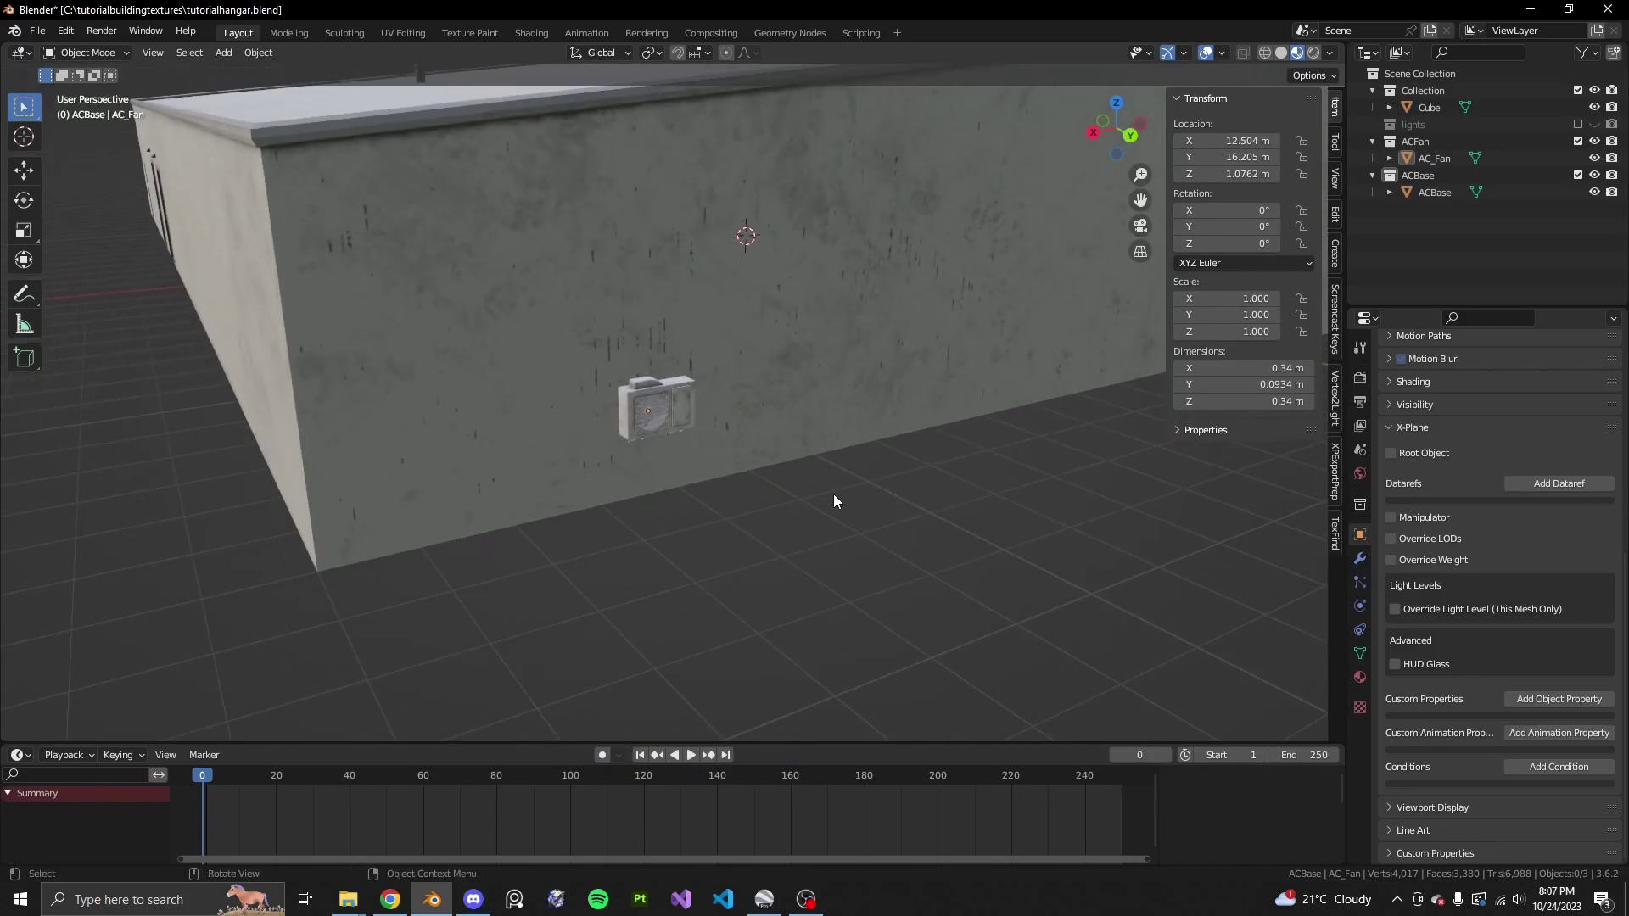
Step: Examine the hangar building from several sides, including the AC unit mounted on its end wall
scroll(644, 487, "up", 8)
left_click(457, 463)
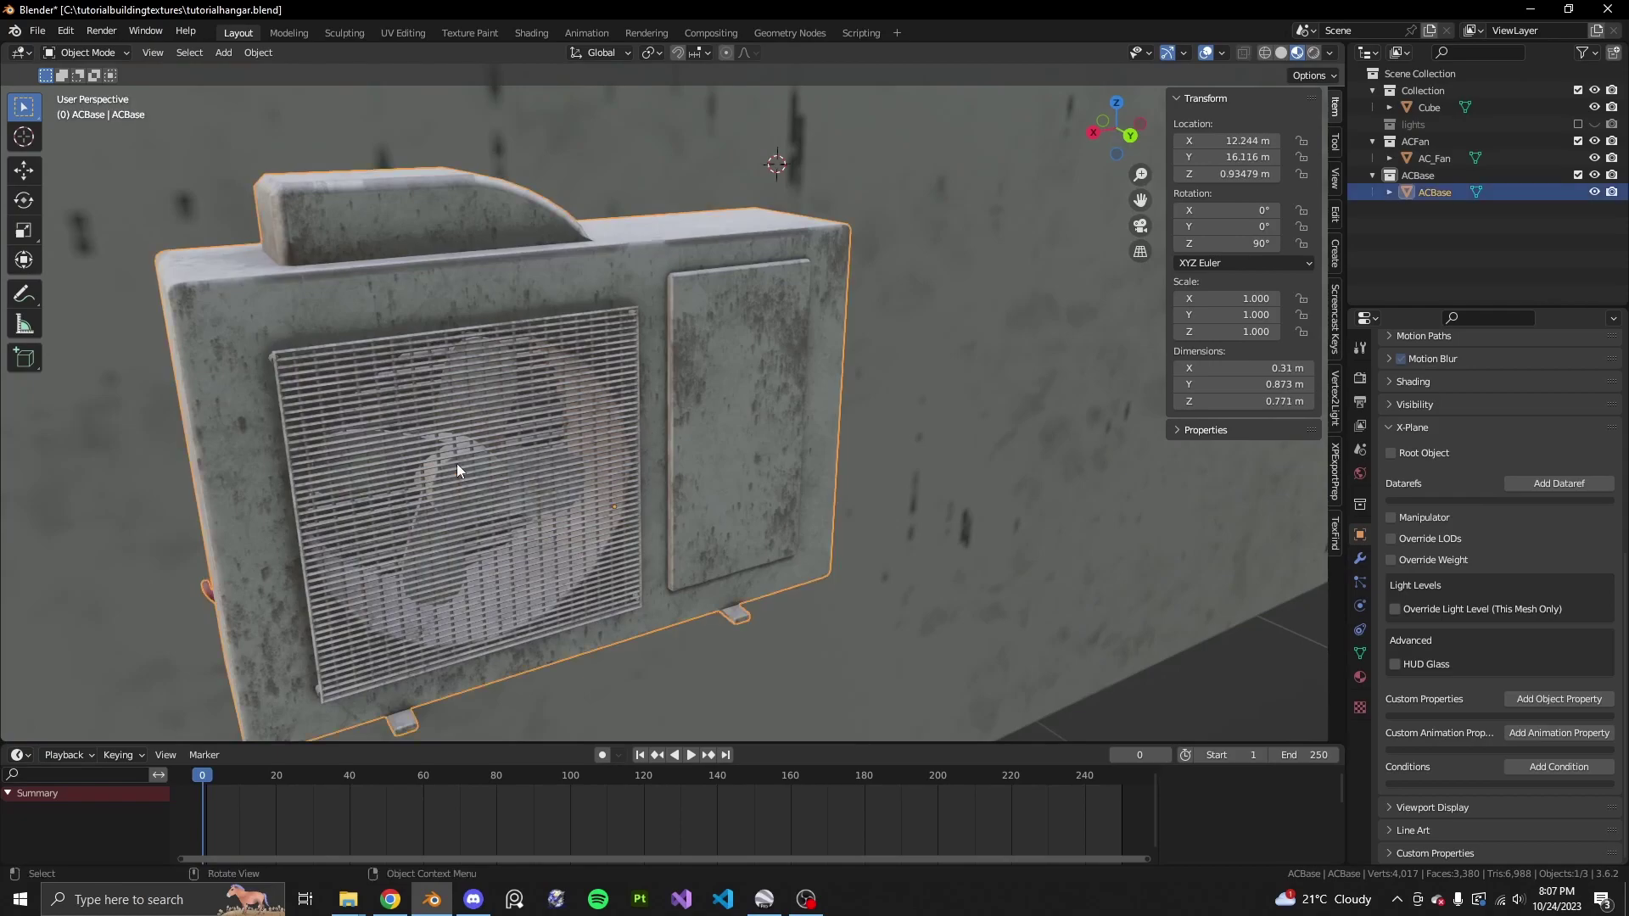
left_click(456, 463)
scroll(458, 464, "down", 11)
key("alt+a")
scroll(636, 481, "down", 6)
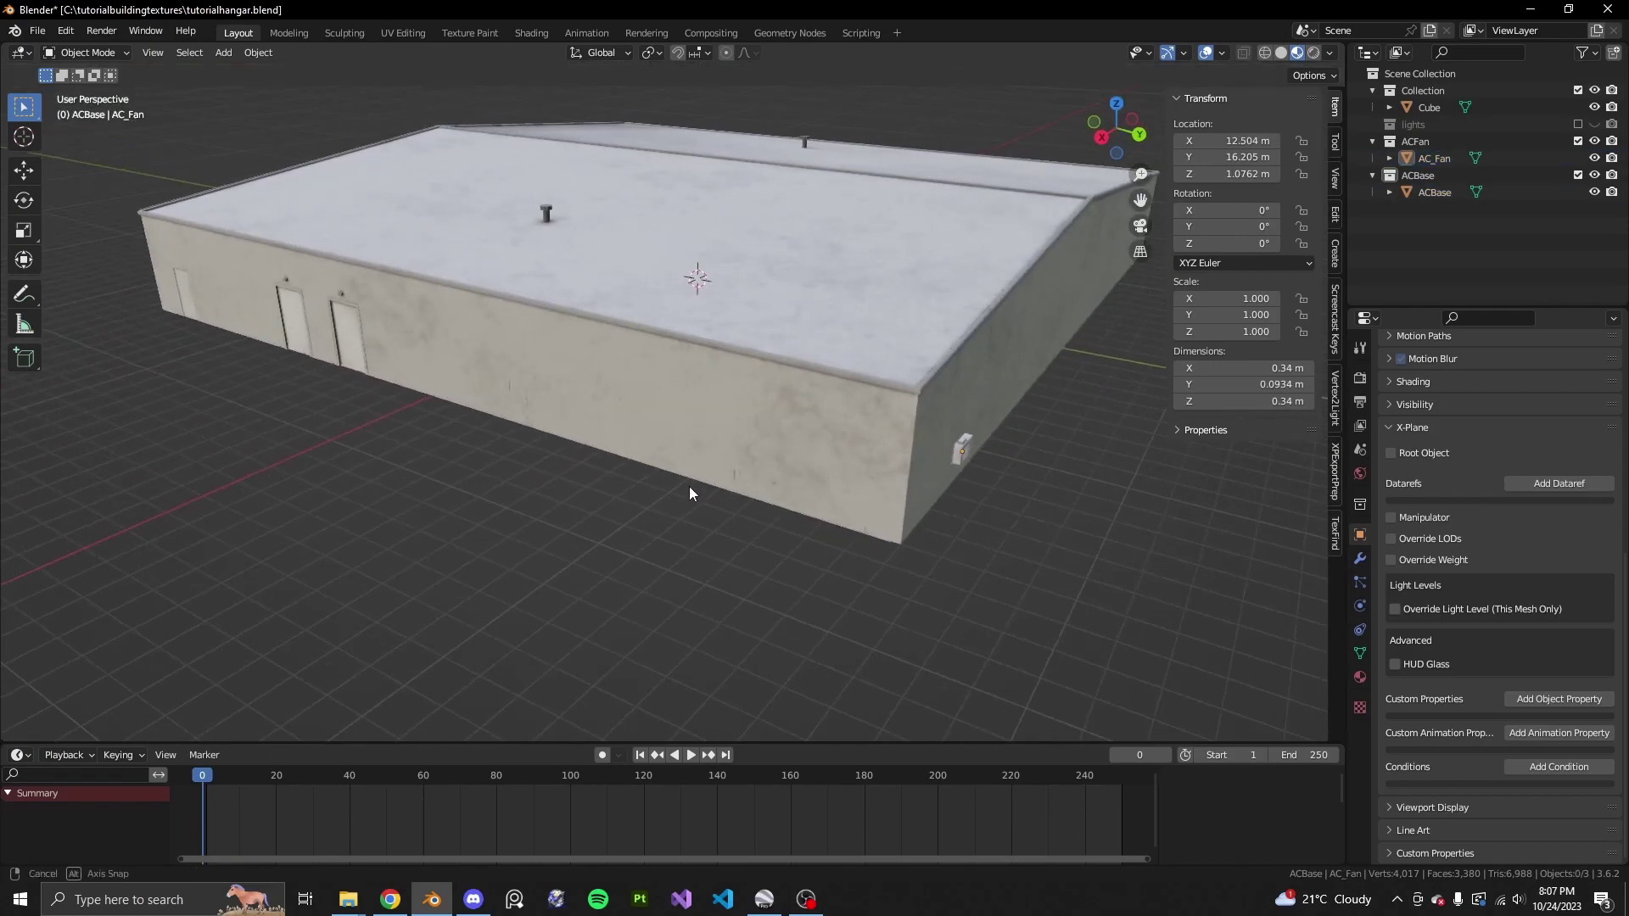
middle_click_drag(689, 487, 772, 487)
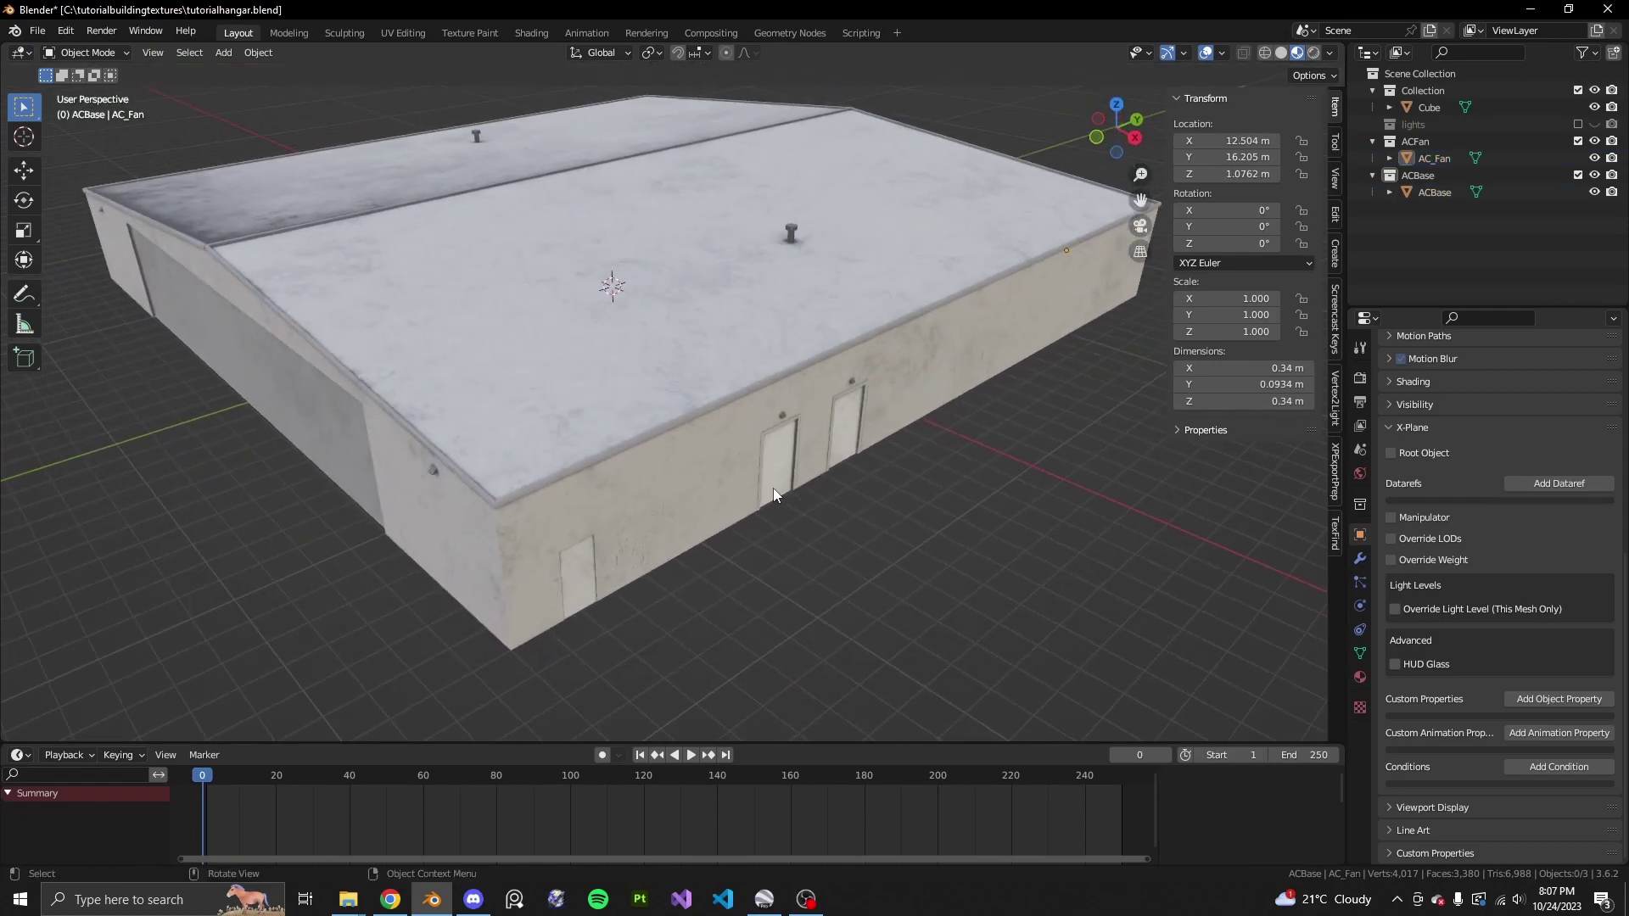
middle_click_drag(523, 477, 852, 502)
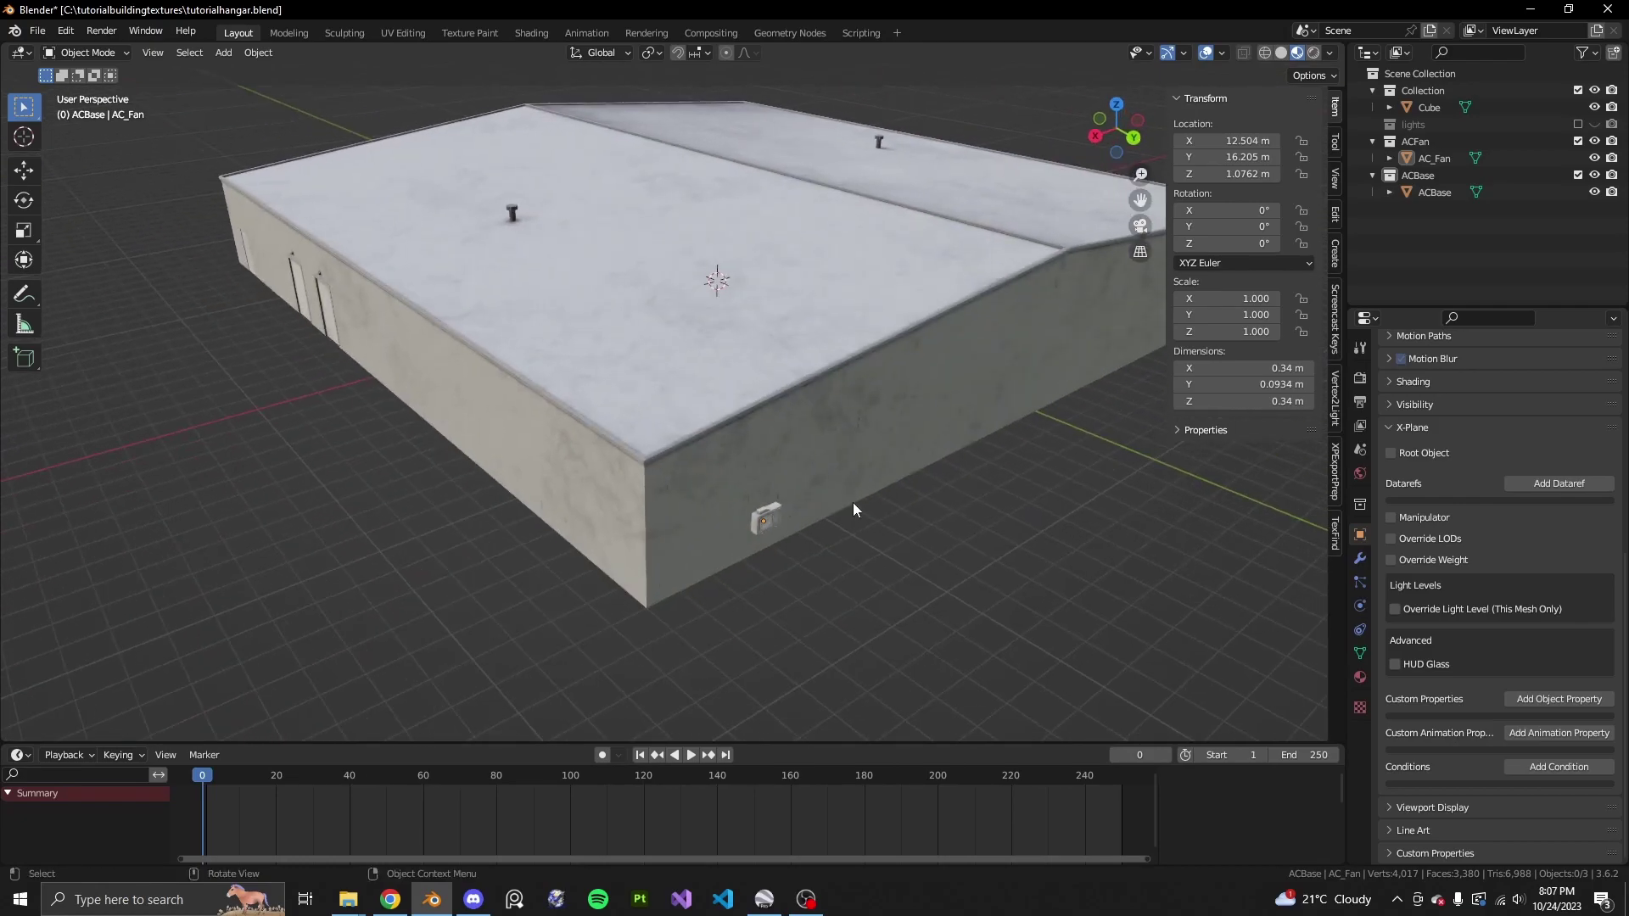
middle_click_drag(940, 572, 930, 549)
scroll(808, 546, "up", 2)
middle_click_drag(808, 546, 768, 519, "shift")
scroll(746, 479, "up", 7)
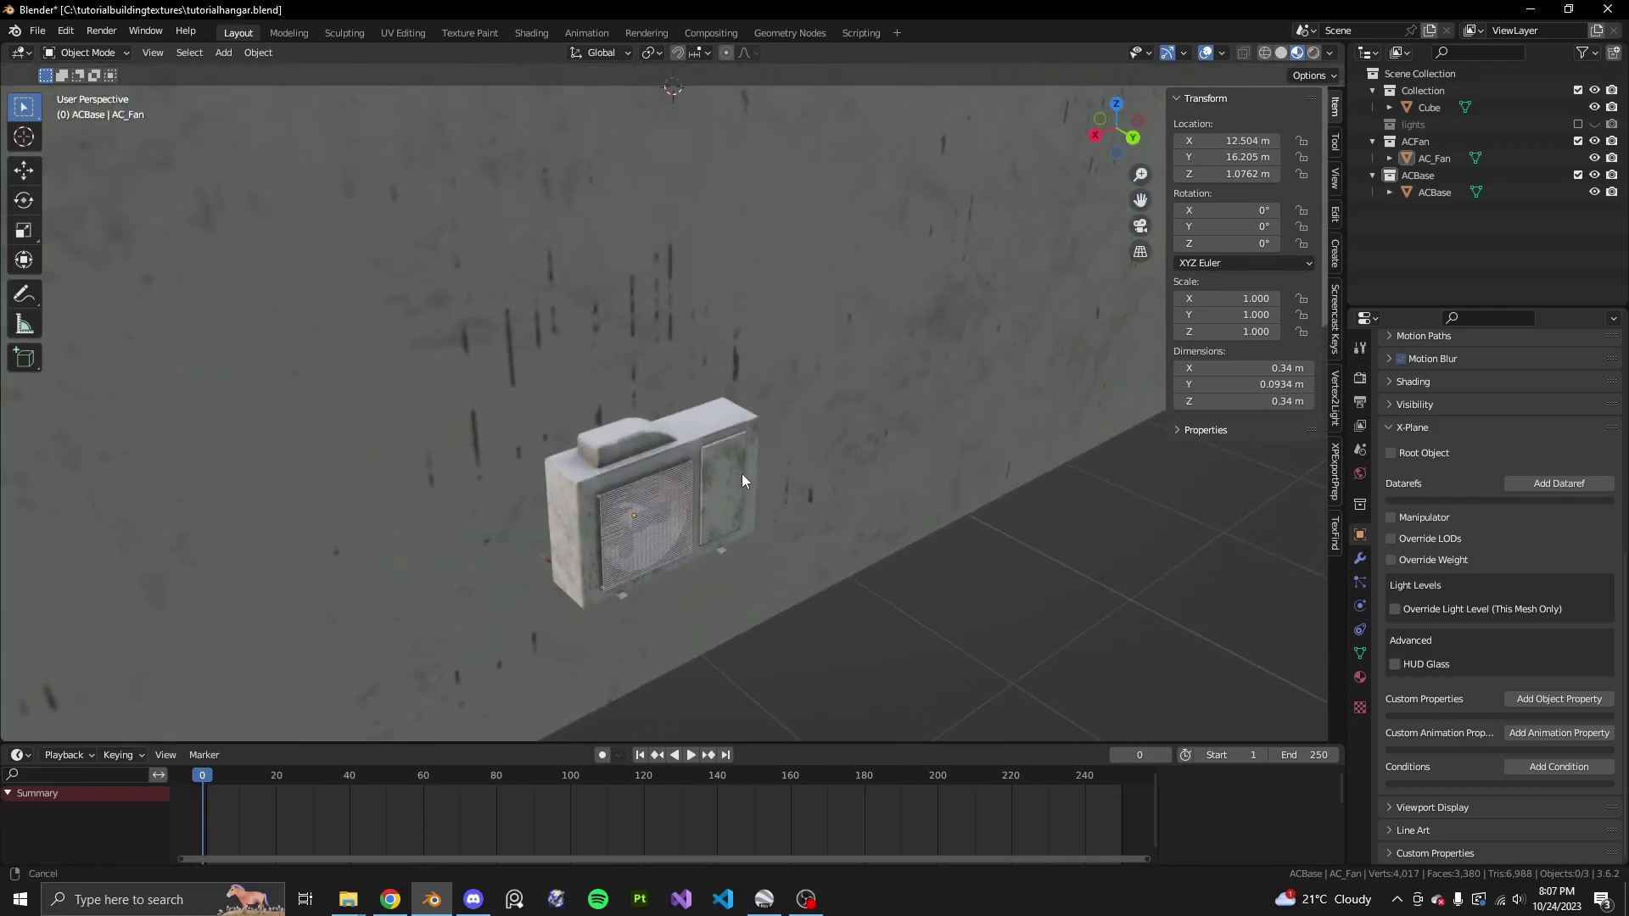
scroll(671, 458, "down", 5)
middle_click_drag(671, 425, 666, 447, "ctrl")
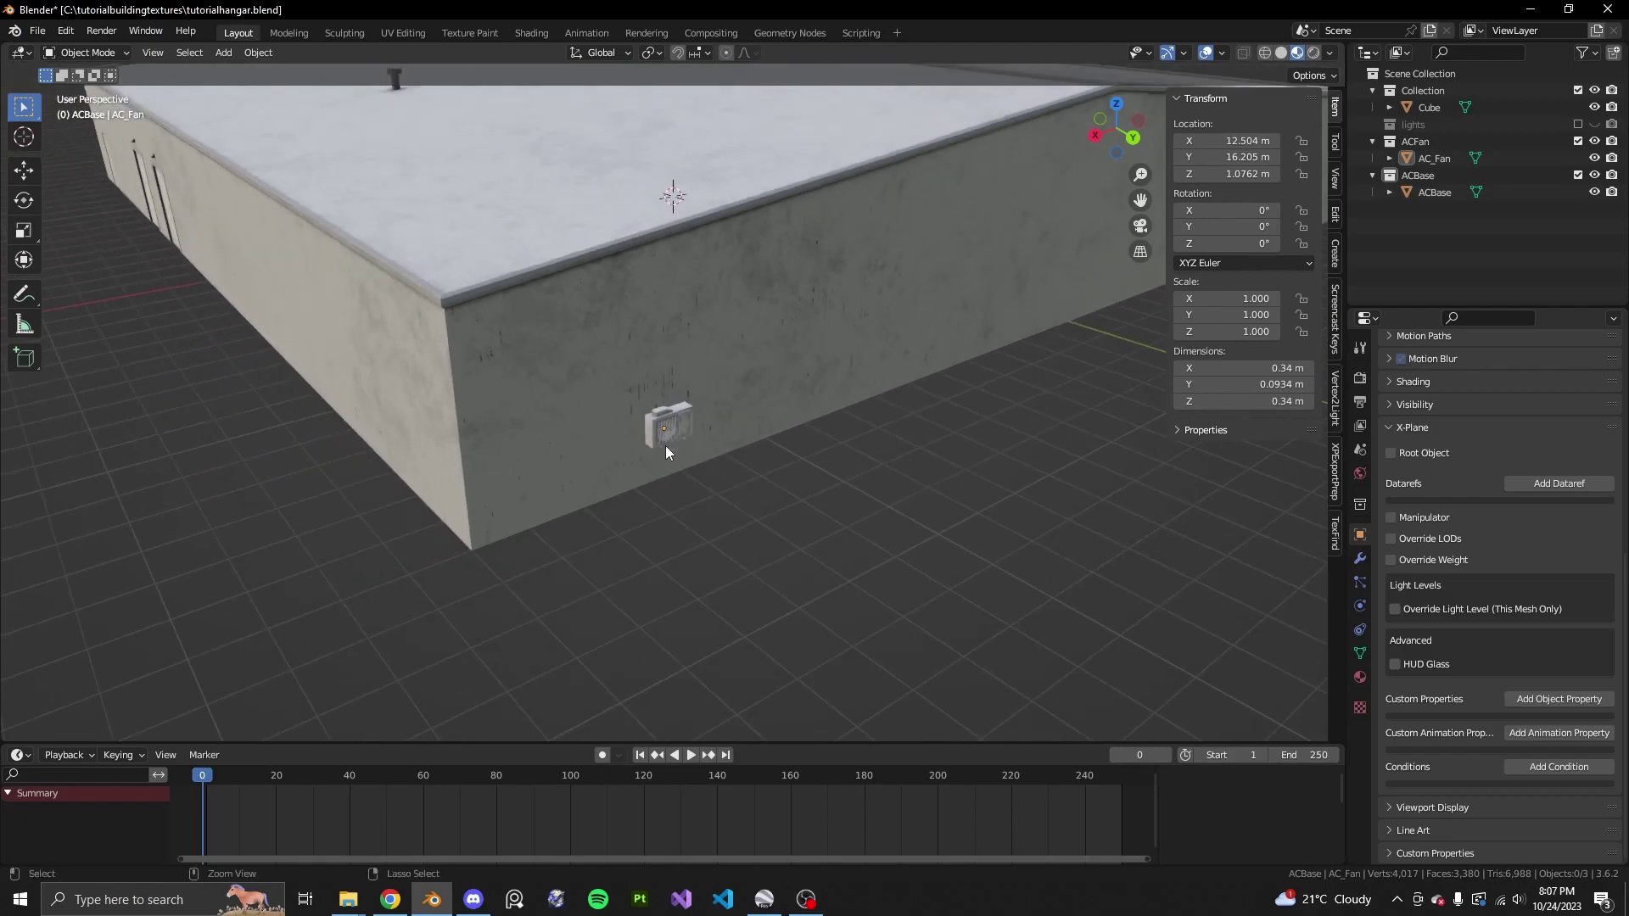
middle_click_drag(683, 503, 785, 462, "ctrl")
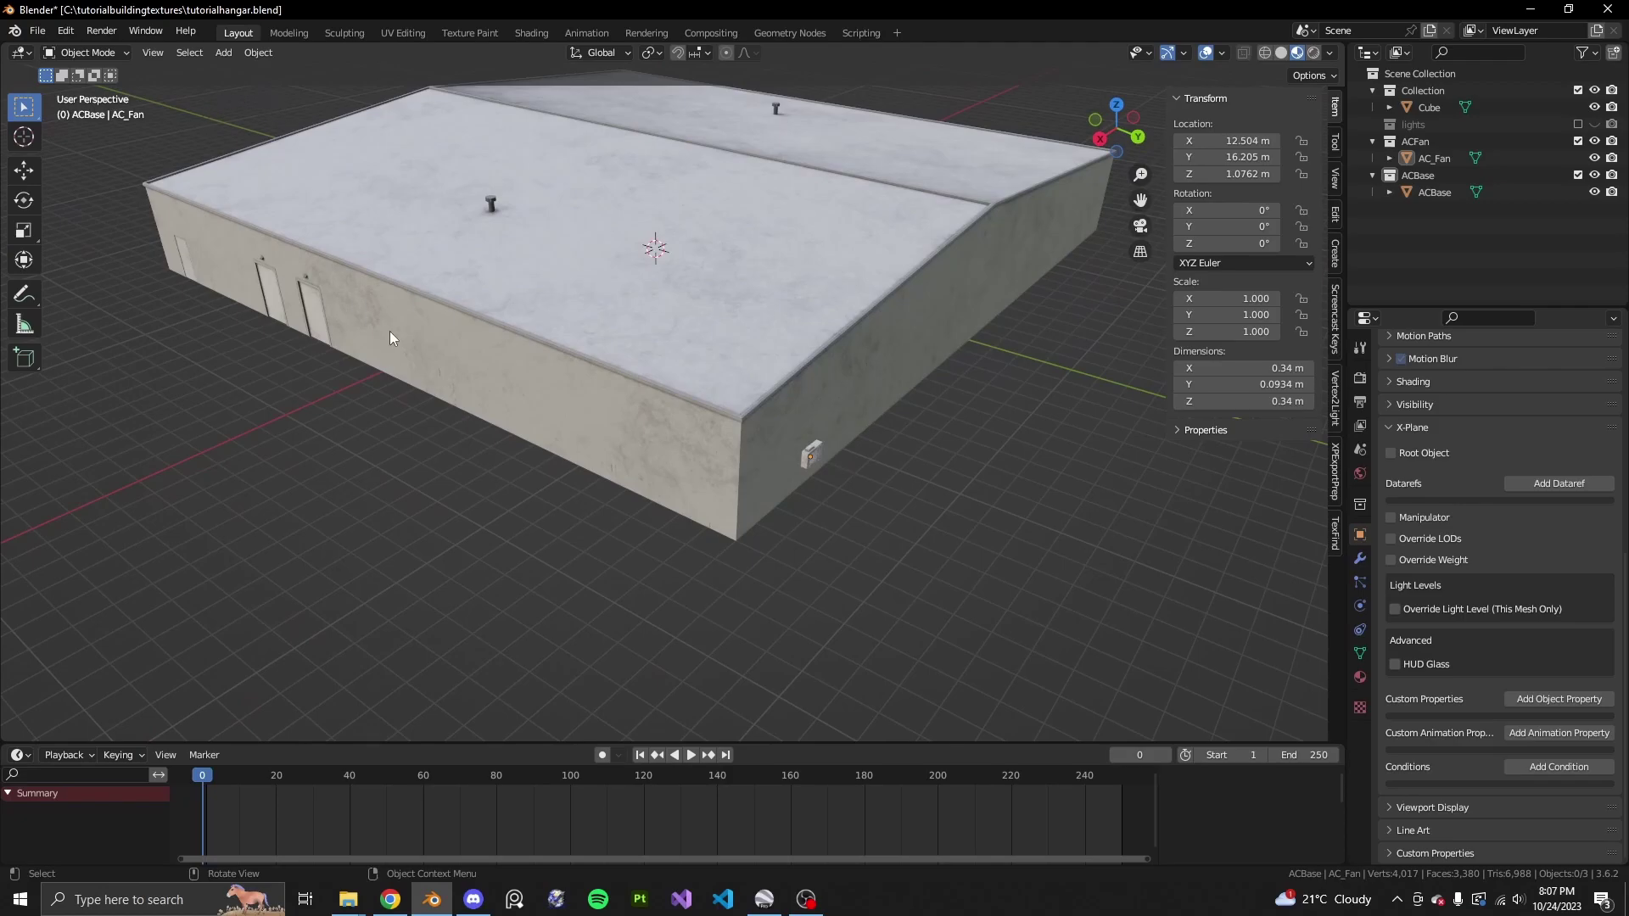
middle_click_drag(829, 498, 599, 503)
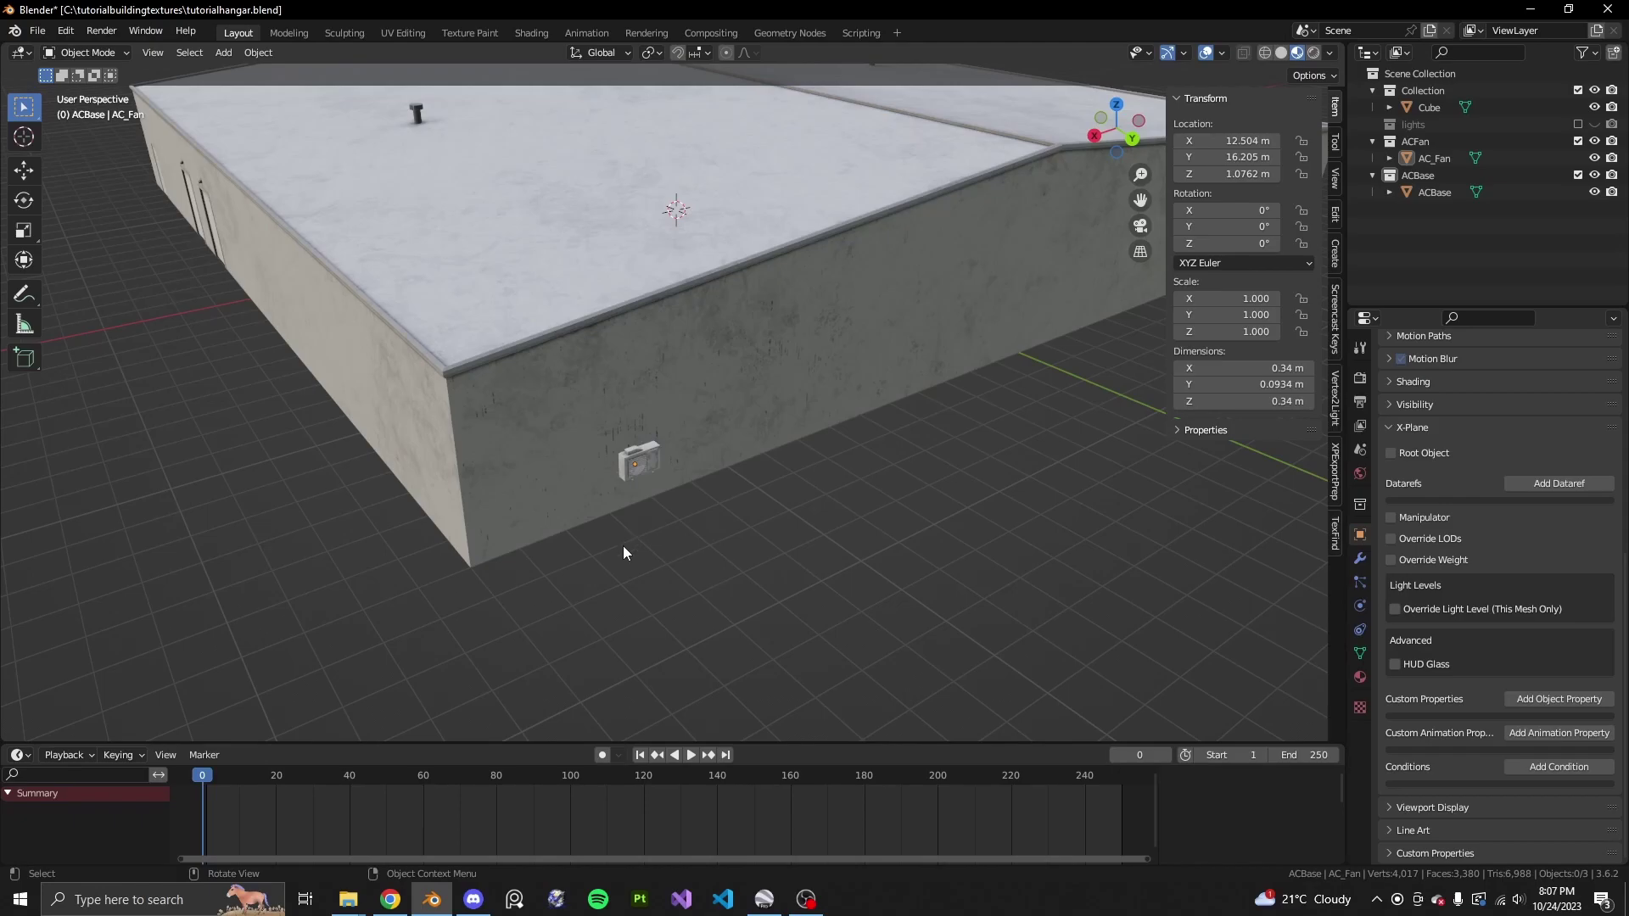
Step: Inspect the AC unit up close and highlight its separate AC_Fan object behind the grille
scroll(642, 533, "up", 3)
middle_click_drag(669, 292, 607, 419)
scroll(617, 442, "up", 4)
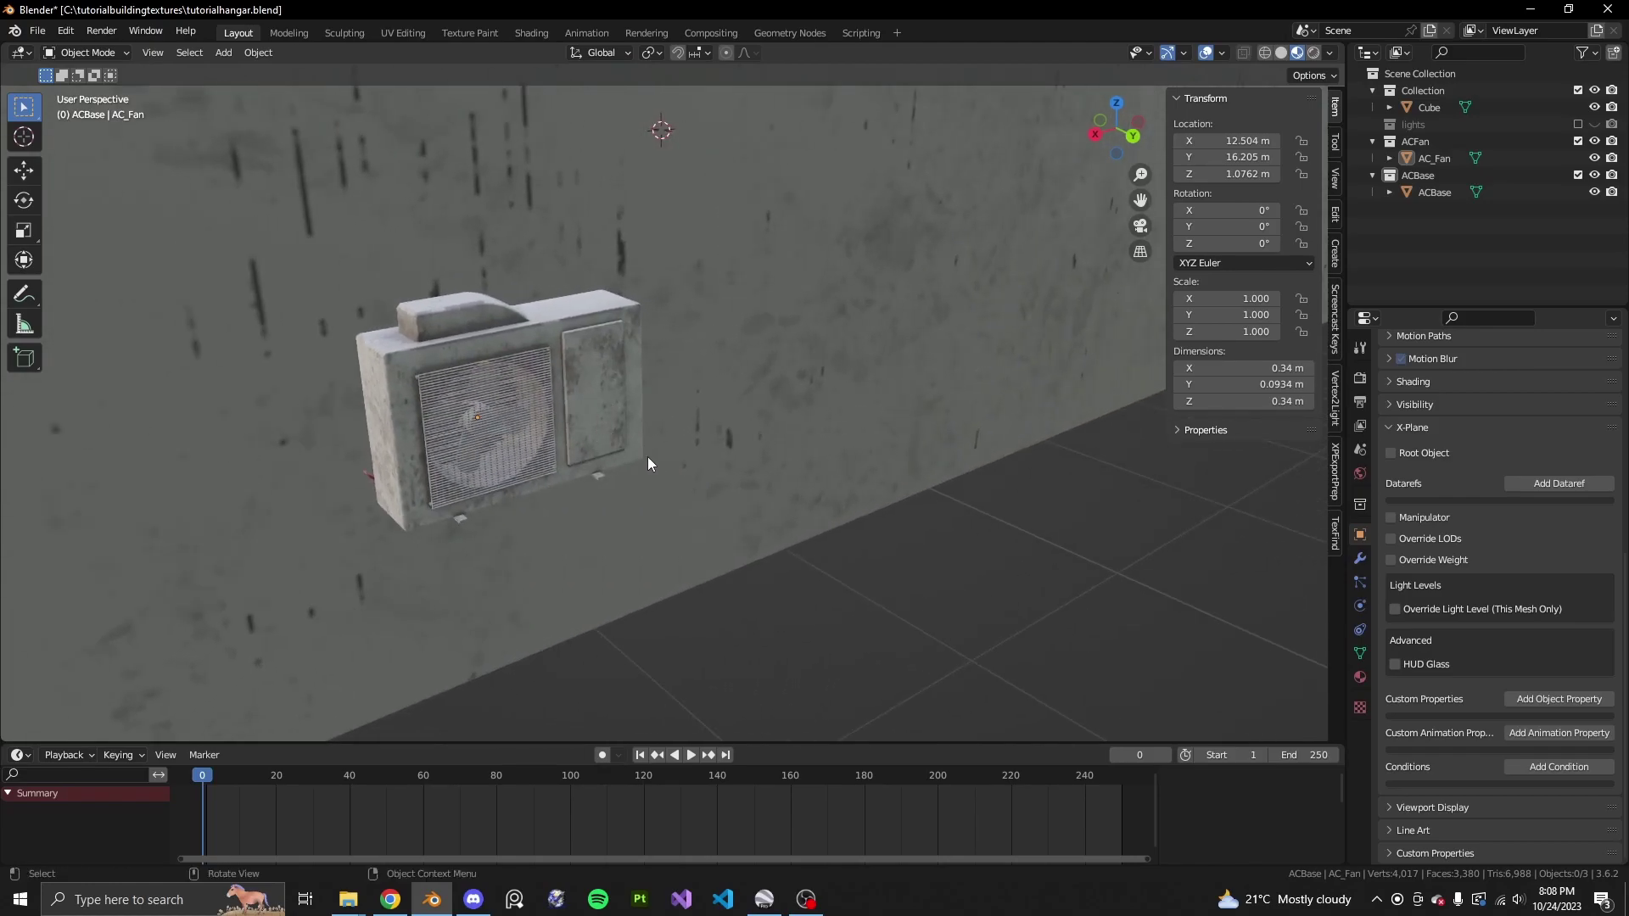
left_click(582, 384)
left_click(1443, 160)
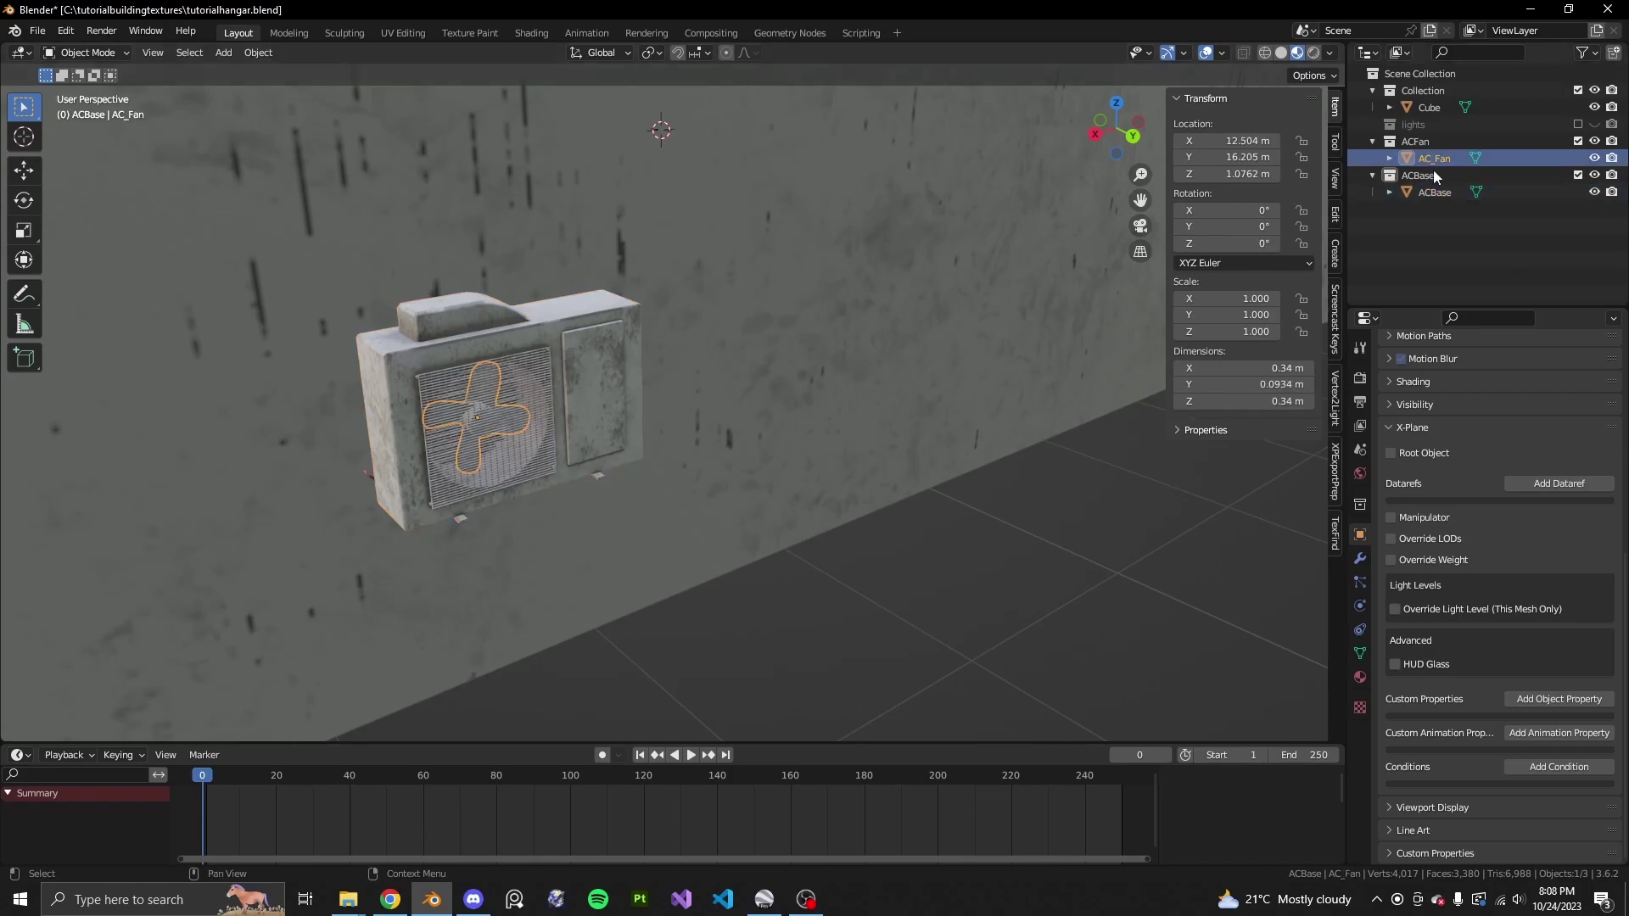
left_click(962, 638)
middle_click_drag(532, 502, 589, 472, "shift")
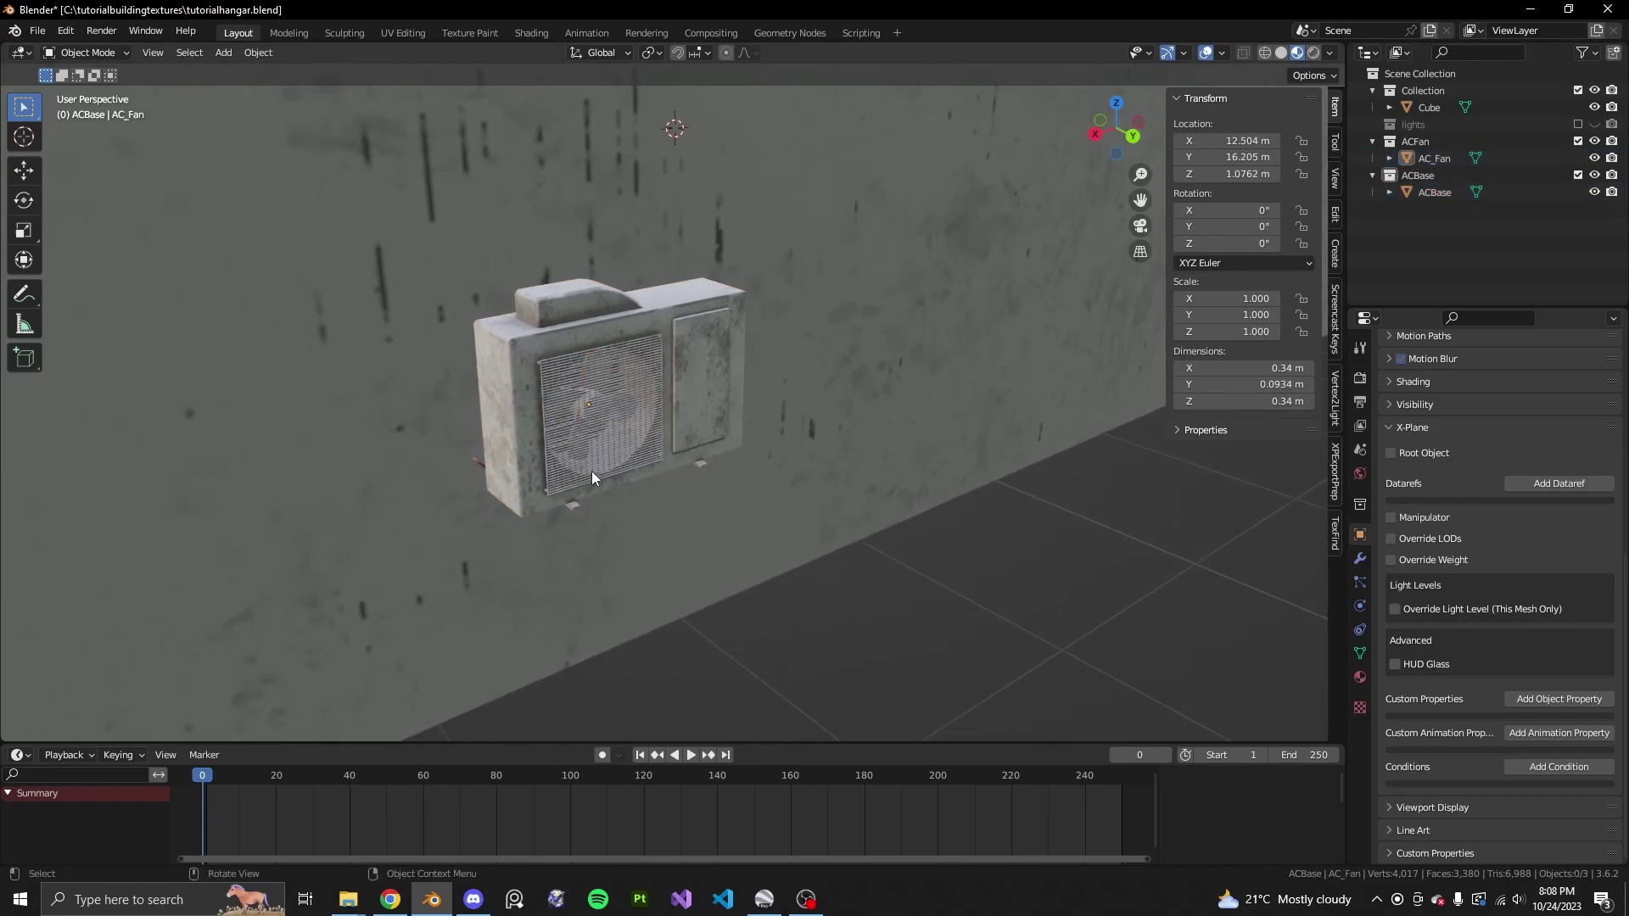
Step: Insert a rotation keyframe for AC_Fan at frame 1
left_click(1447, 159)
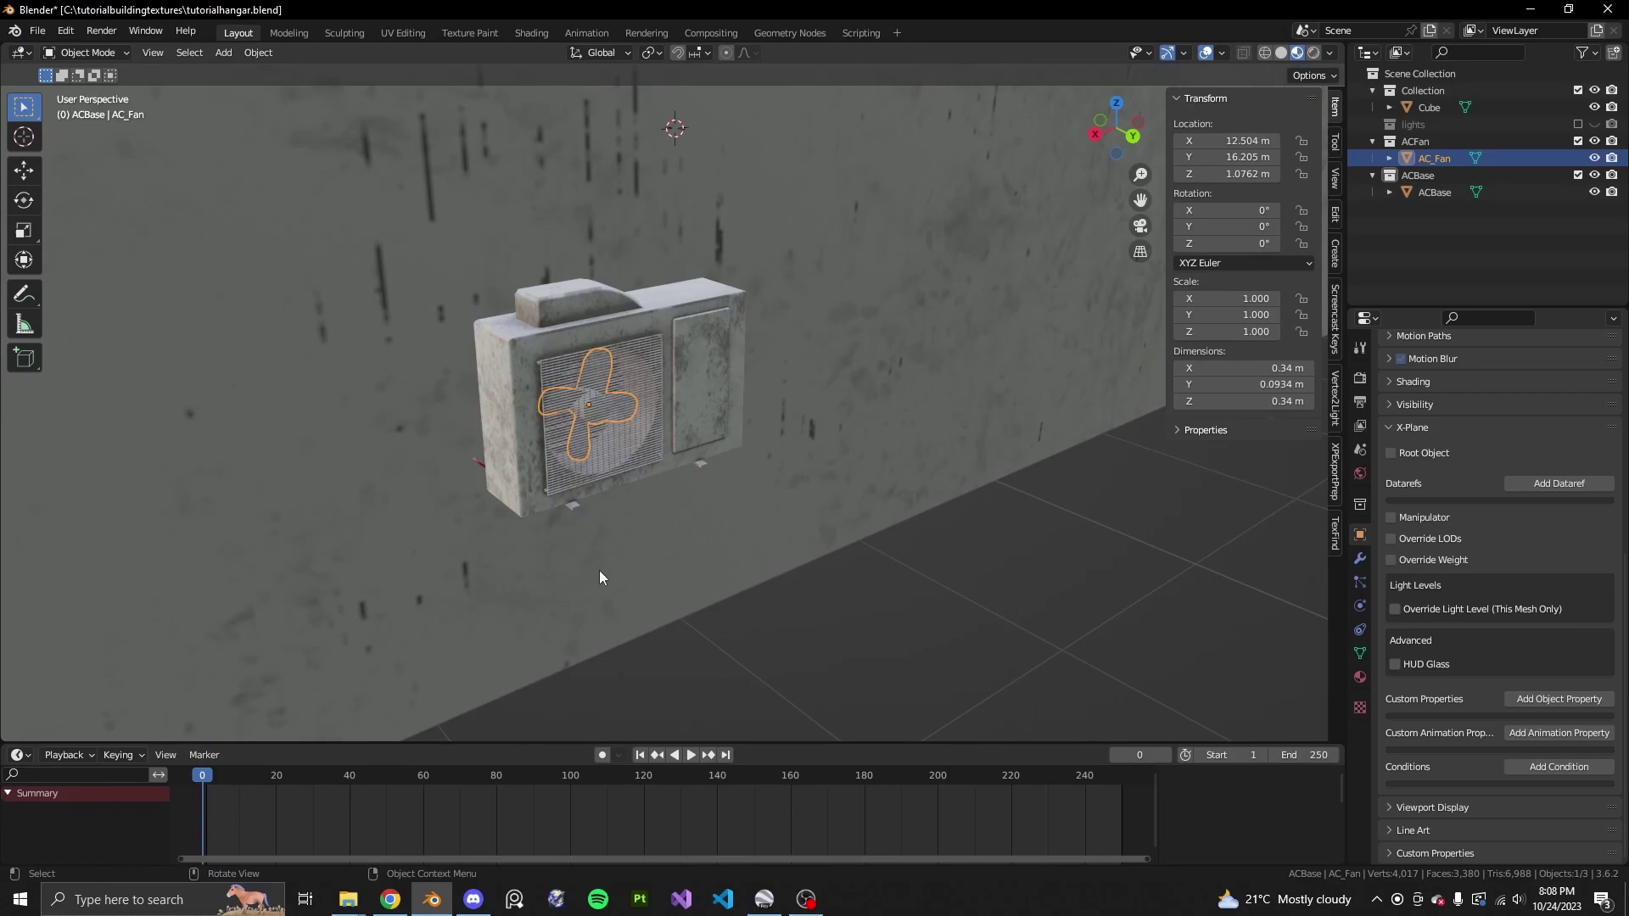
middle_click_drag(599, 576, 647, 549)
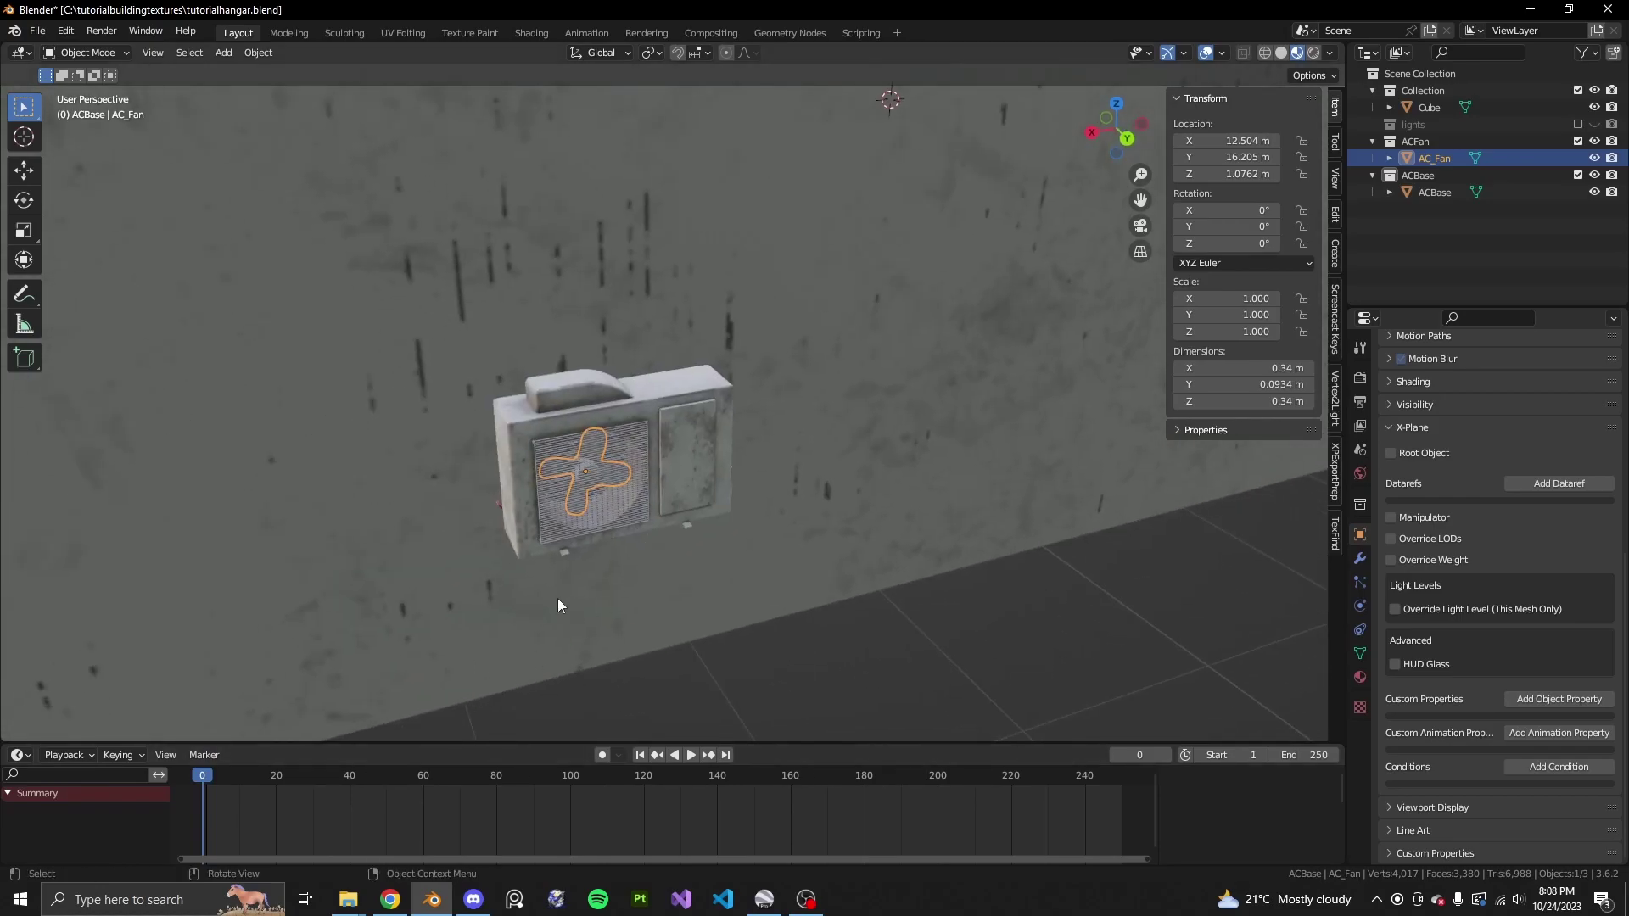
left_click_drag(201, 775, 207, 776)
key("i")
left_click(624, 502)
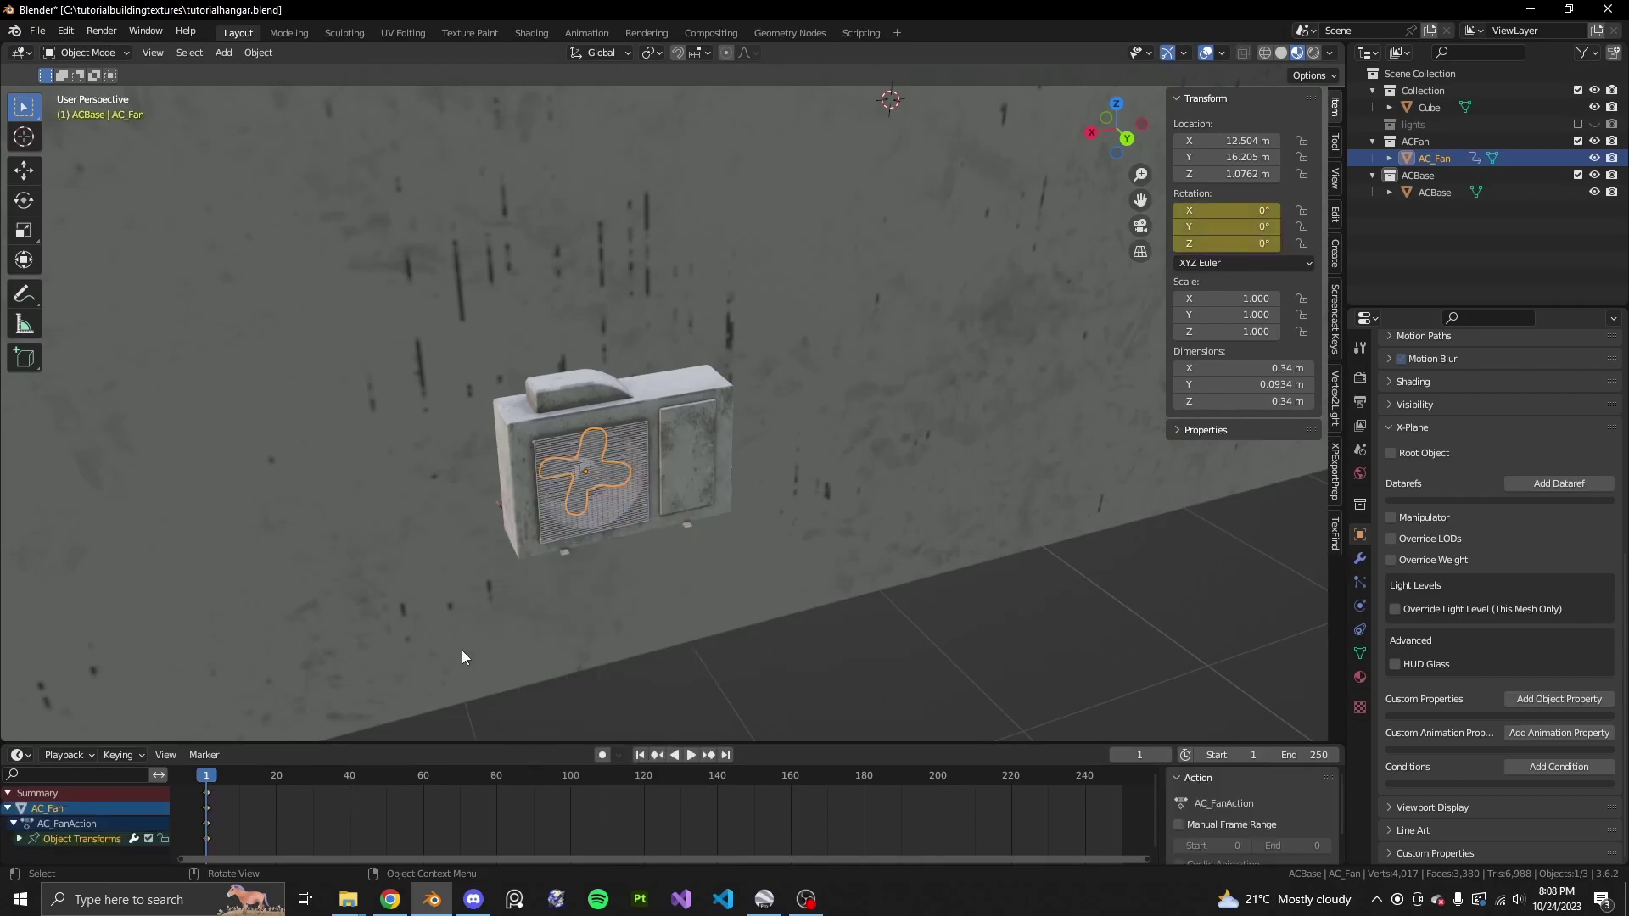
Step: Rotate AC_Fan about the Y axis to about -1112° at frame 40 and insert a rotation keyframe there
left_click_drag(207, 776, 352, 785)
key("space")
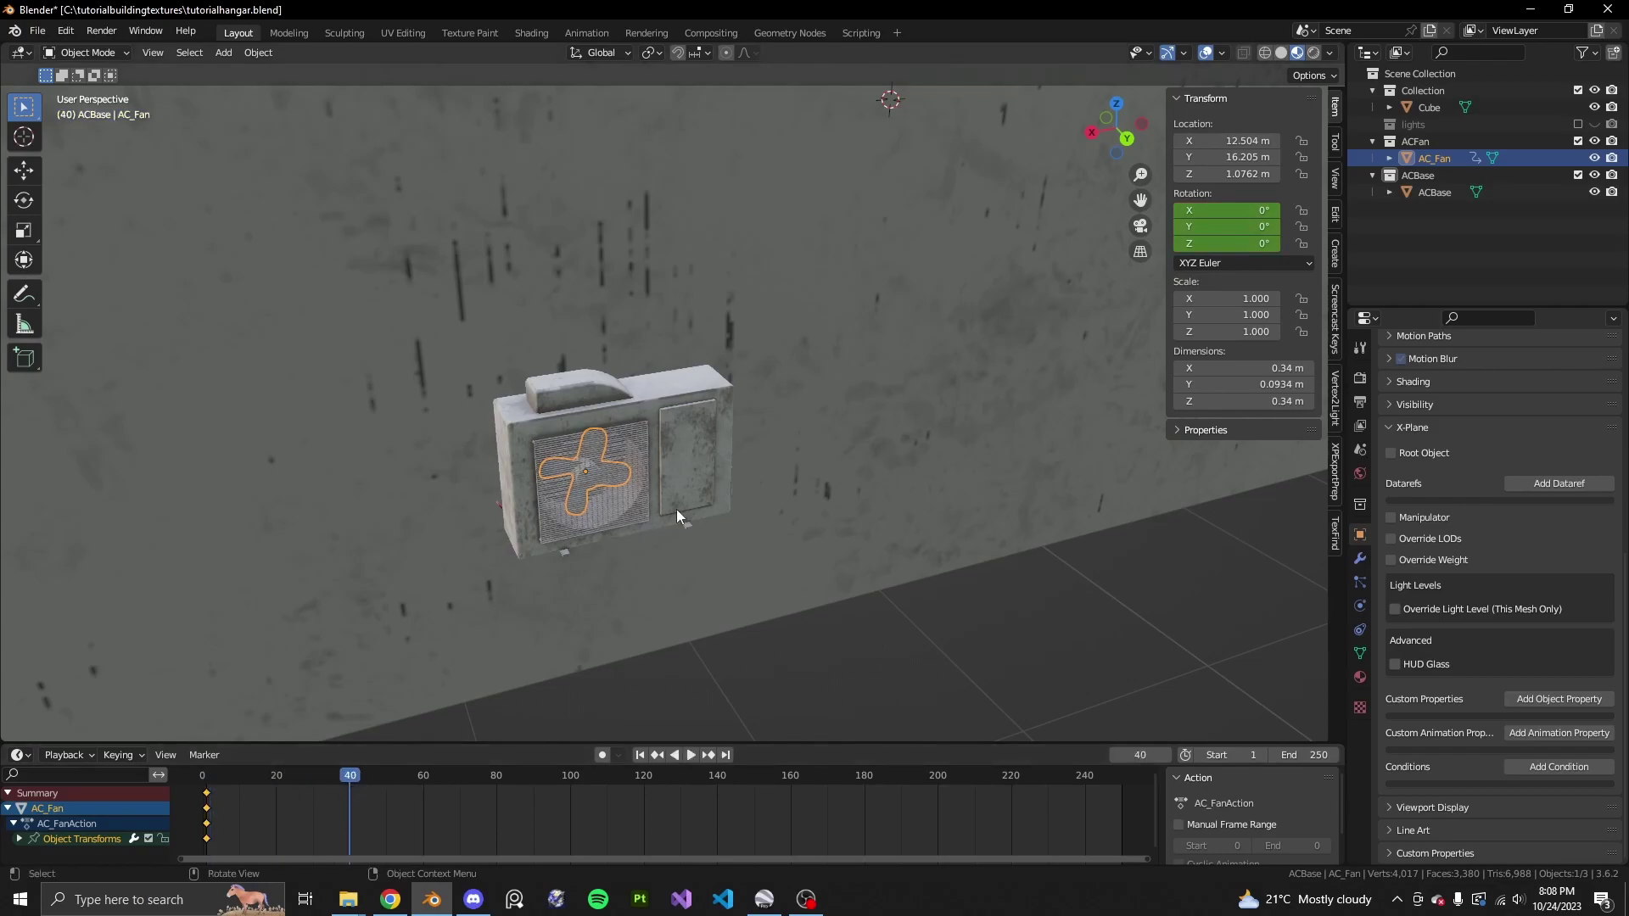
key("r")
key("y")
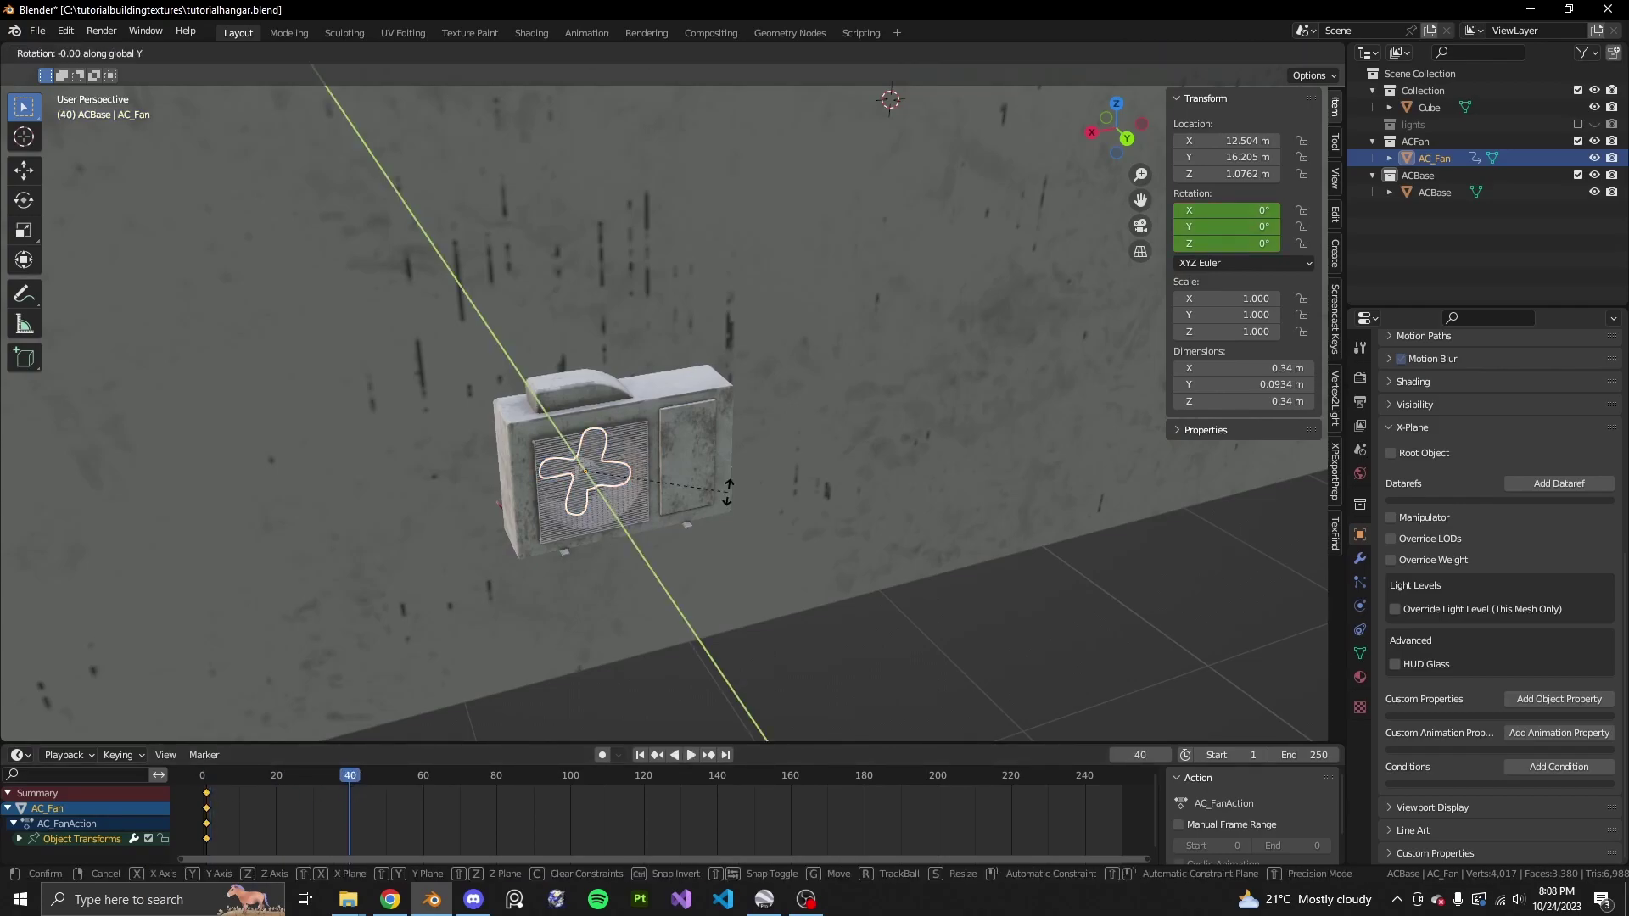
left_click(774, 640)
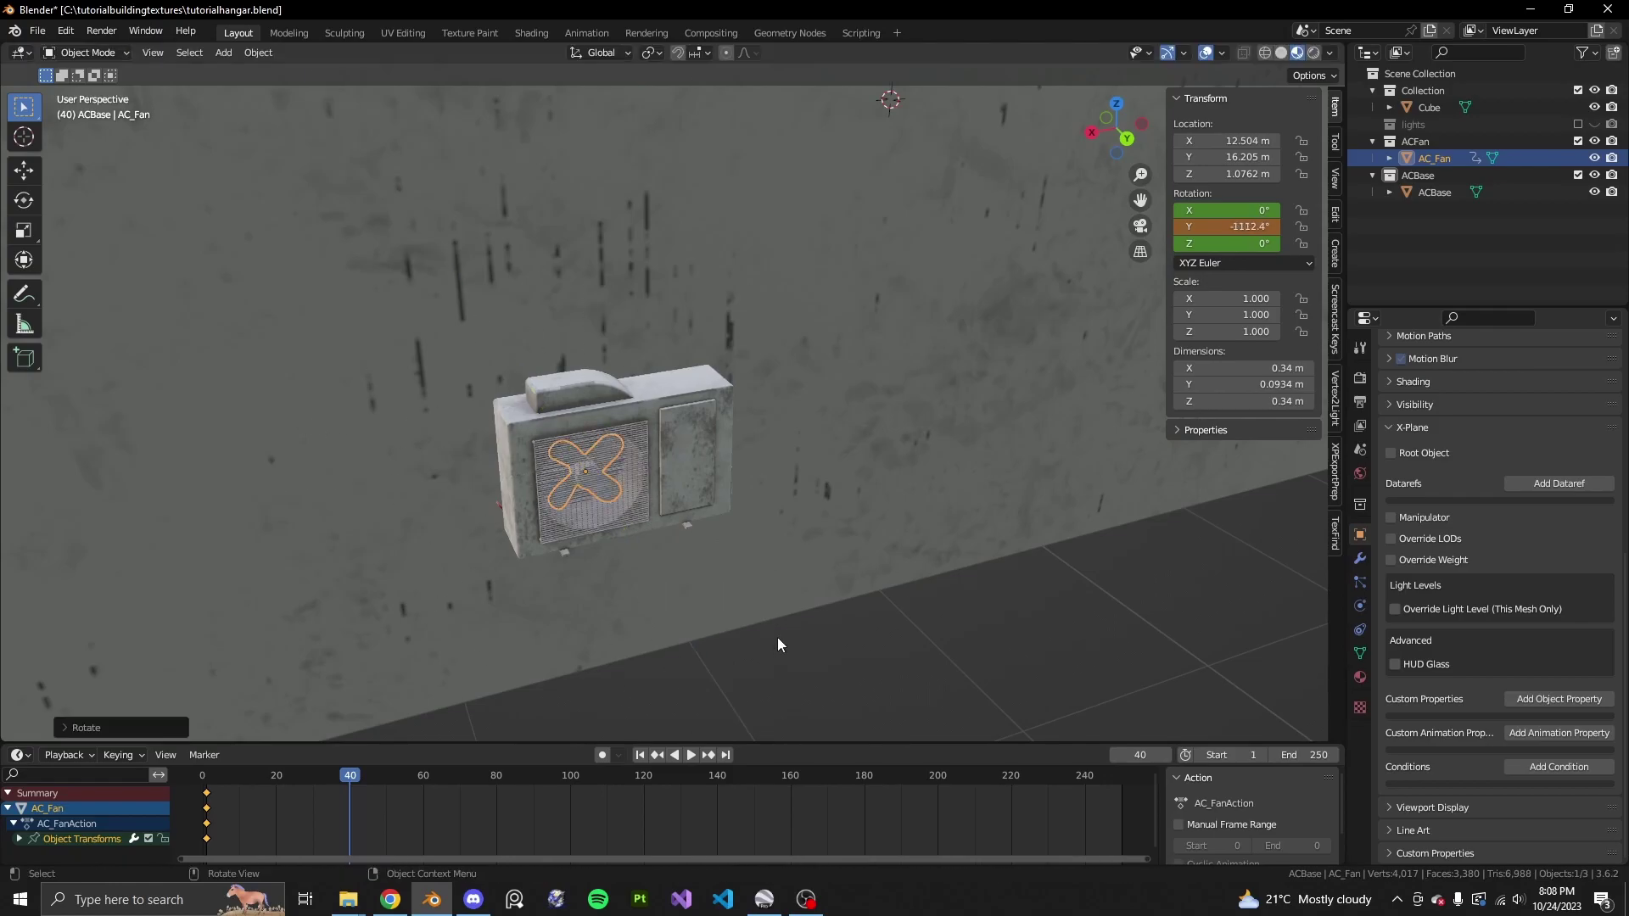
key("i")
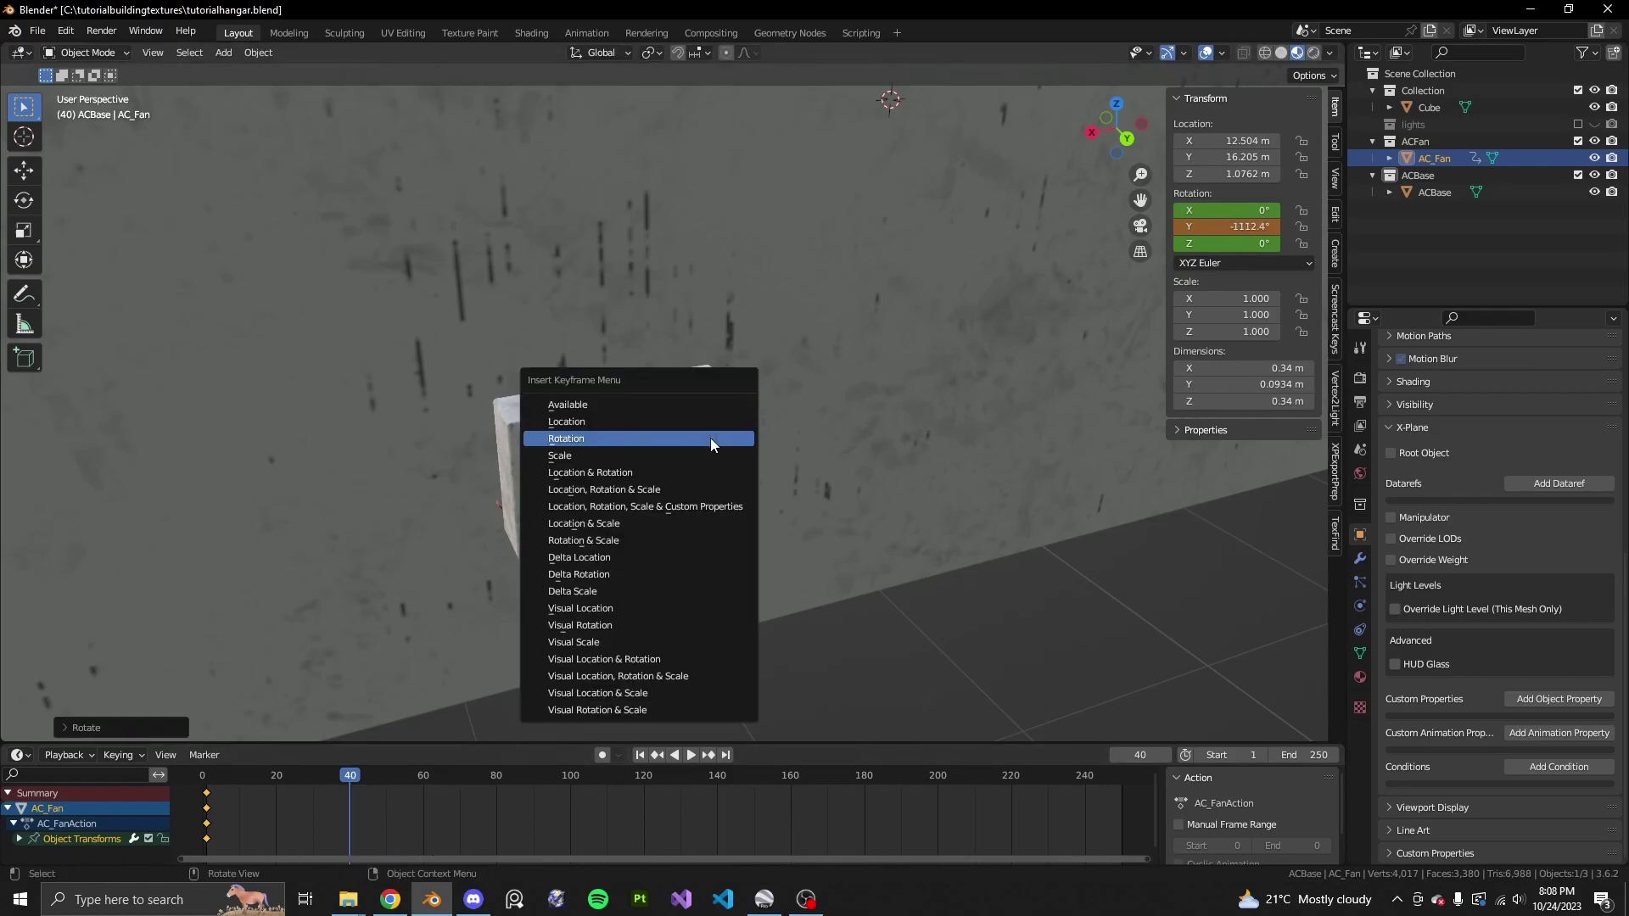
left_click(711, 438)
Step: Preview the fan's spin between its two rotation keyframes
mouse_move(353, 776)
left_mouse_down()
mouse_move(205, 778)
mouse_move(363, 786)
left_mouse_up()
key("space")
key("space")
Step: Undo the fan's rotation and both of its rotation keyframes
key("ctrl+z")
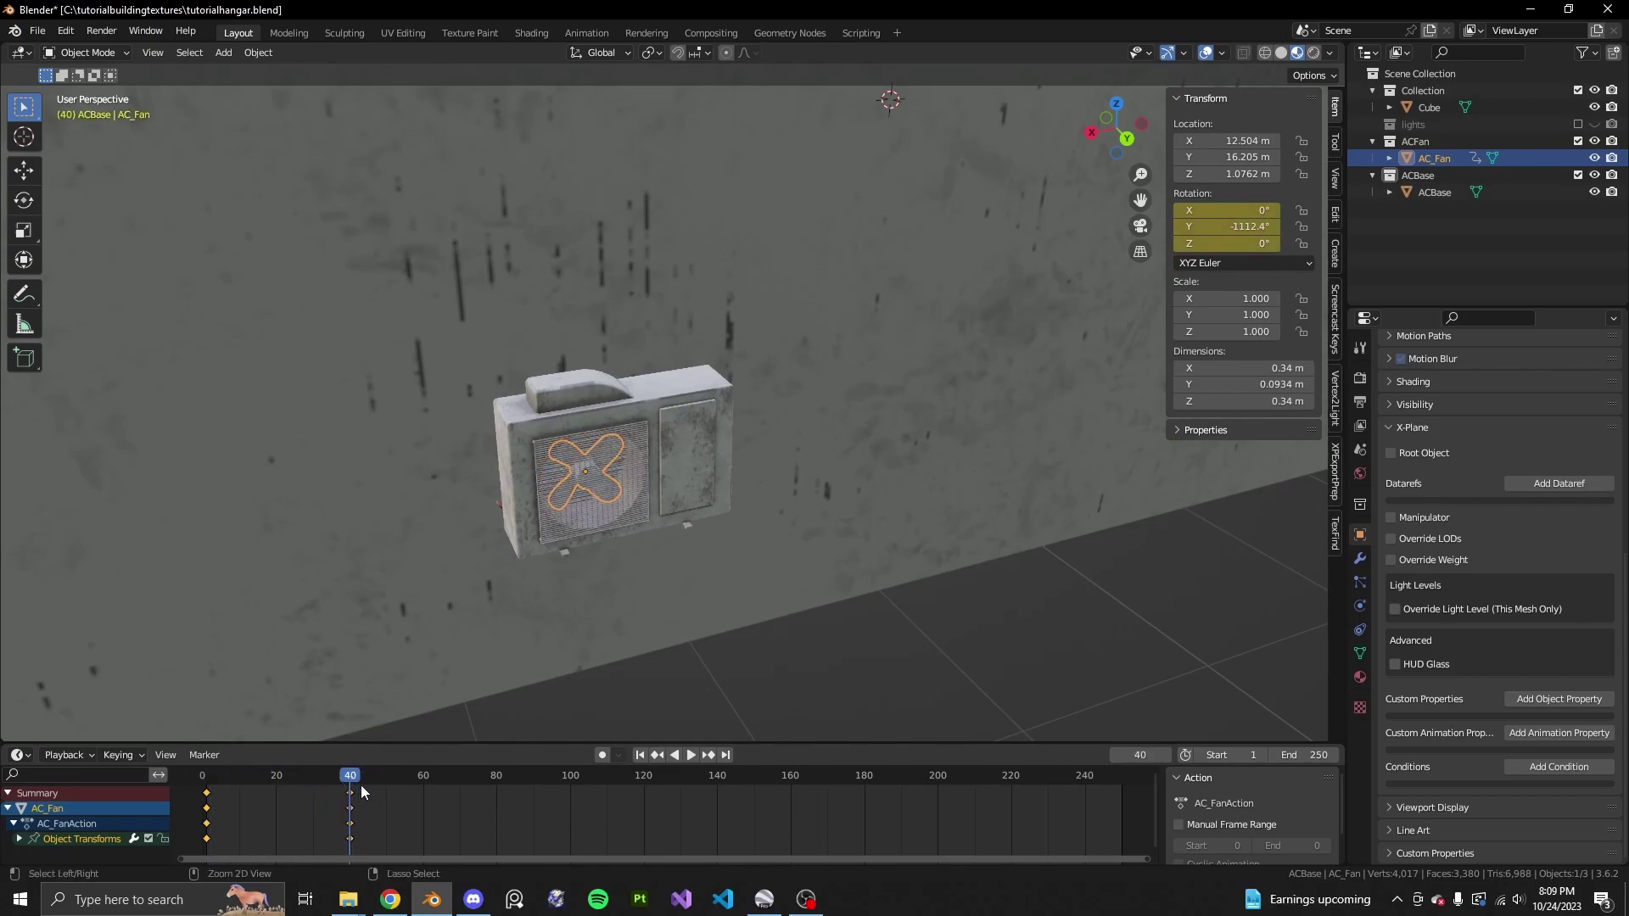
key("ctrl+z")
key("ctrl+z")
key("ctrl+z")
key("ctrl+z")
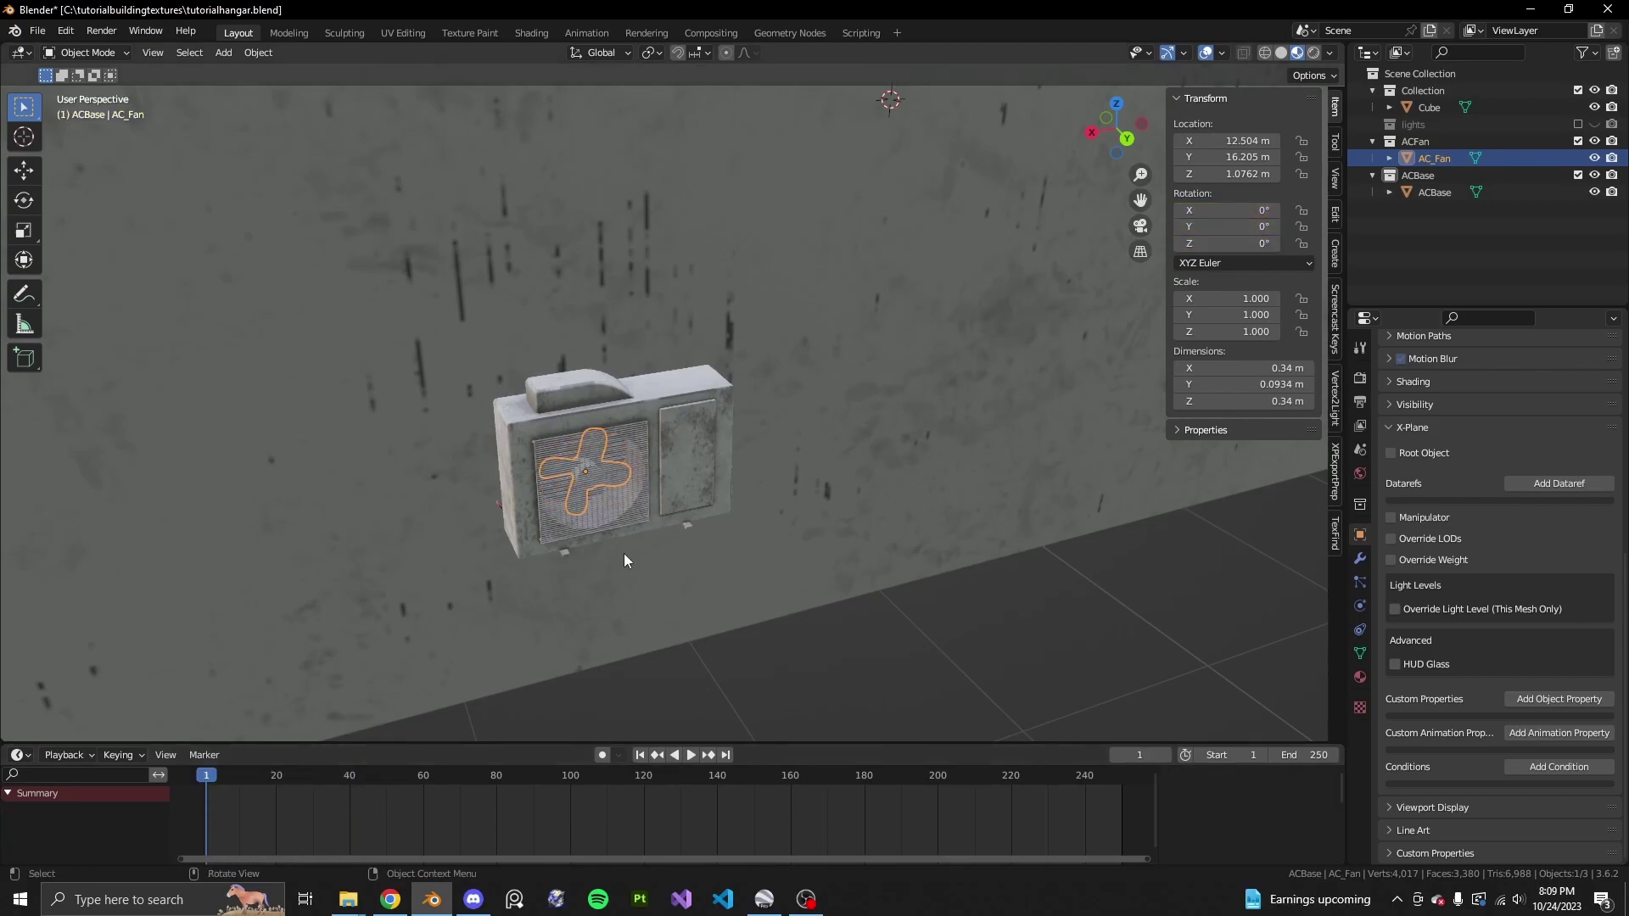
Step: Set the current frame to 1 and select AC_Fan in the viewport
left_click(888, 681)
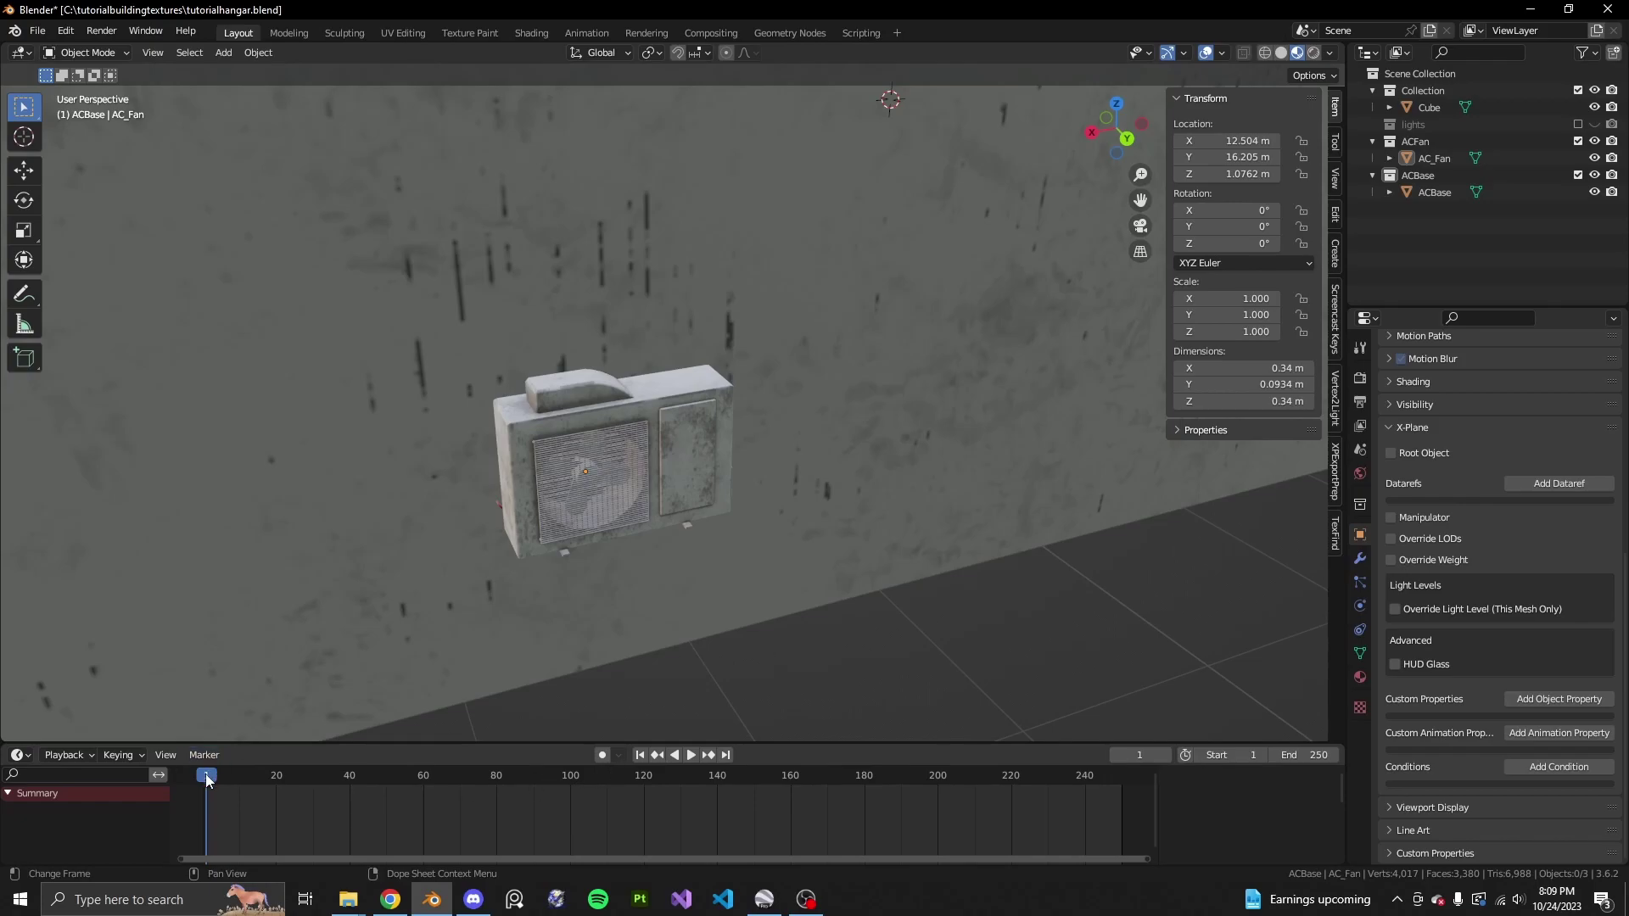
left_click_drag(208, 775, 204, 775)
key("space")
left_click(198, 778)
left_click(206, 778)
left_click(582, 478)
left_click(583, 479)
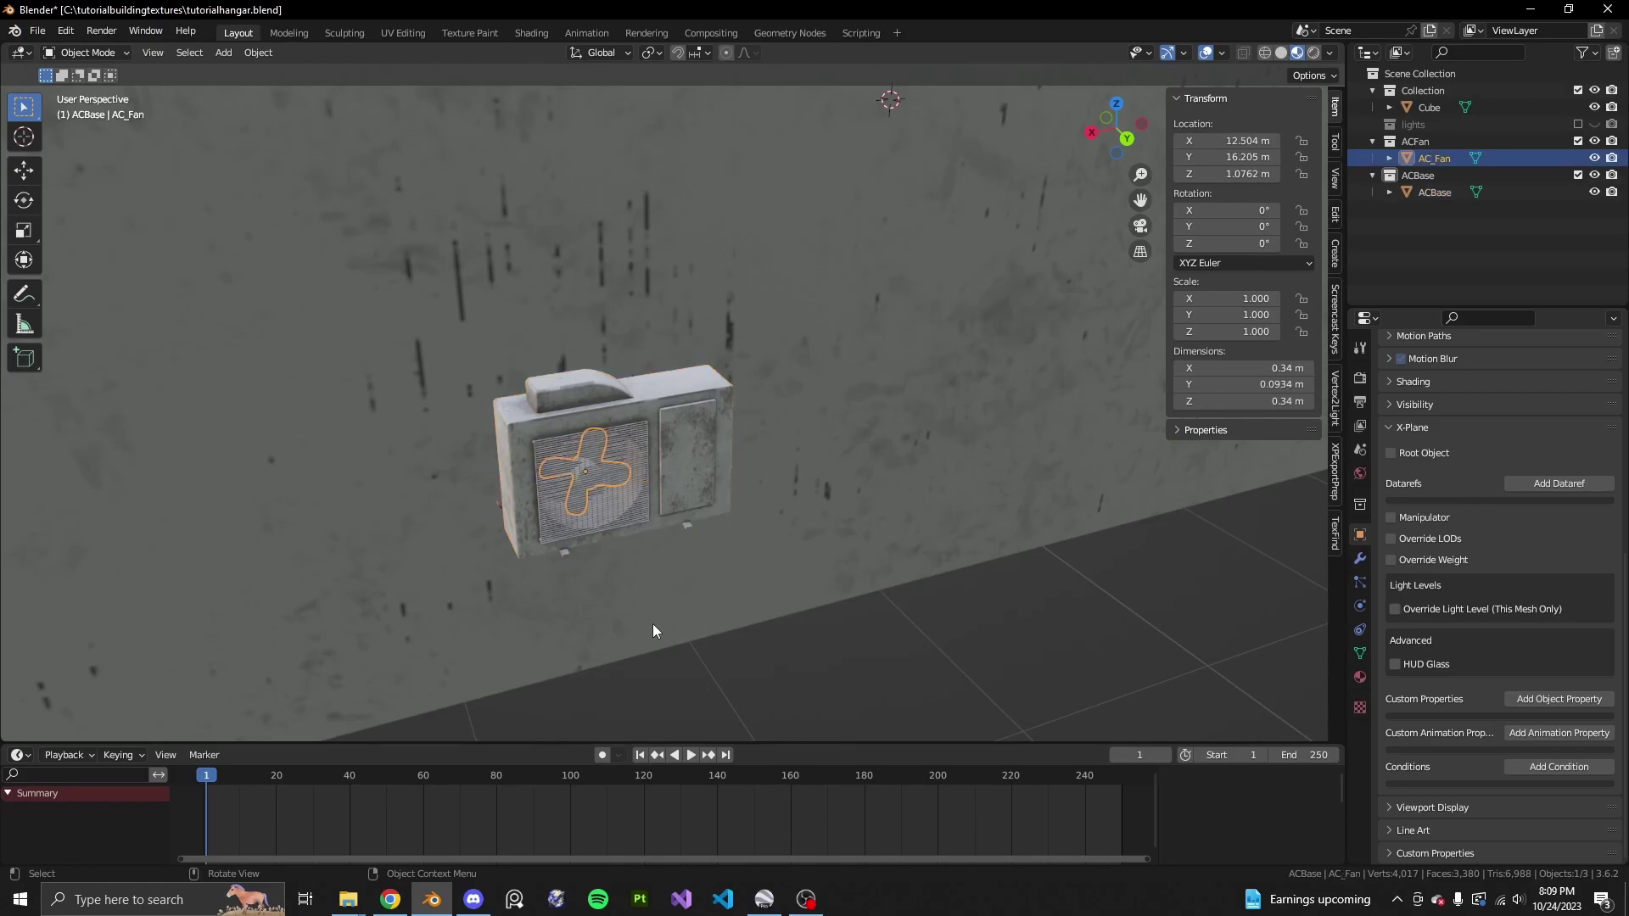
scroll(653, 624, "up", 4)
scroll(670, 585, "down", 2)
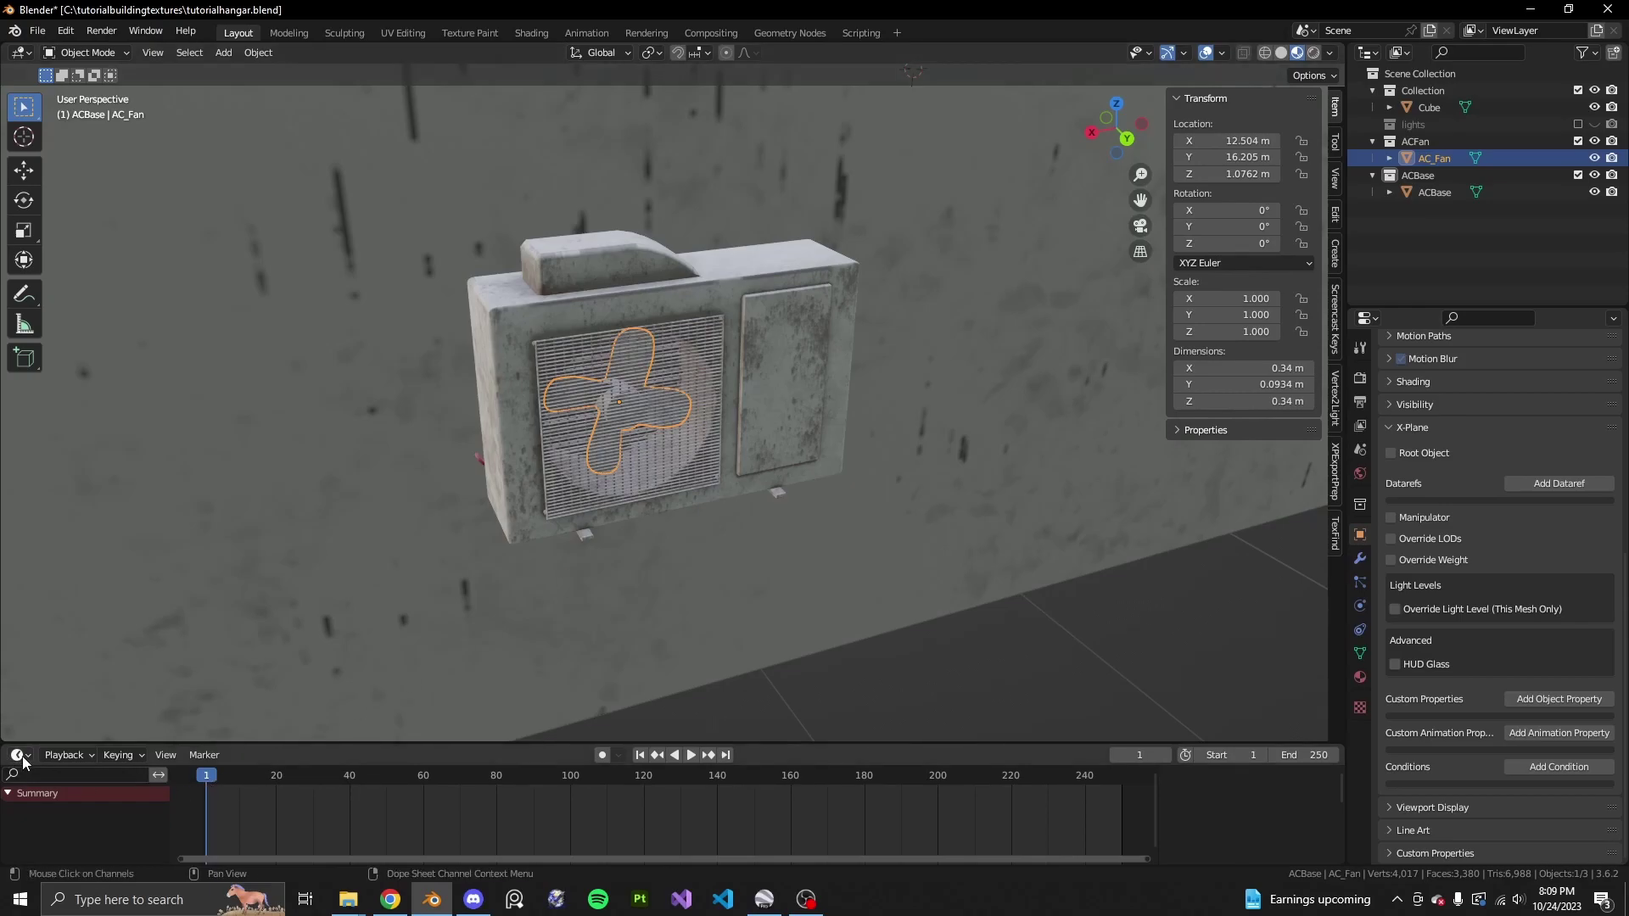
Step: Collapse the timeline area, split a new area off the 3D viewport's lower part, and make it a Timeline editor
left_click_drag(6, 745, 7, 859)
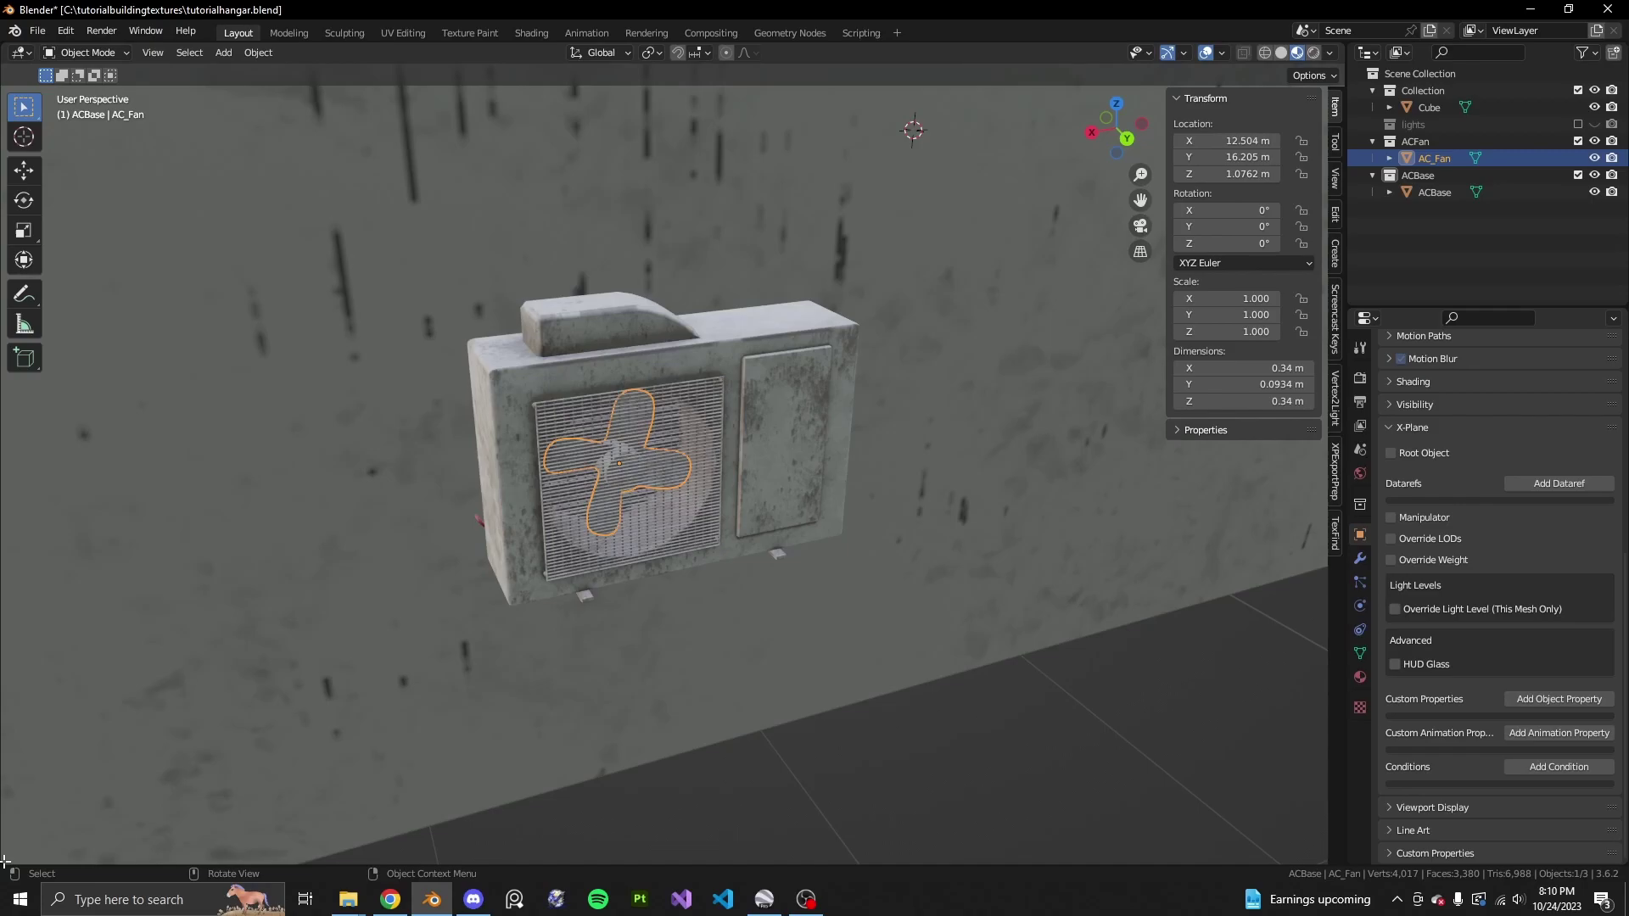
left_click_drag(5, 863, 23, 744)
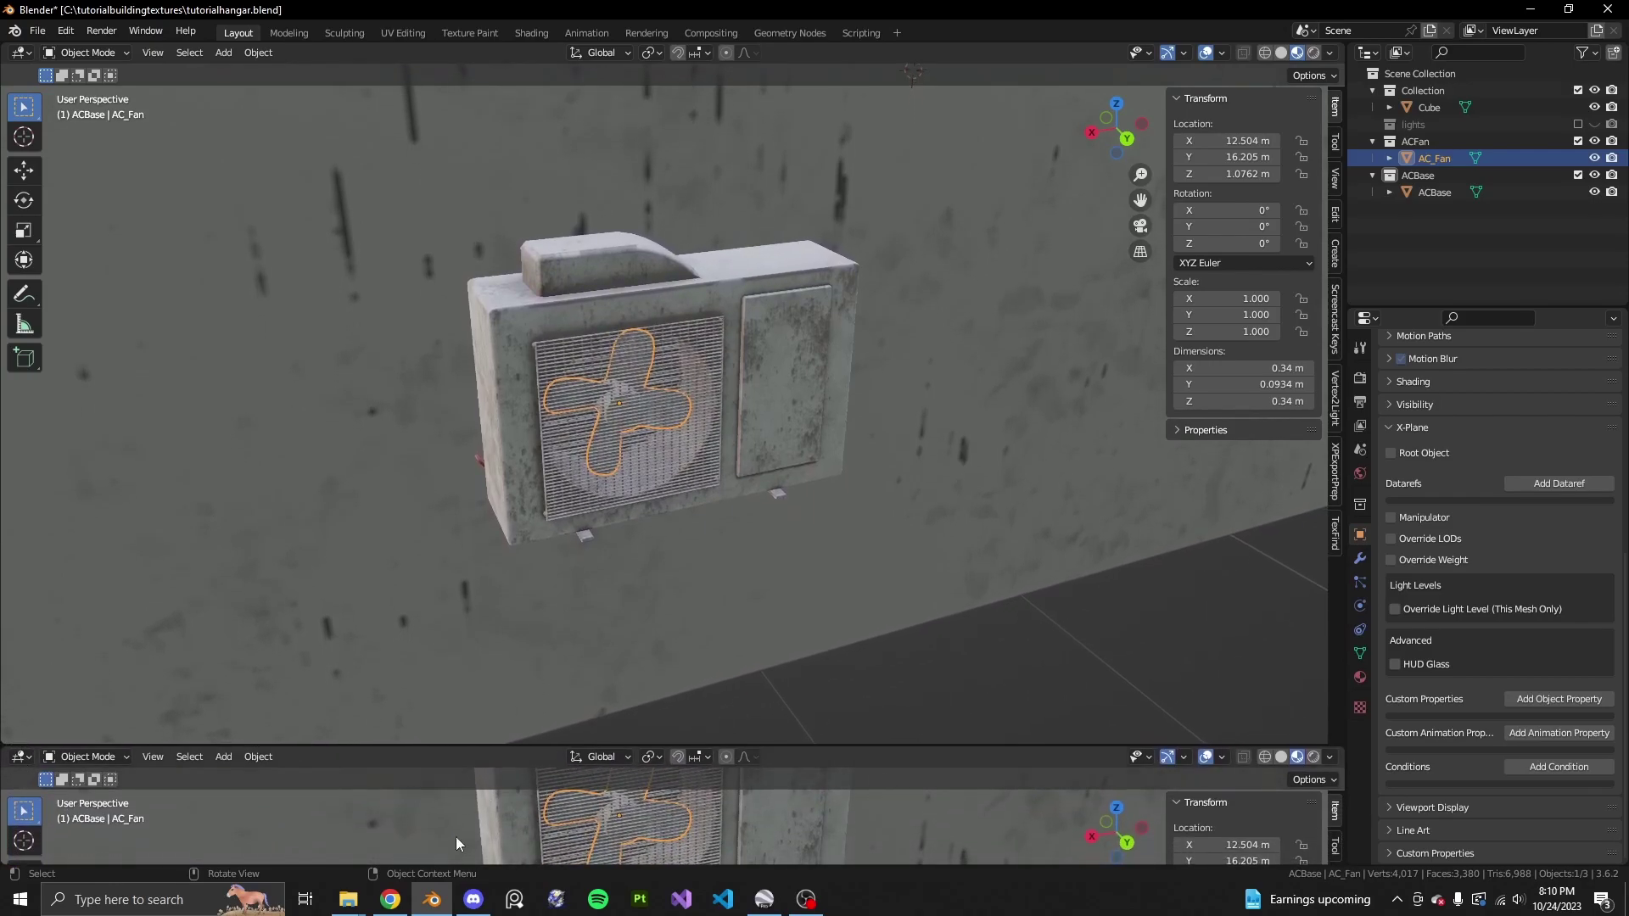
left_click(24, 761)
left_click(21, 758)
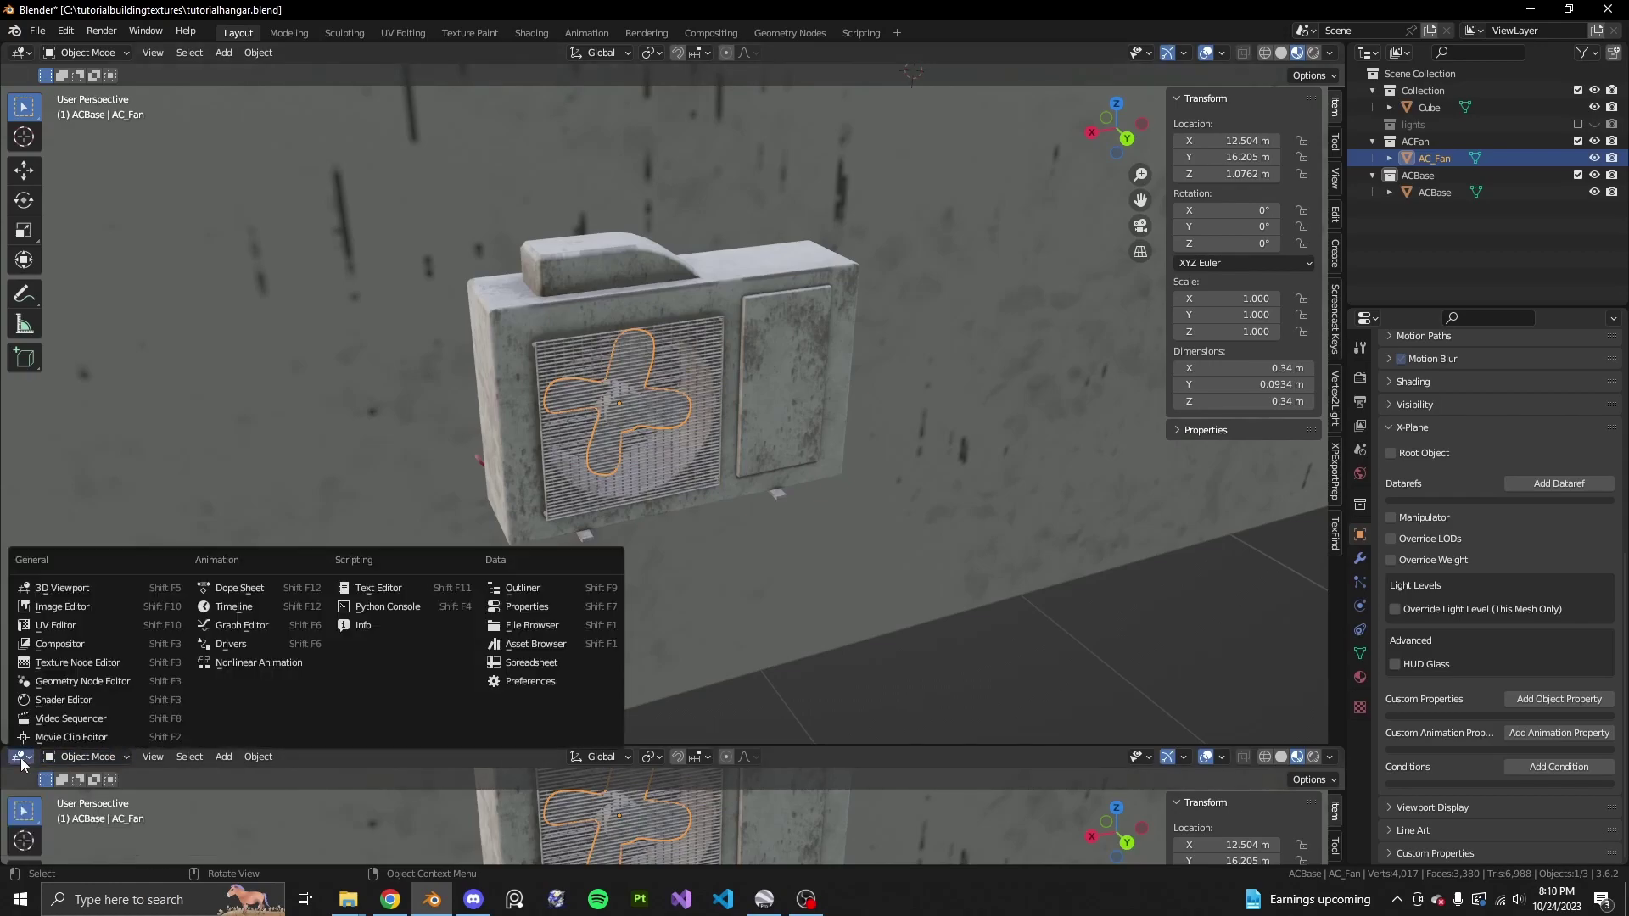
left_click(255, 607)
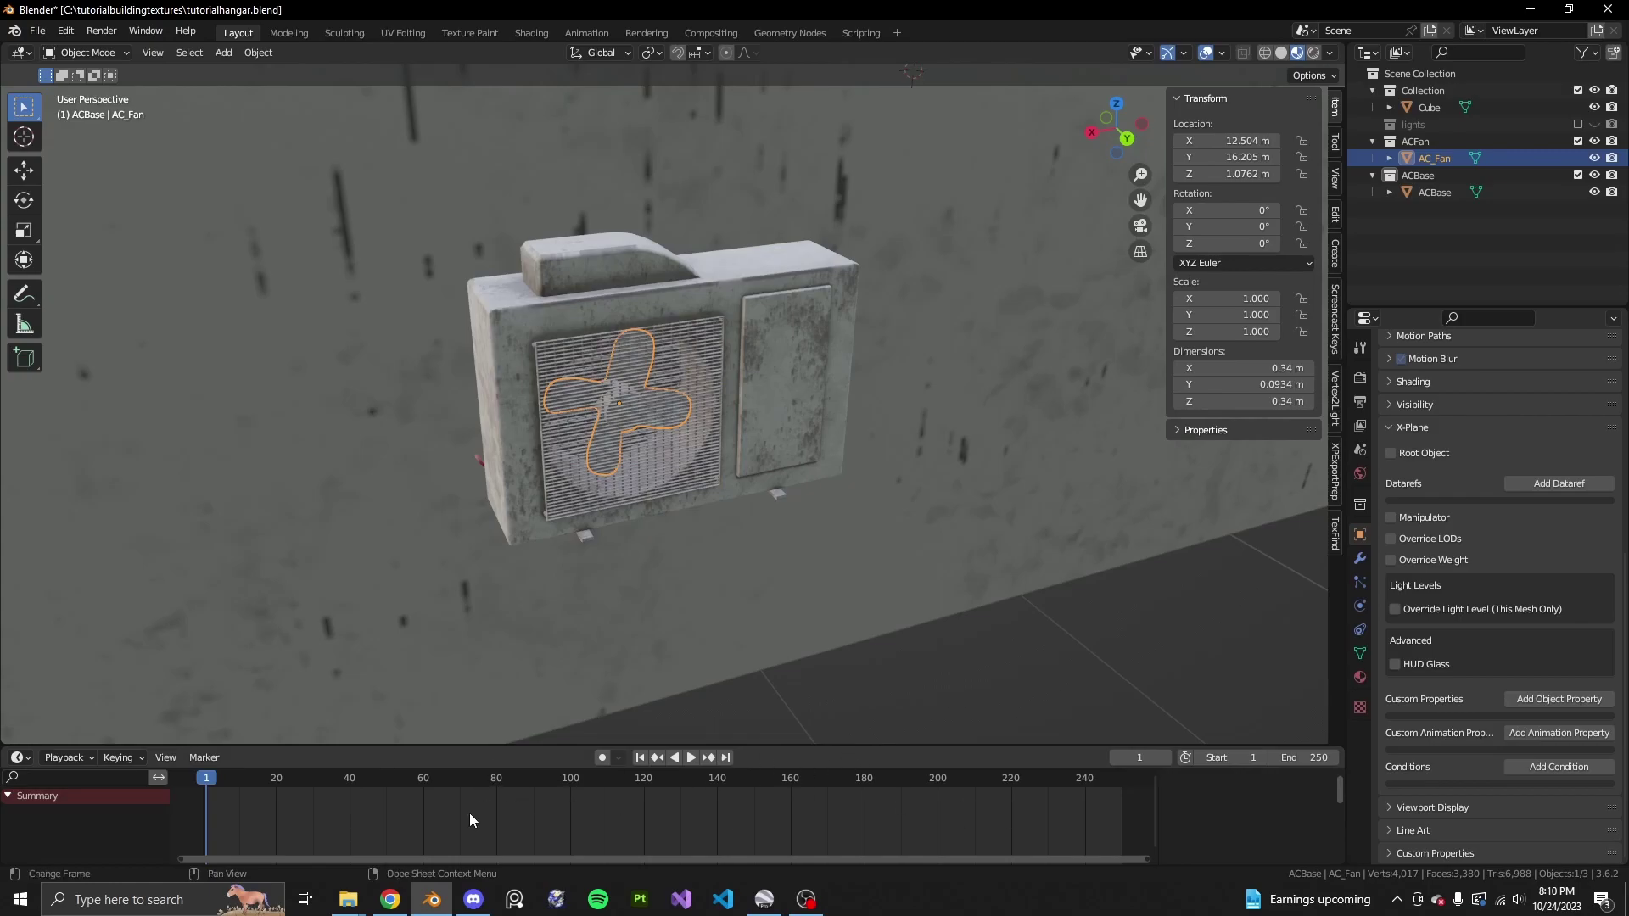
Step: Insert a rotation keyframe for AC_Fan at frame 0
key("space")
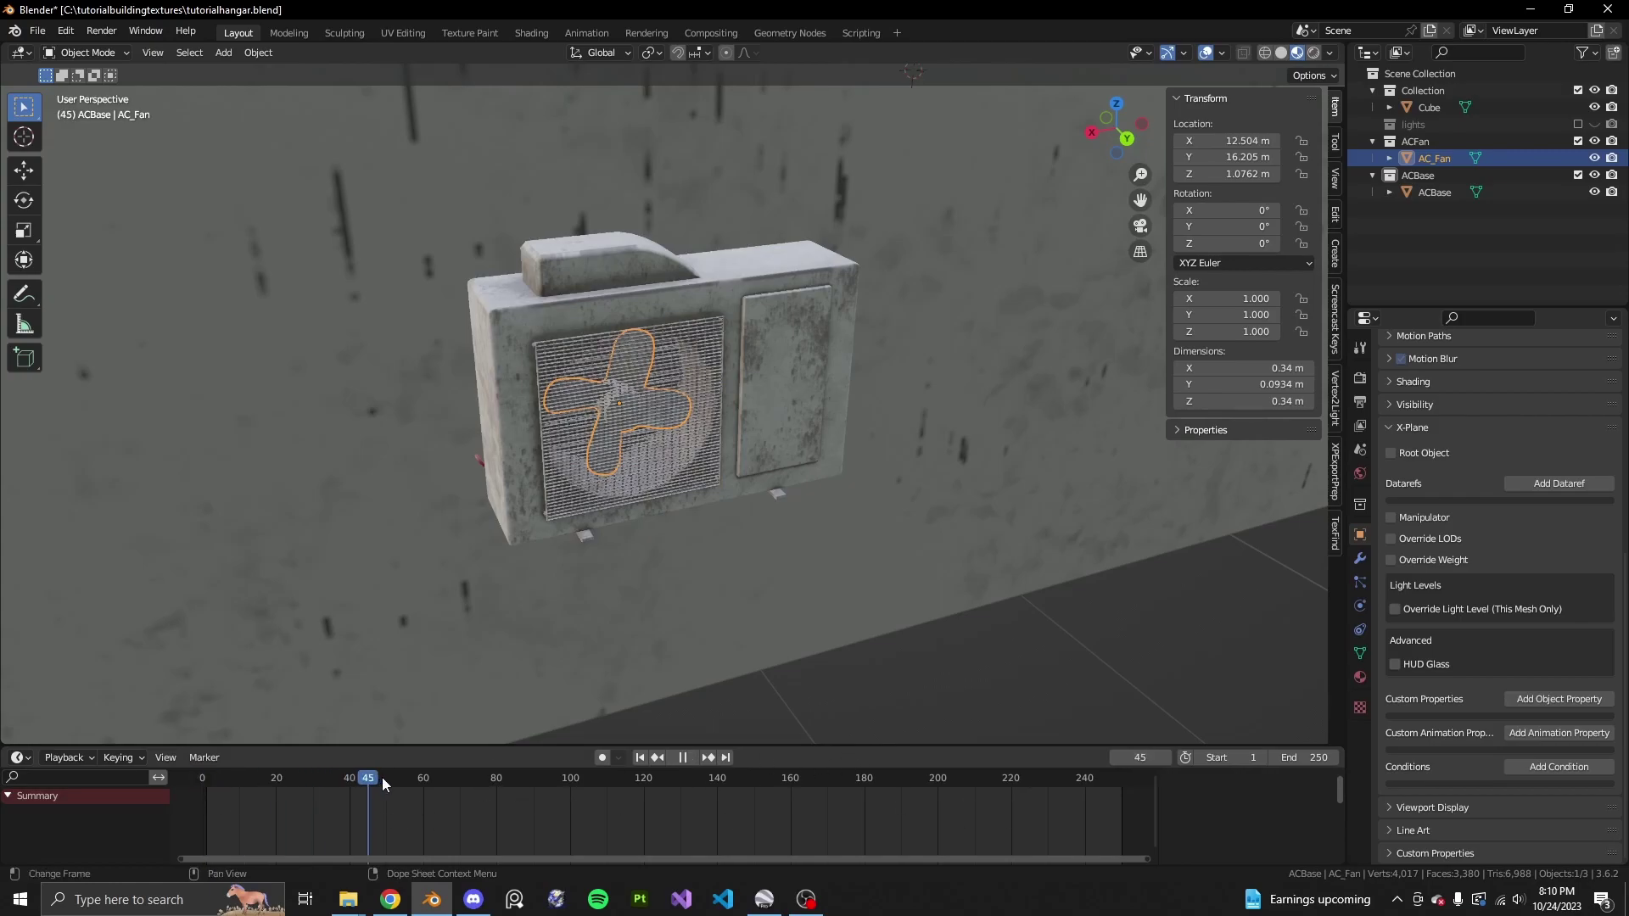
left_click_drag(411, 779, 227, 792)
key("space")
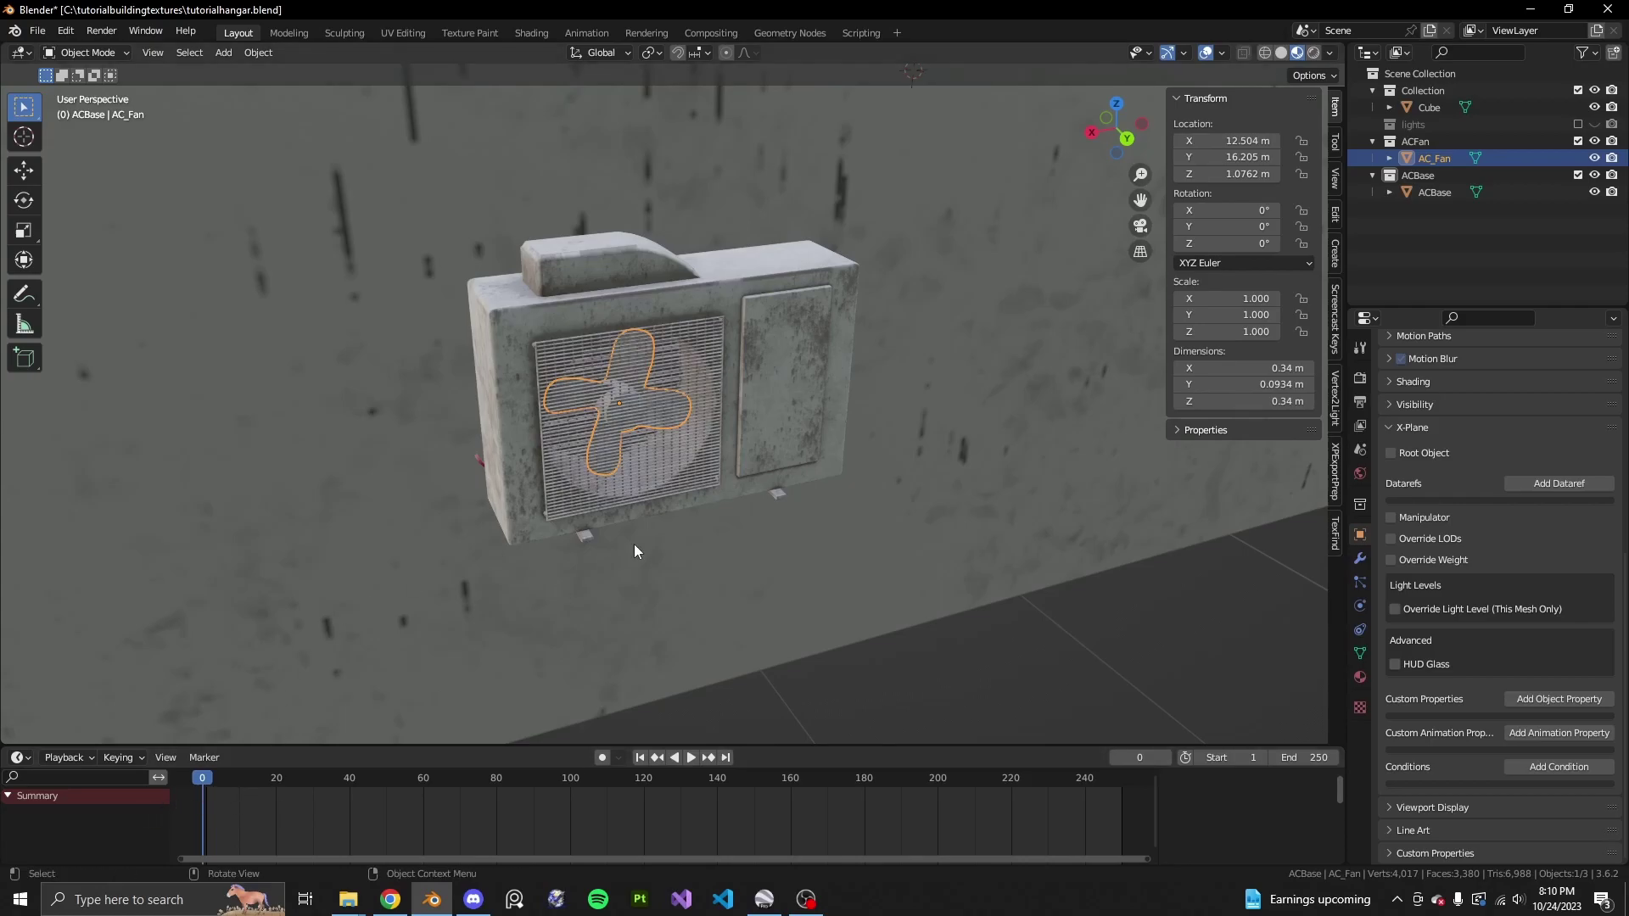
key("i")
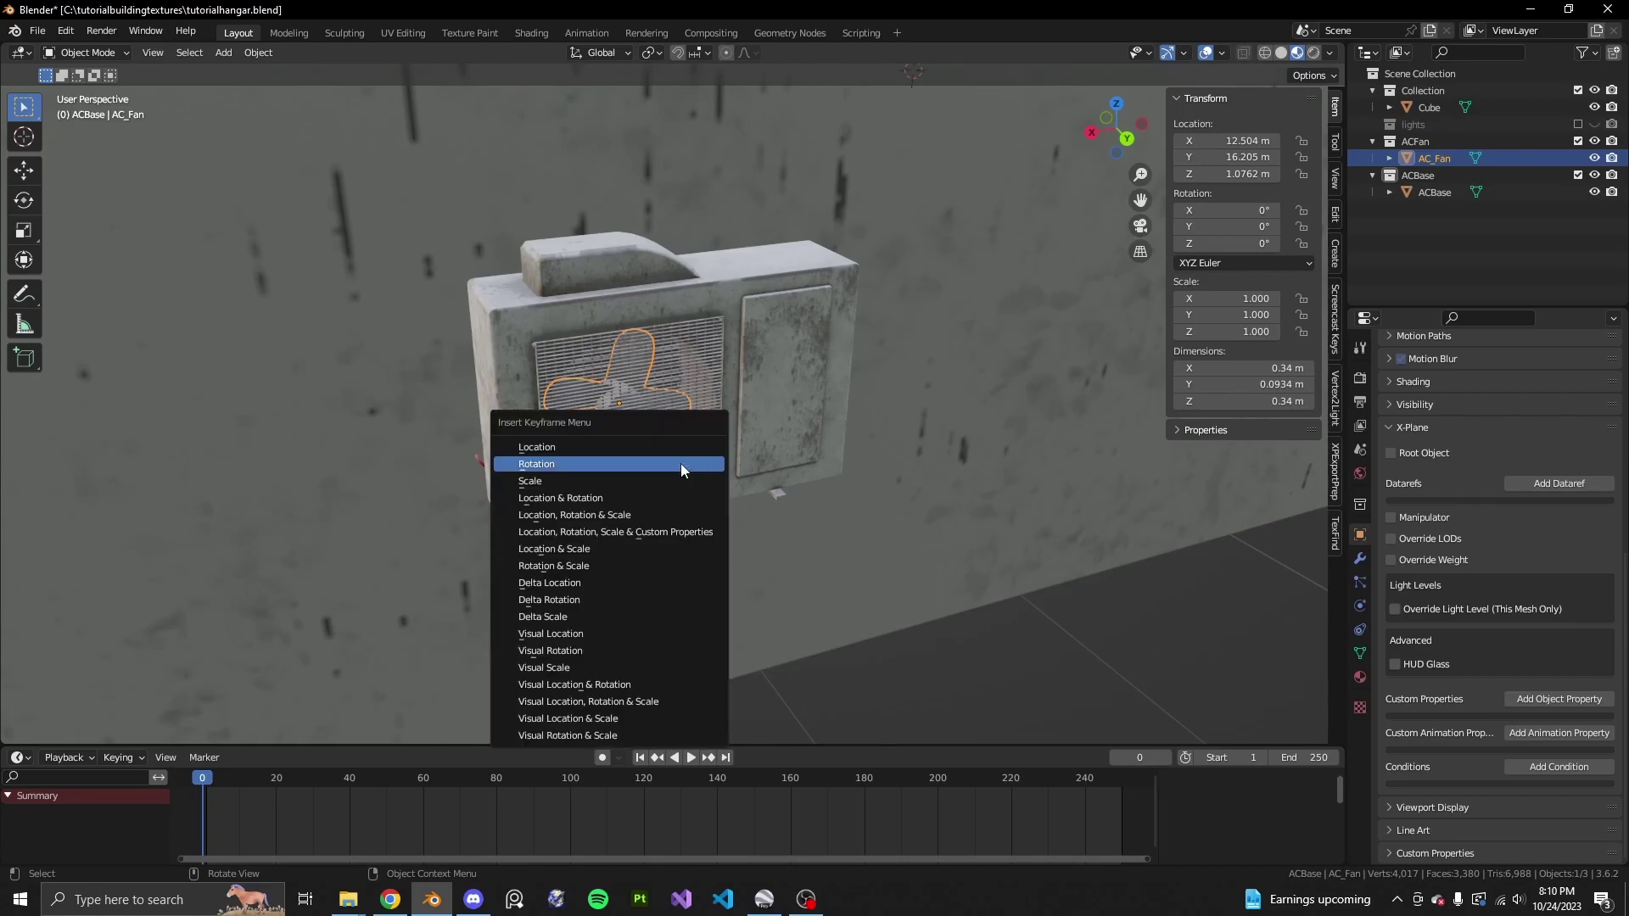
left_click(625, 469)
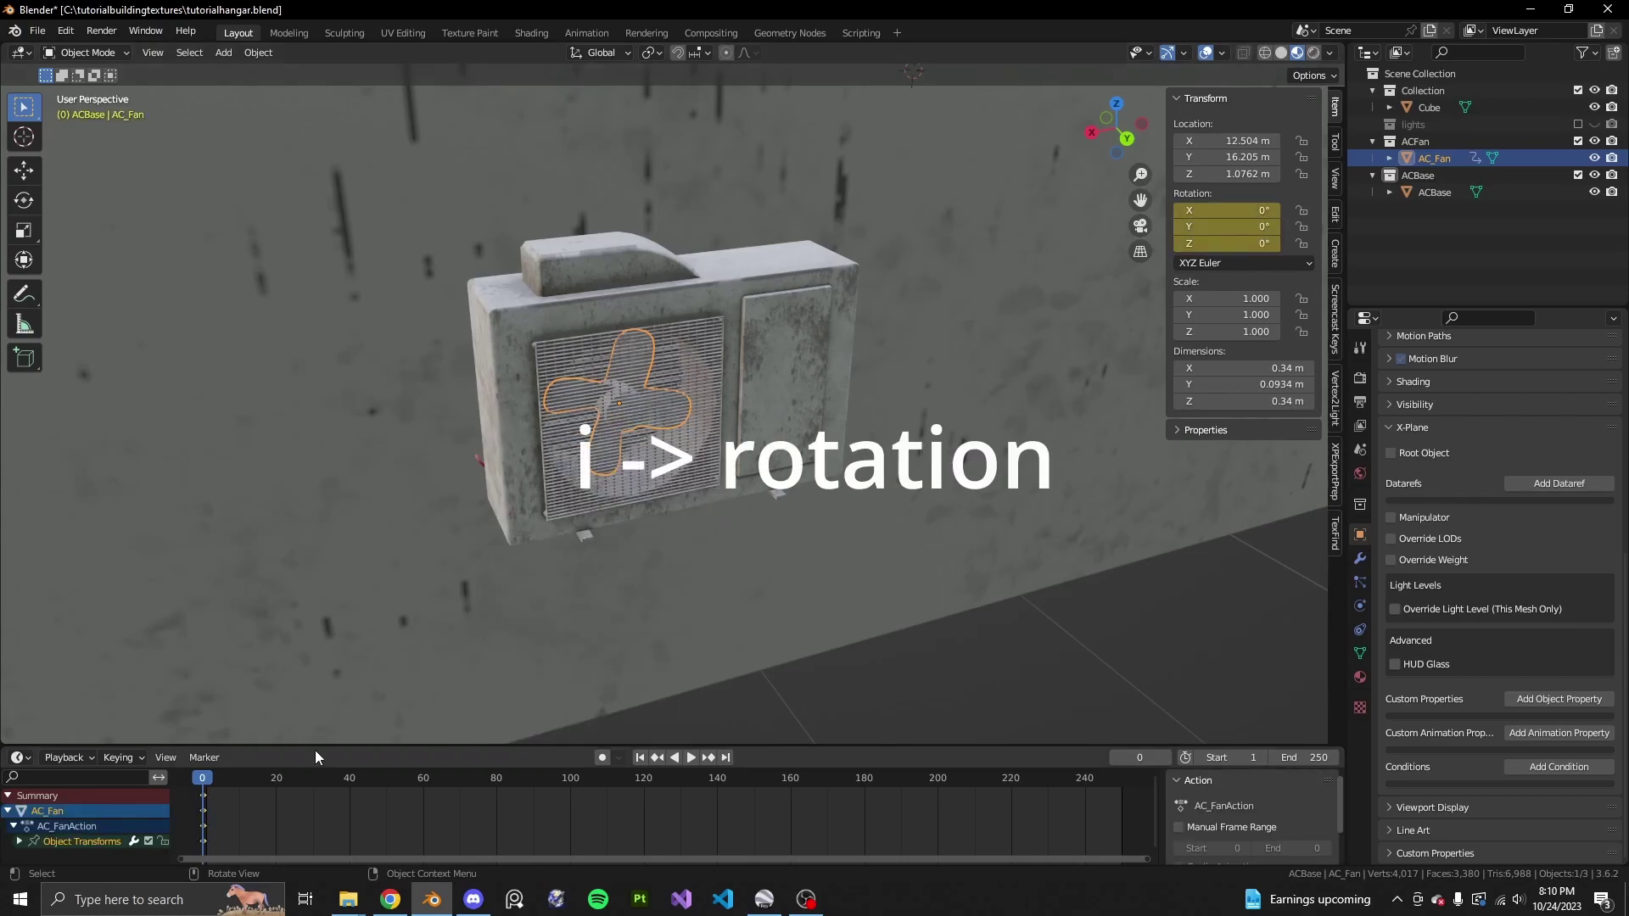
Step: At frame 1, set AC_Fan's Y rotation to 90°
left_click(205, 778)
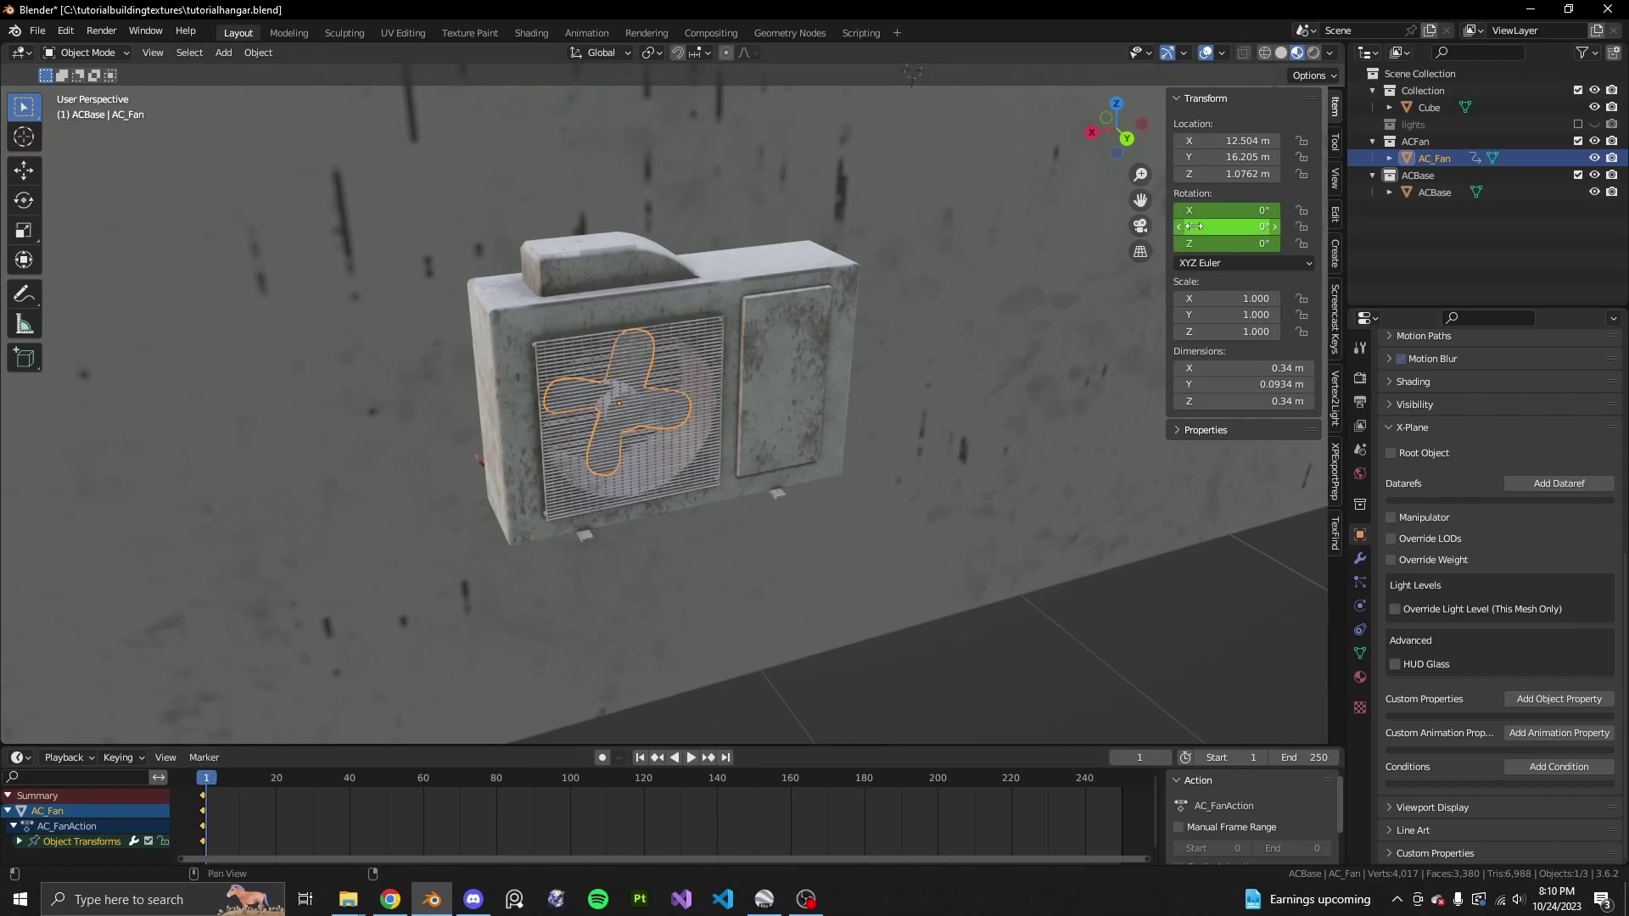
middle_click_drag(860, 319, 752, 492)
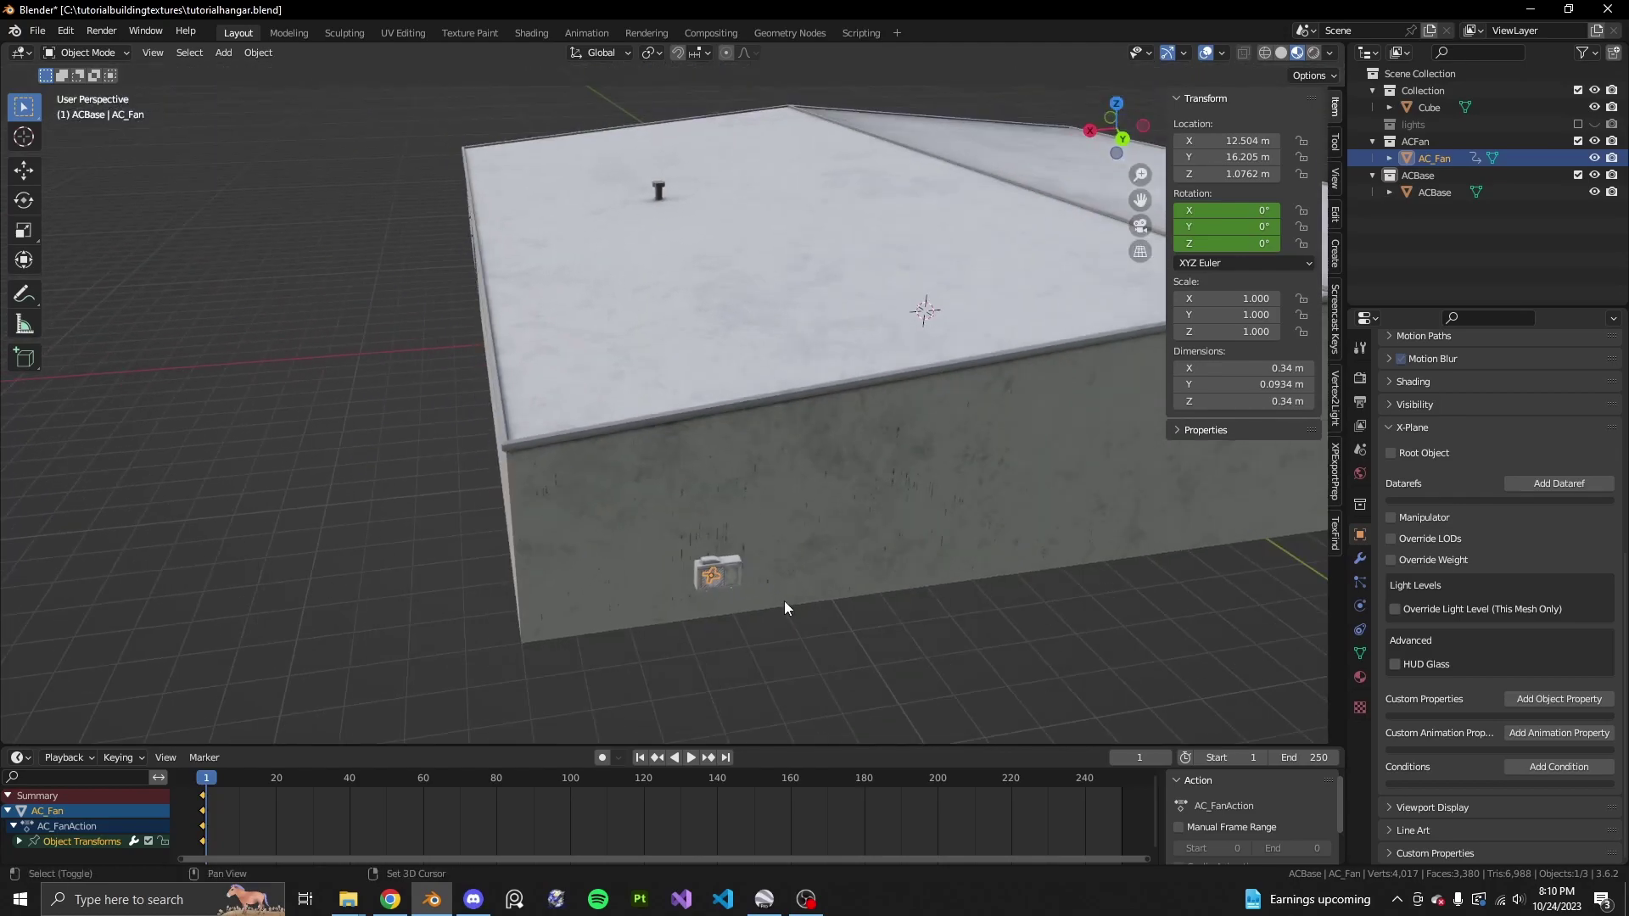
middle_click_drag(784, 601, 777, 543, "shift")
middle_click_drag(777, 551, 778, 450, "ctrl")
left_click(1227, 225)
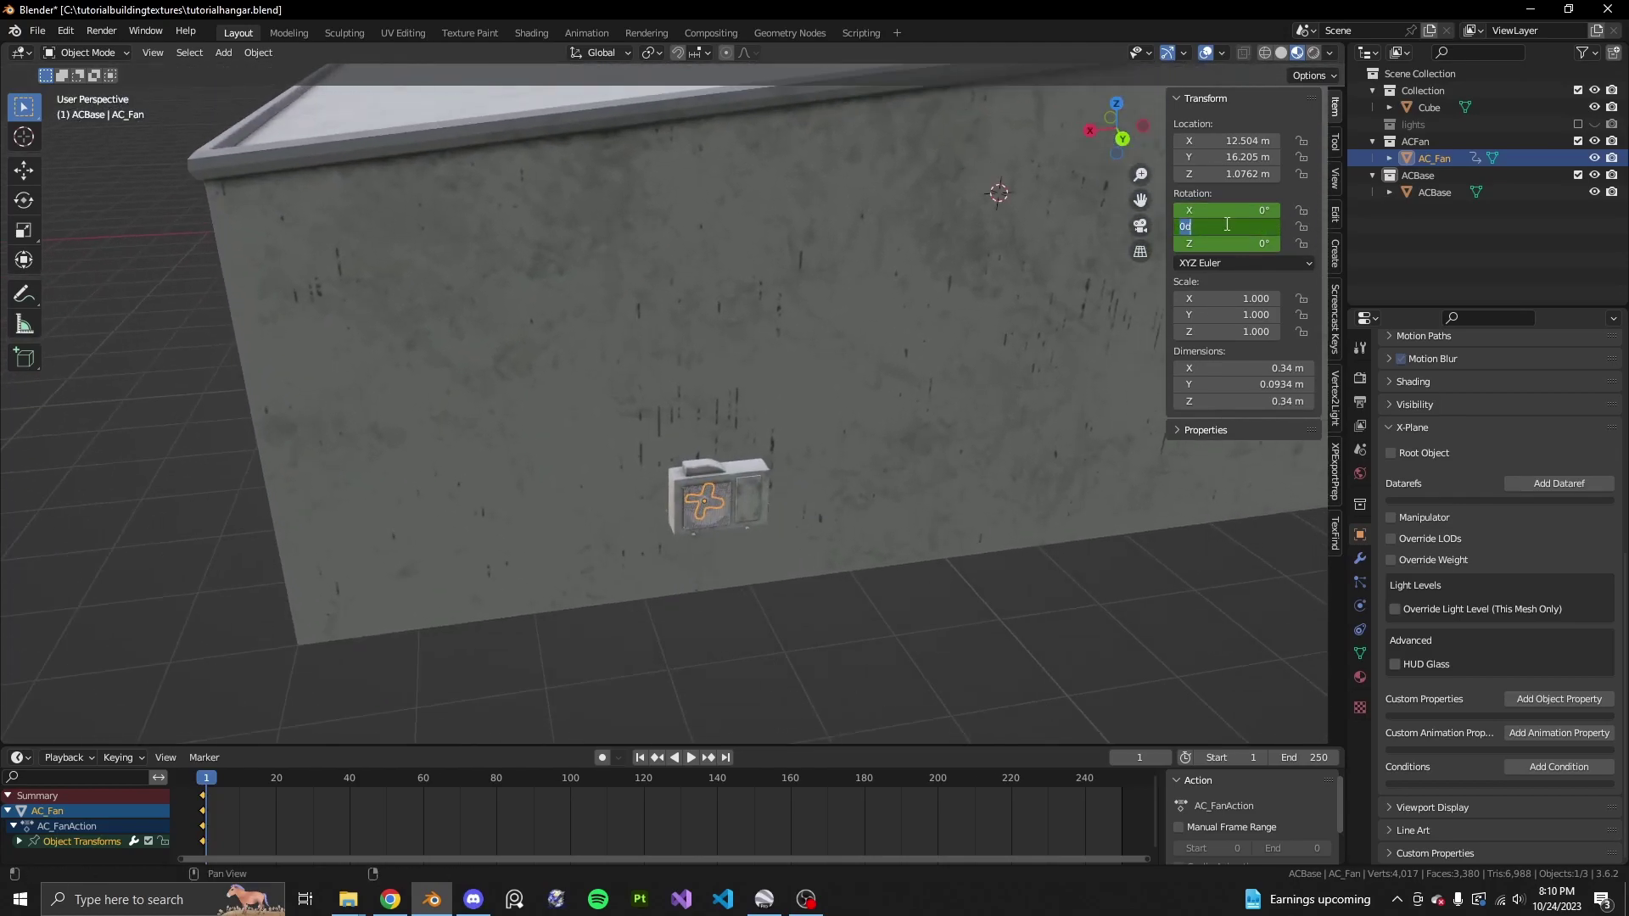
type("90")
key("Return")
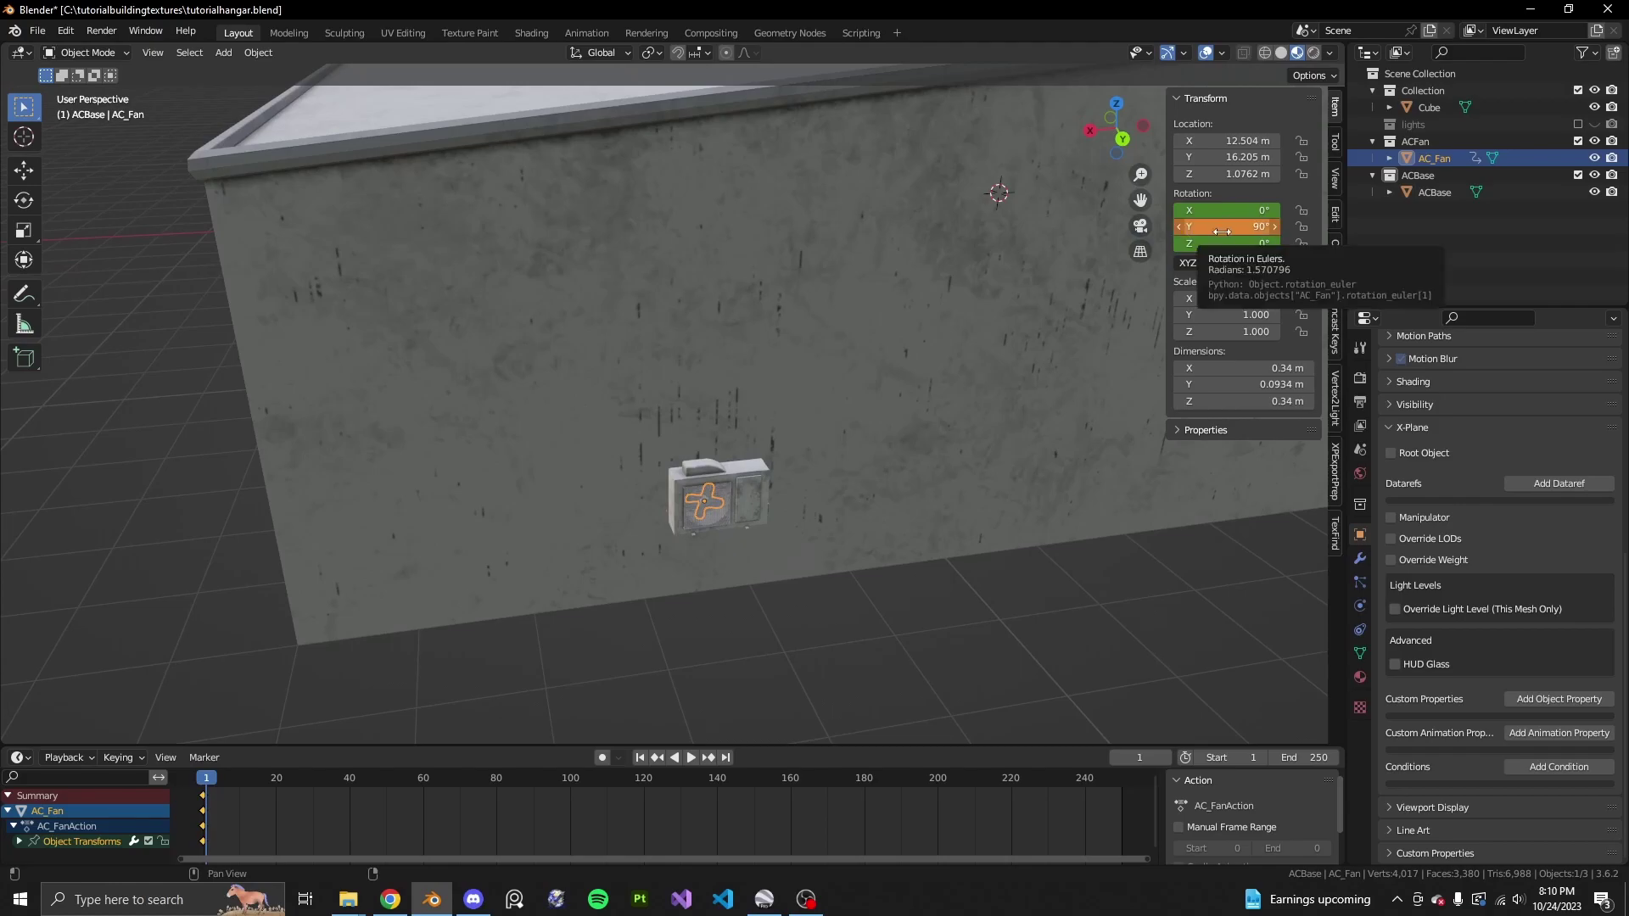
Step: Keyframe AC_Fan's 90° Y rotation at frame 1 and return the timeline to frame 0
key("i")
left_click(915, 434)
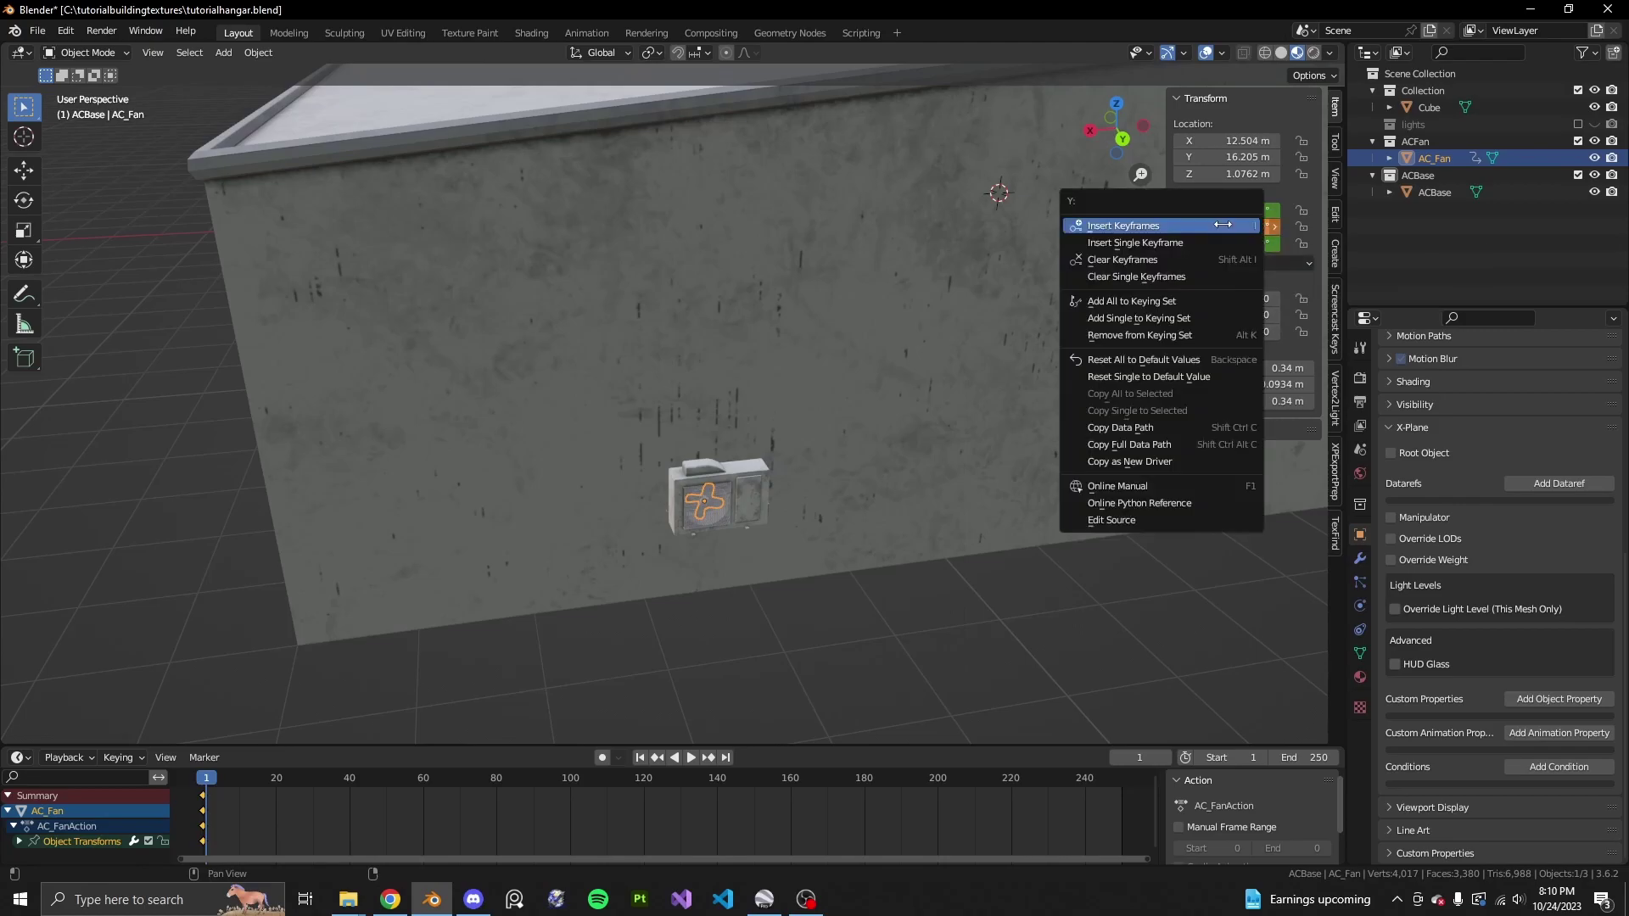
left_click(1154, 225)
left_click(203, 785)
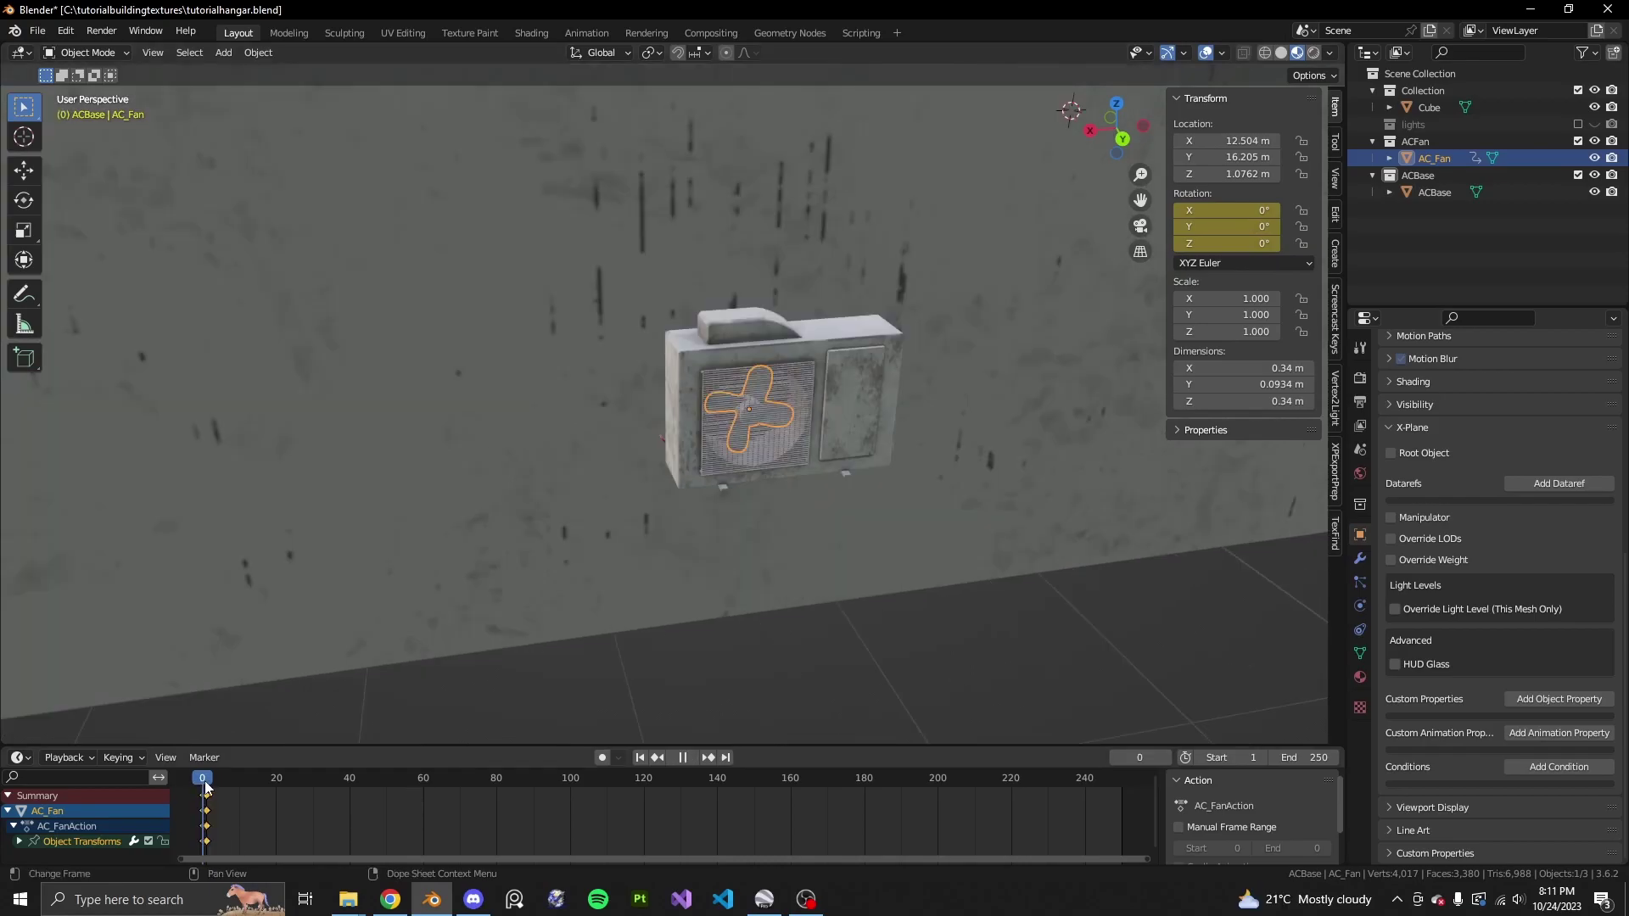
key("Escape")
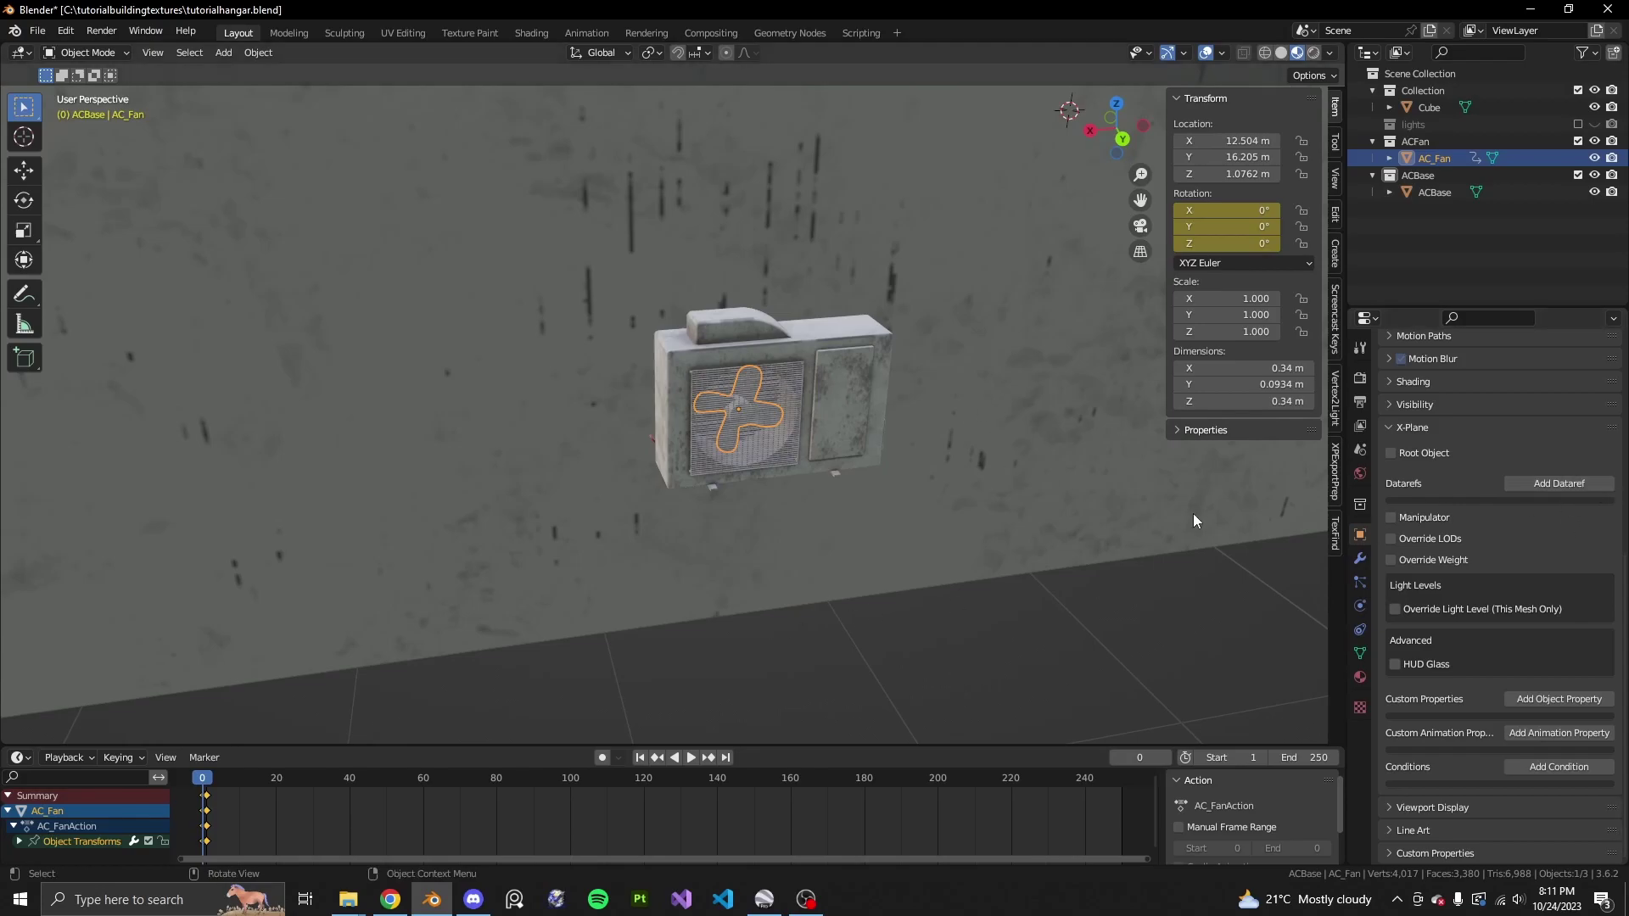
Step: Add an X-Plane dataref to AC_Fan with the path sim/time/total_running_time_sec
left_click(1432, 161, "ctrl")
left_click(1439, 159)
scroll(1492, 460, "up", 10)
scroll(1480, 482, "down", 8)
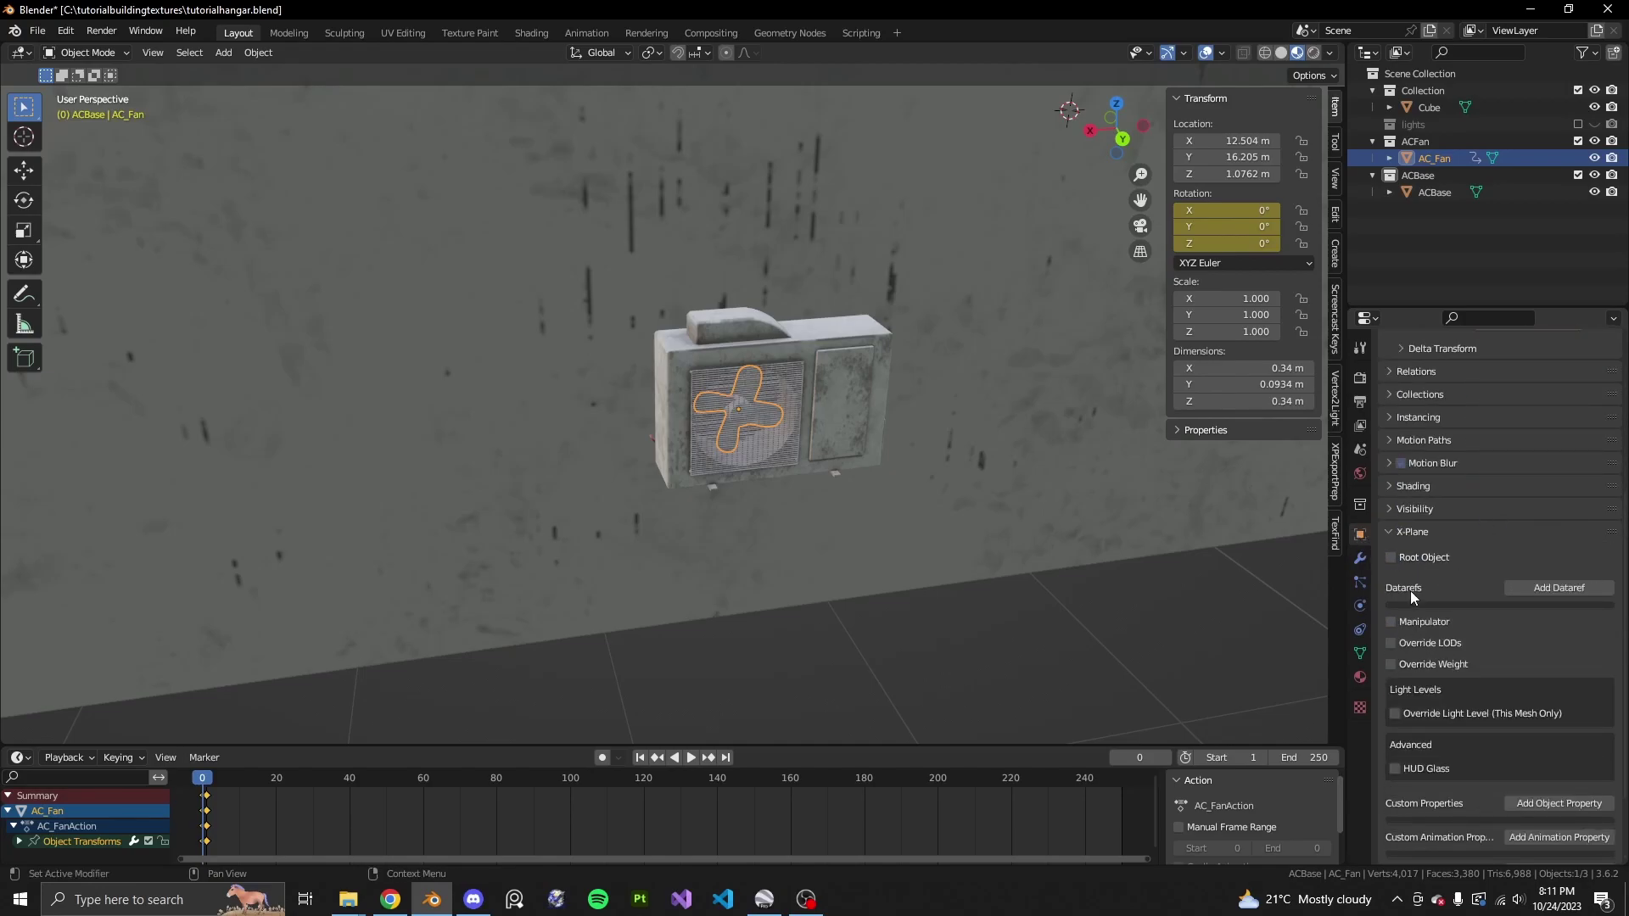
left_click(1567, 587)
left_click(1528, 620)
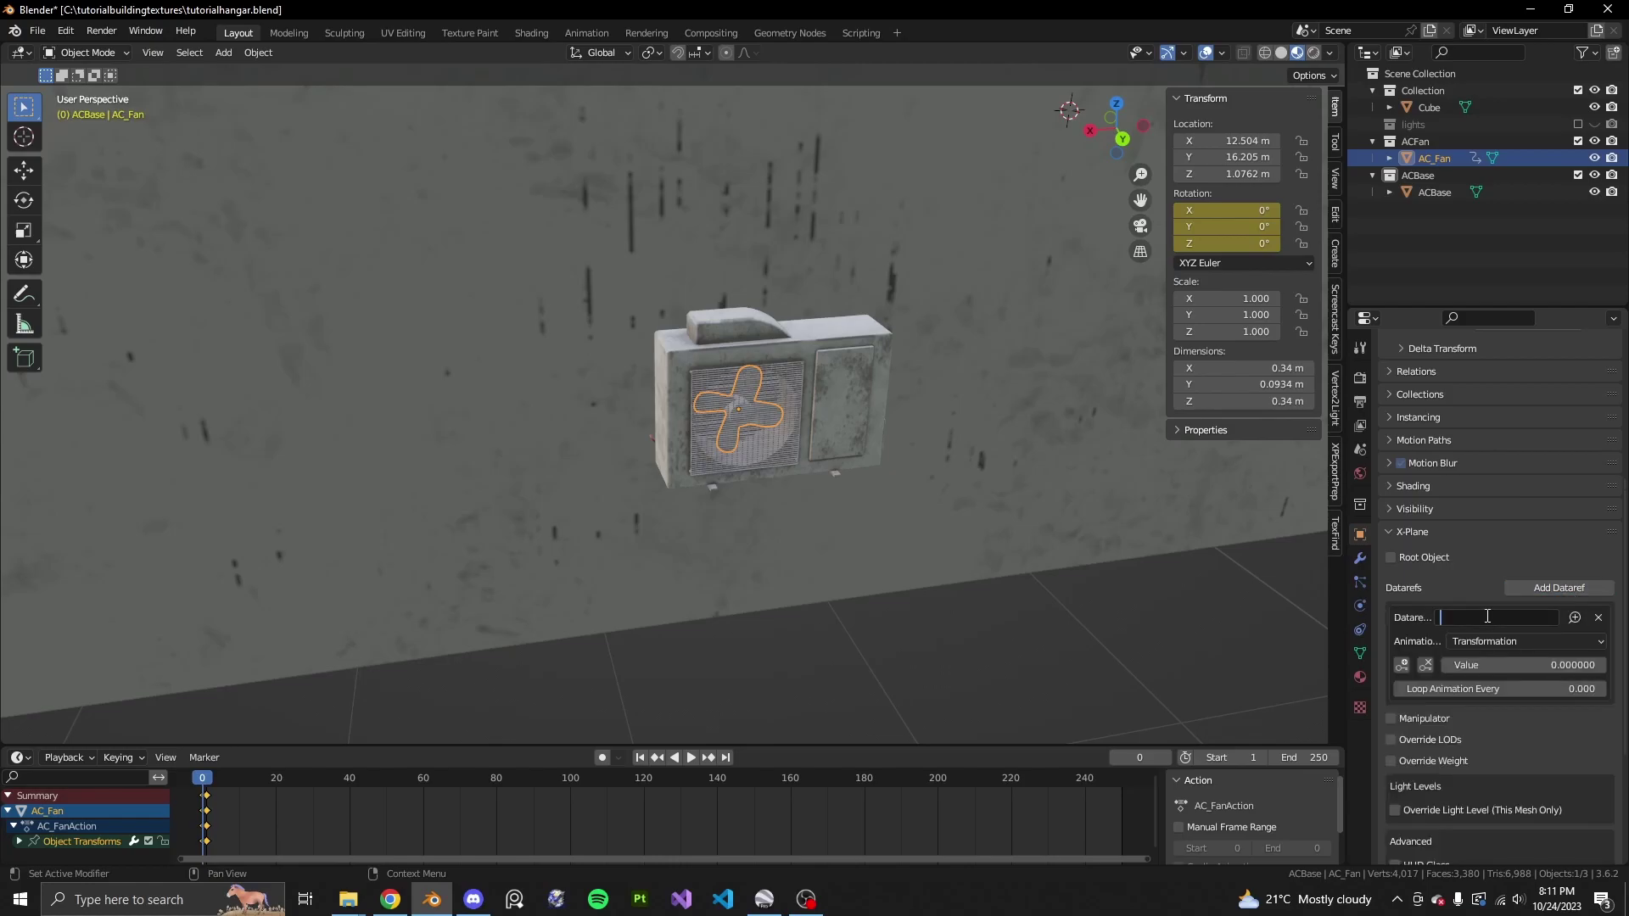
type("sim/time/total_running_time_sec")
Step: Read through the full path in AC_Fan's dataref field without changing it
key("ctrl+a")
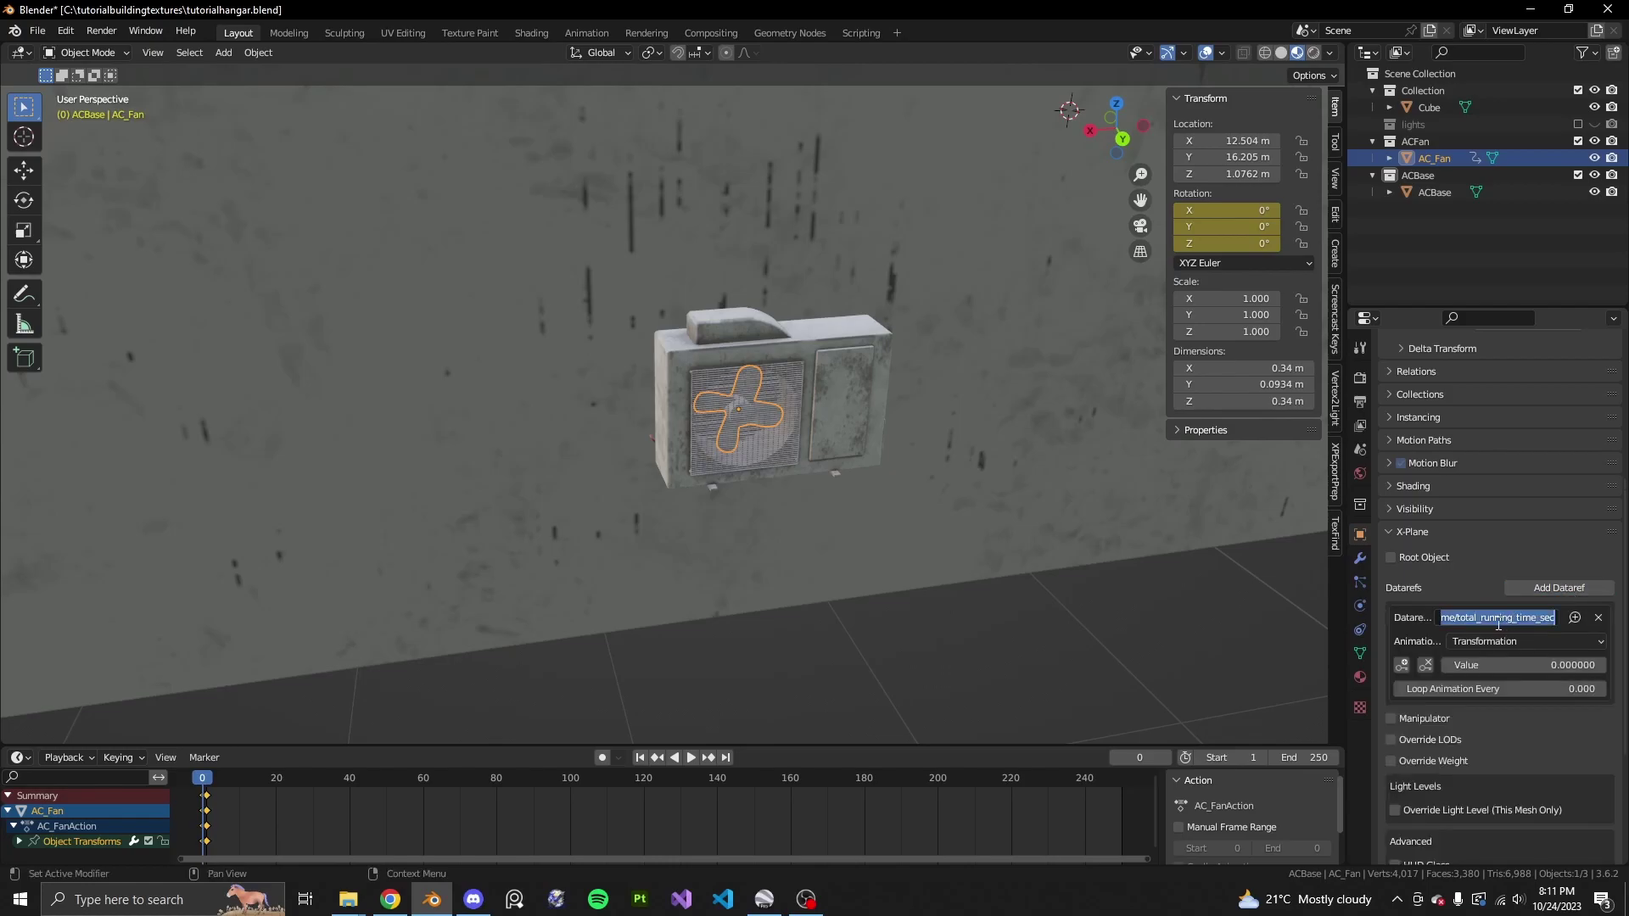
left_click(1497, 619)
left_click_drag(1518, 620, 1435, 618)
left_click(1551, 617)
left_click(1476, 616)
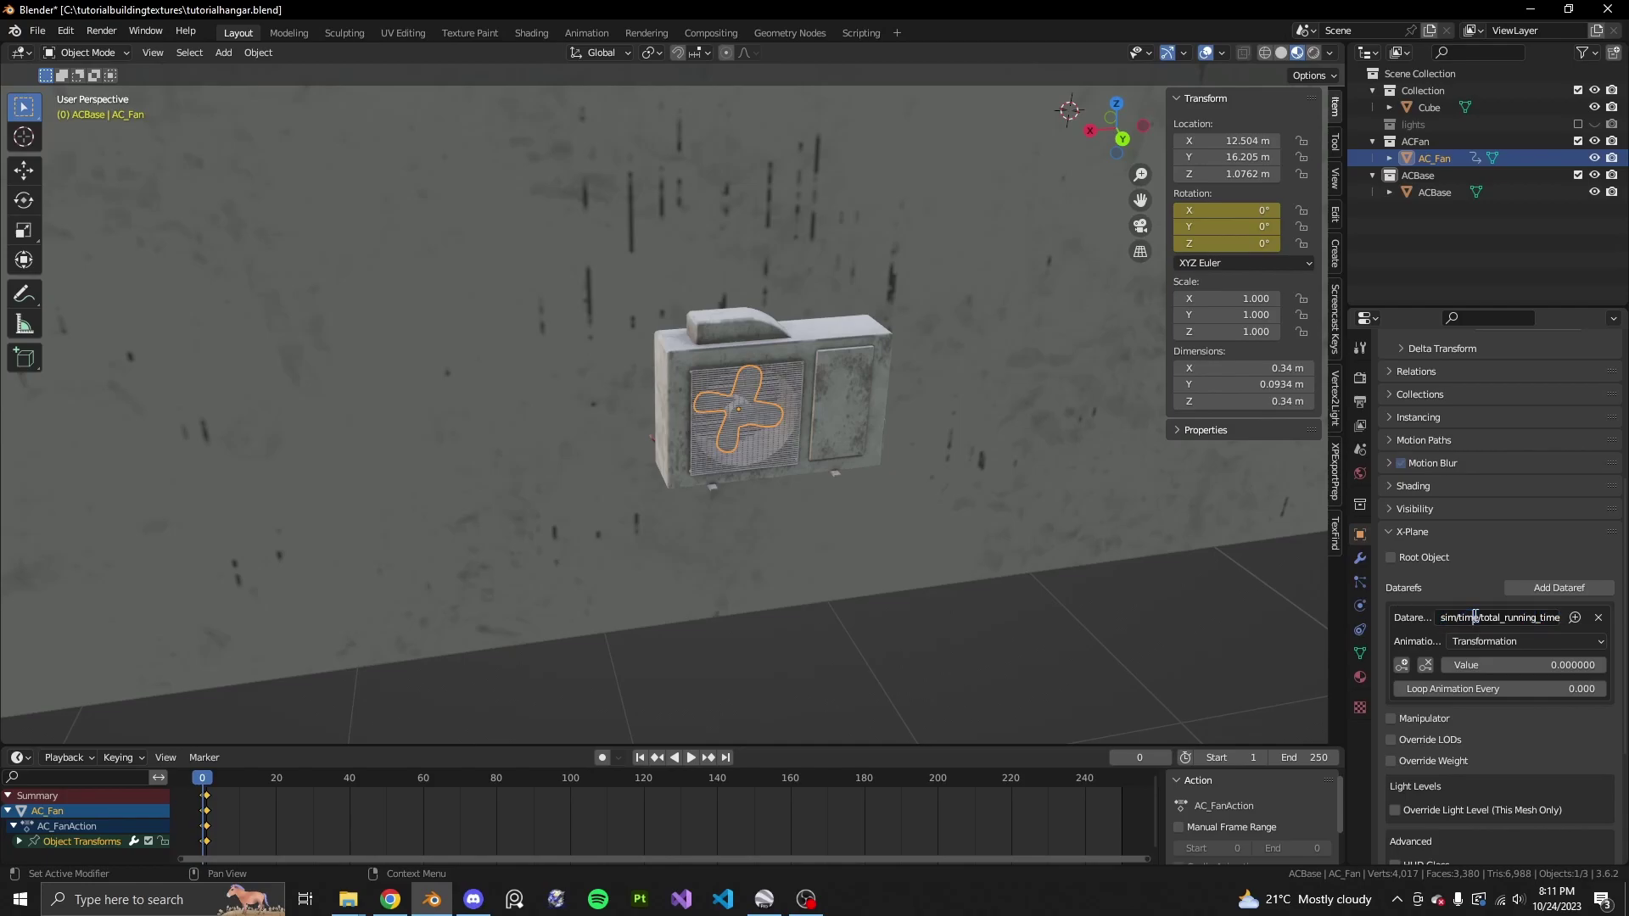
left_click(1429, 618)
left_click(1493, 618)
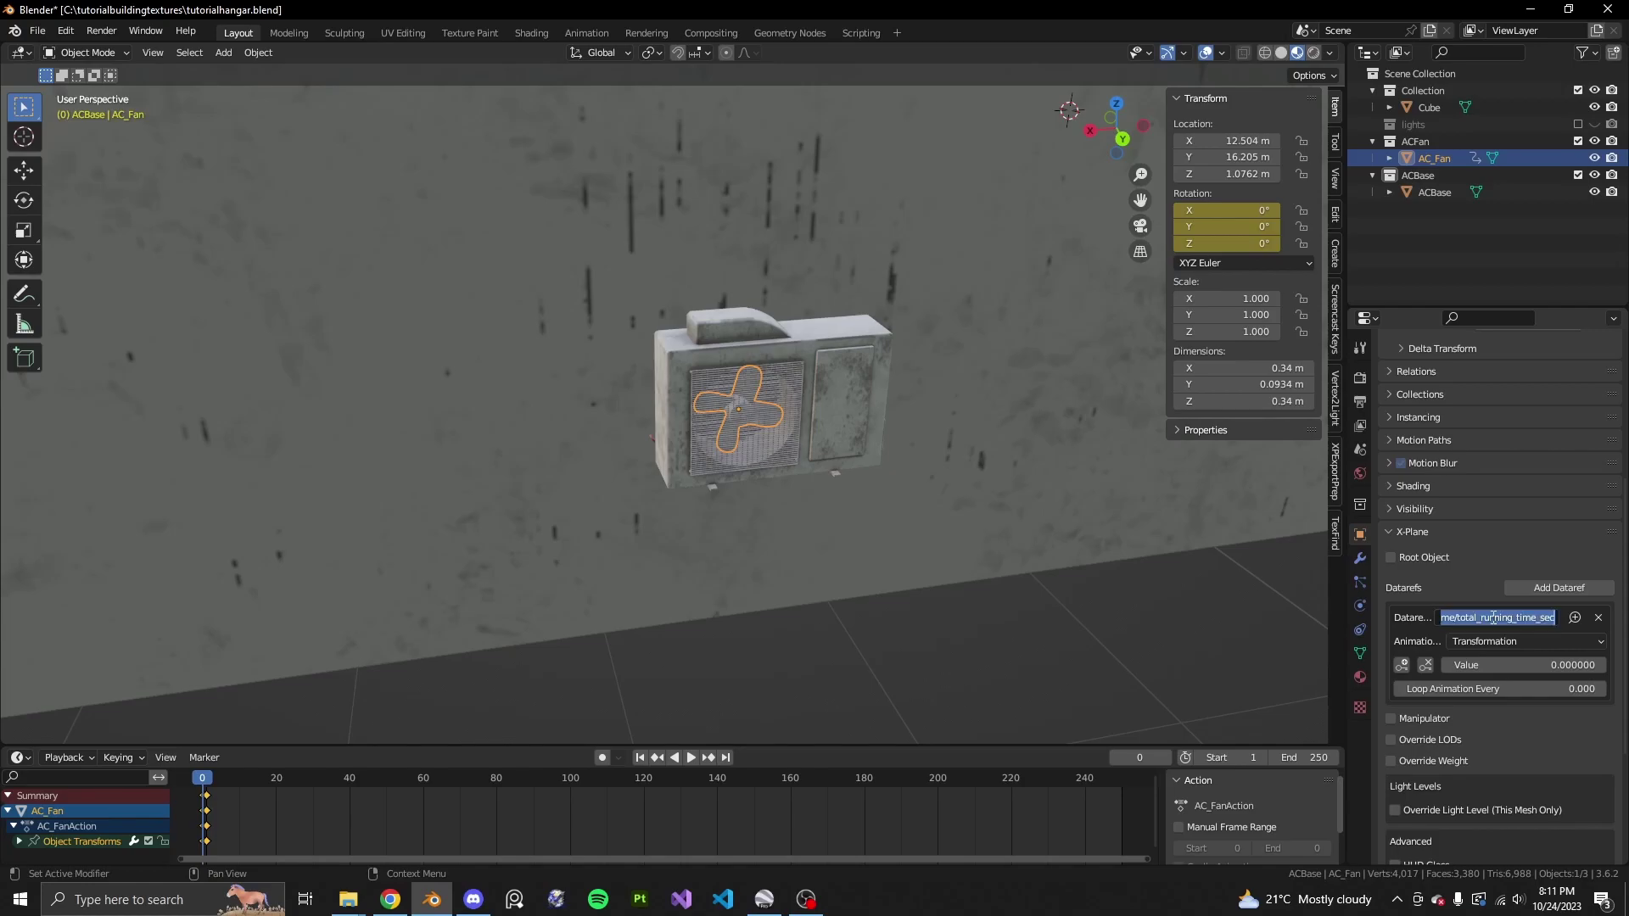
left_click(1434, 620)
left_click(1480, 621)
left_click_drag(1457, 618, 1568, 619)
left_click(852, 595)
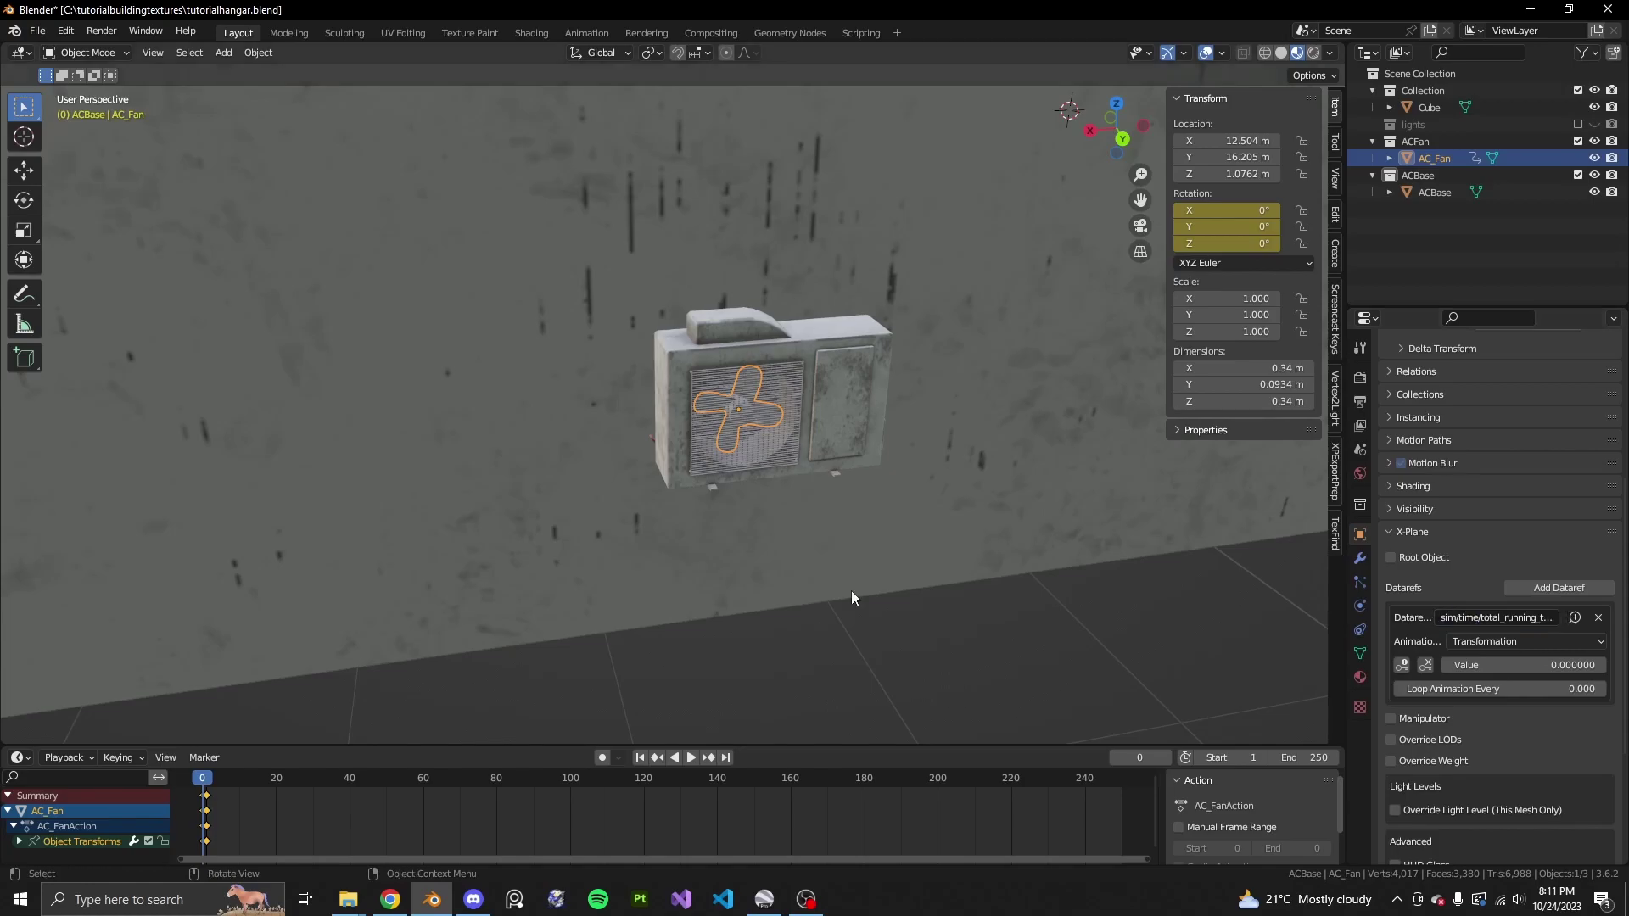
left_click(1498, 618)
left_click_drag(1482, 618, 1375, 617)
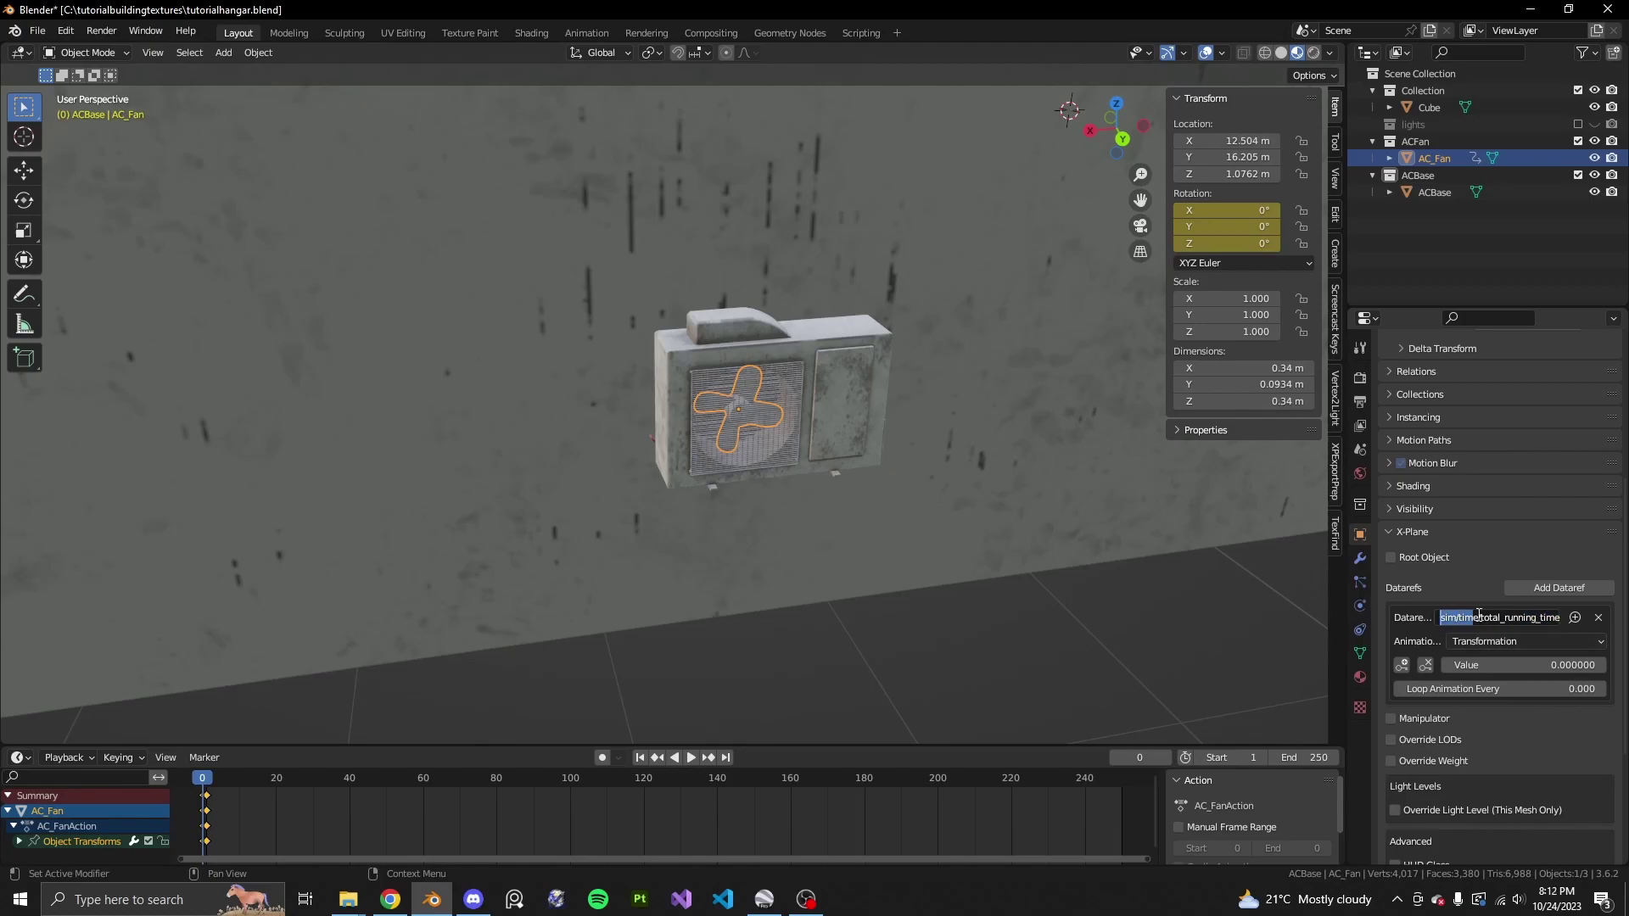
key("Escape")
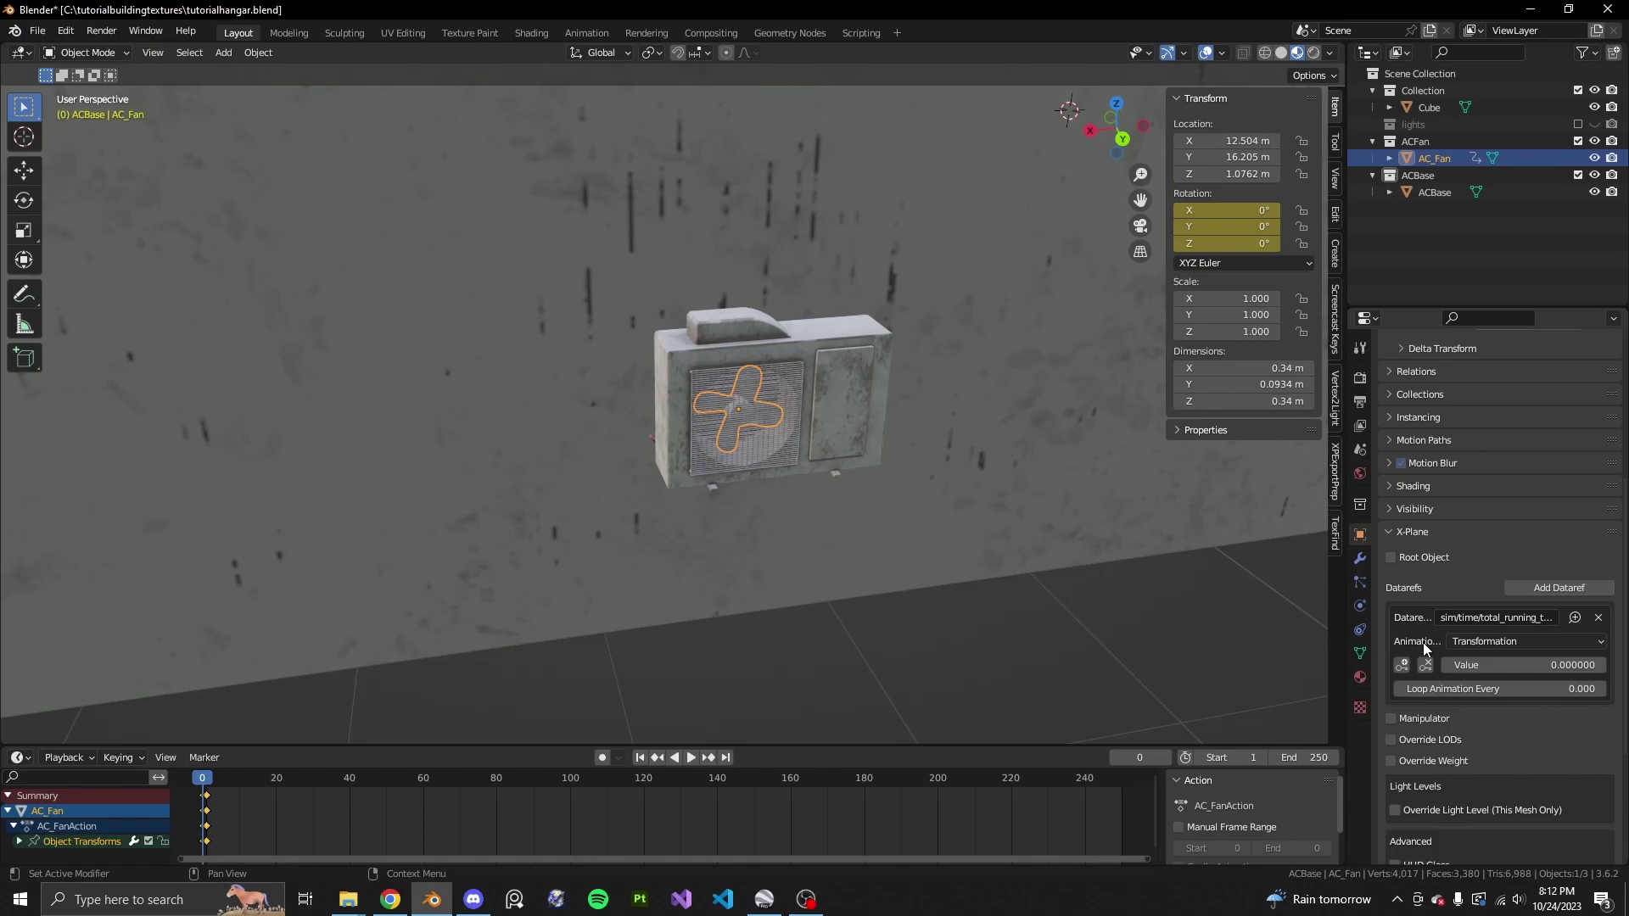
Step: Set the dataref's Loop Animation Every value to 1
left_click(1444, 665)
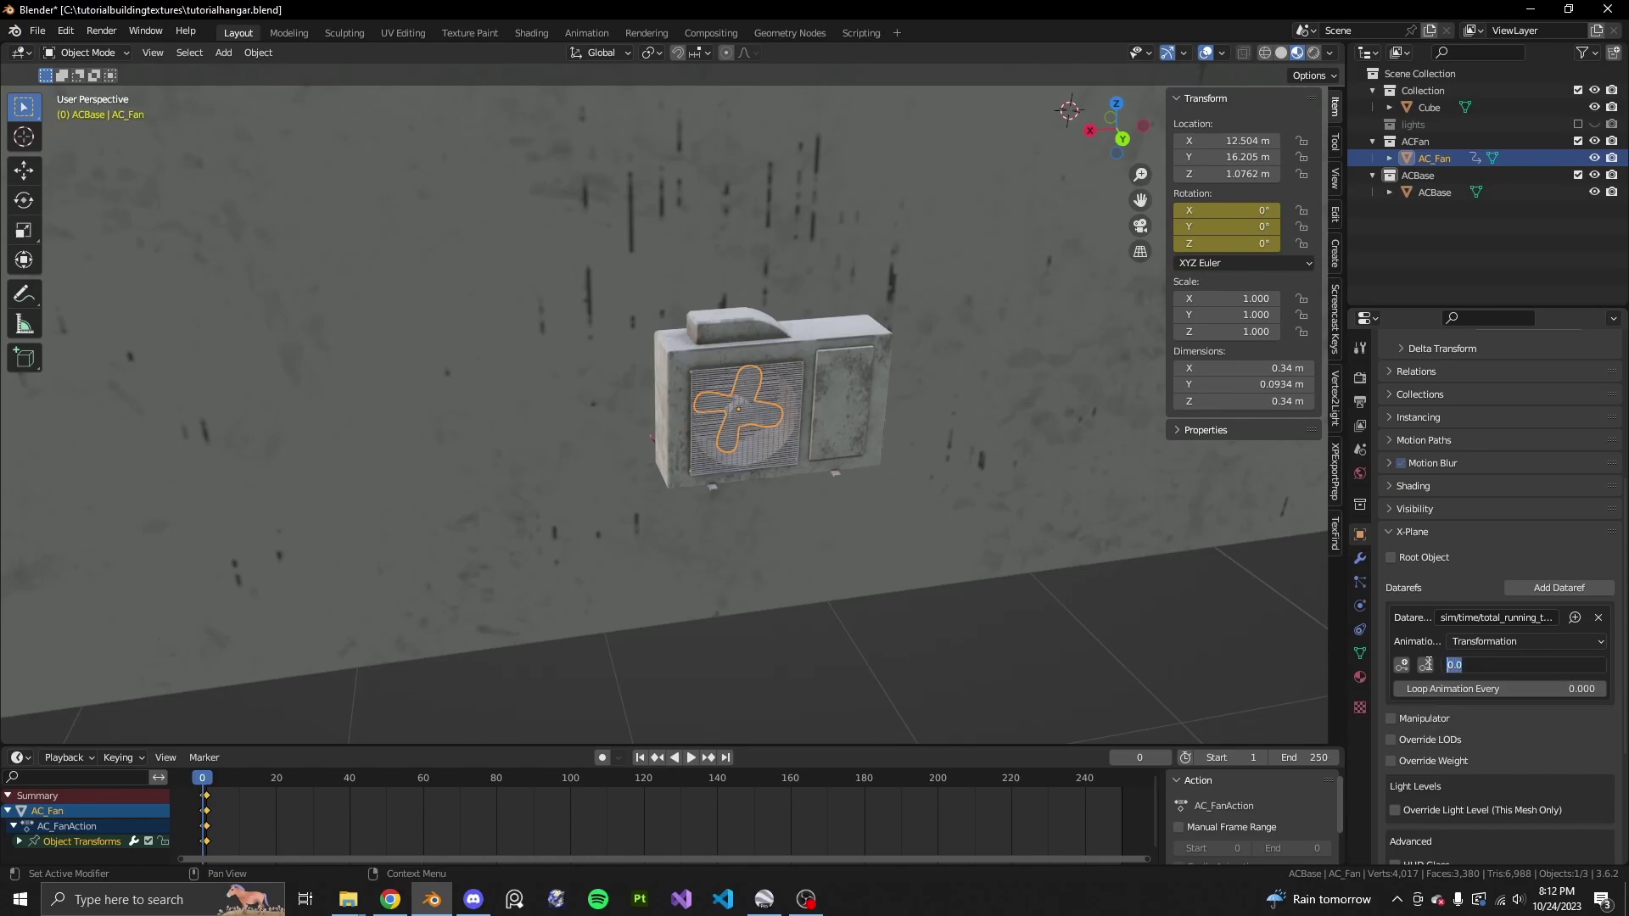
left_click(1418, 642)
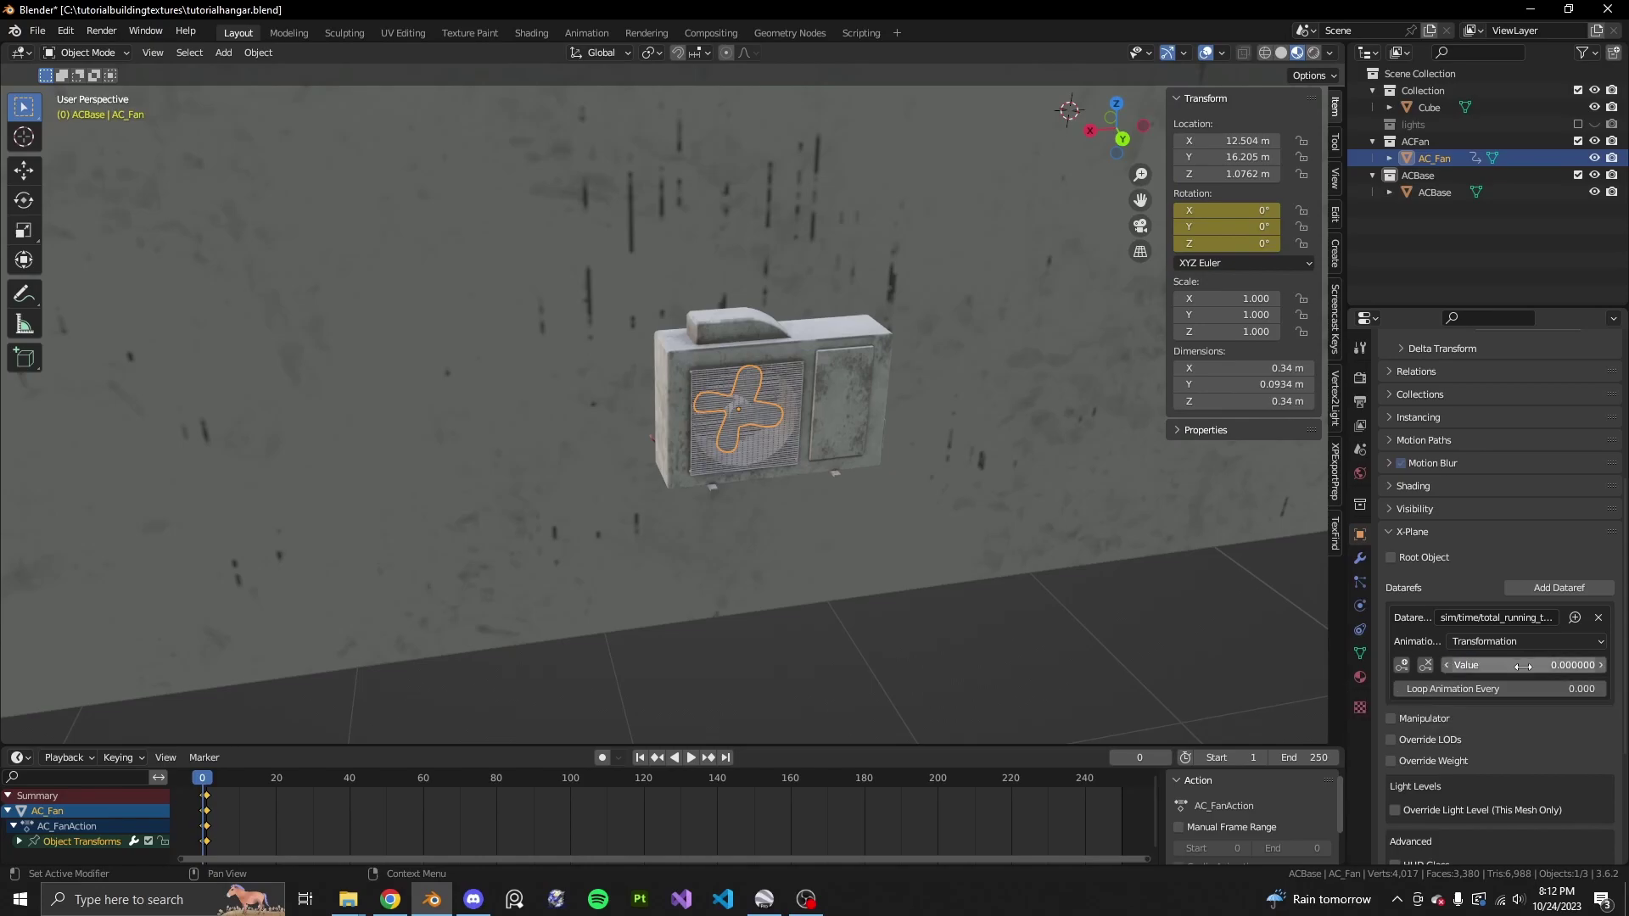
left_click(1487, 689)
type("1")
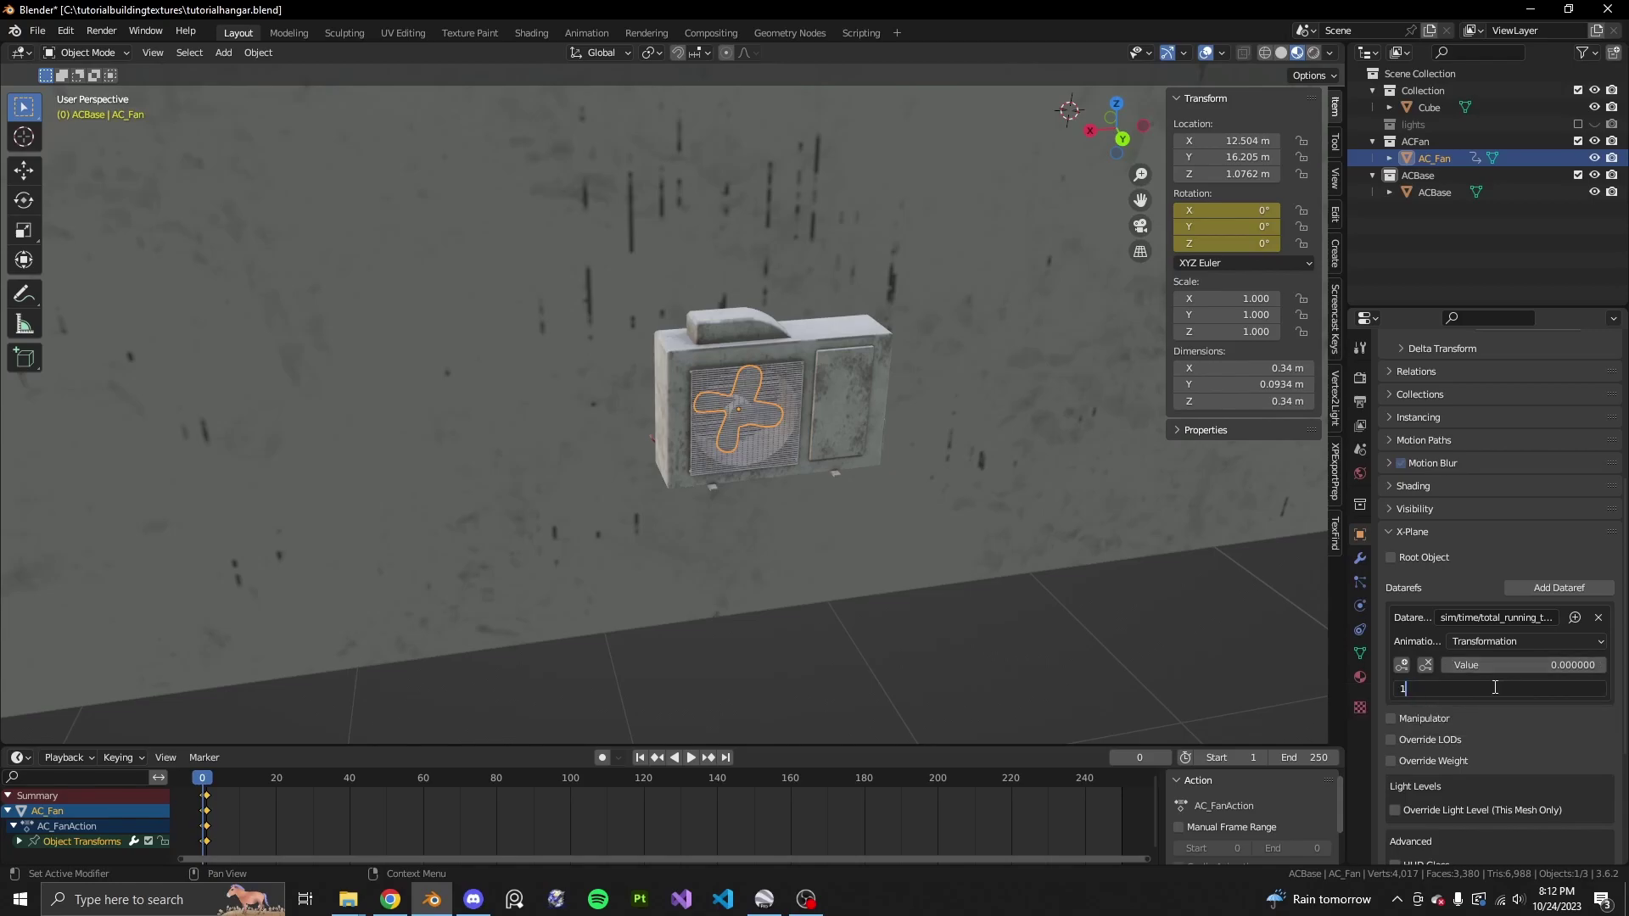
key("Return")
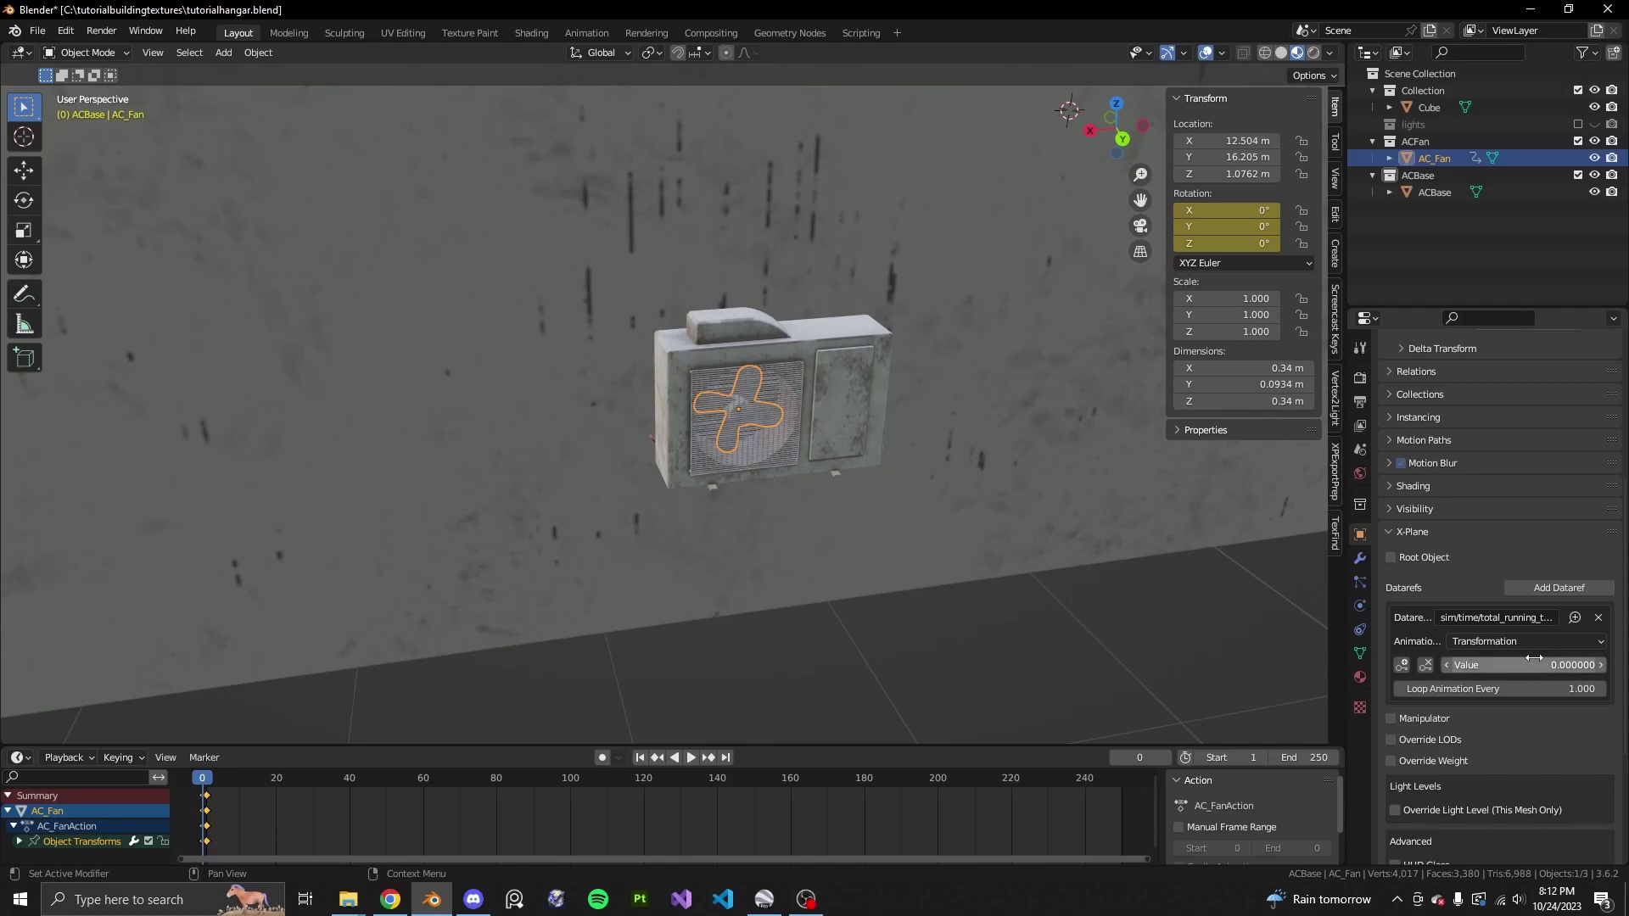
Step: Keep the dataref value at 0 and add a dataref keyframe for it at frame 0
left_click(1499, 666)
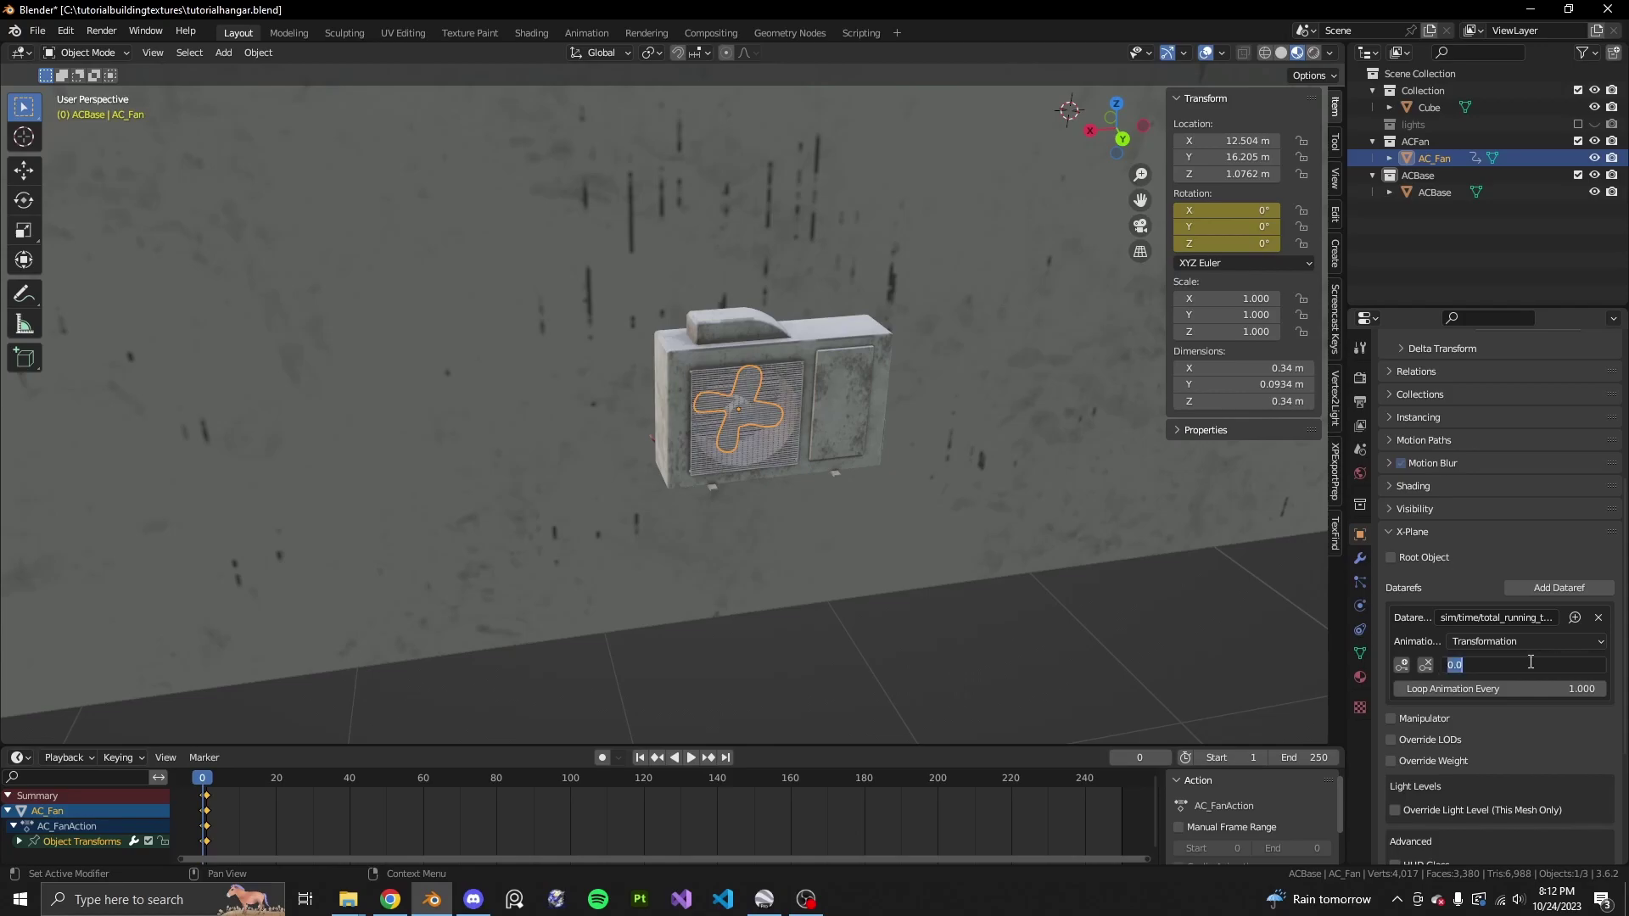
left_click(1426, 653)
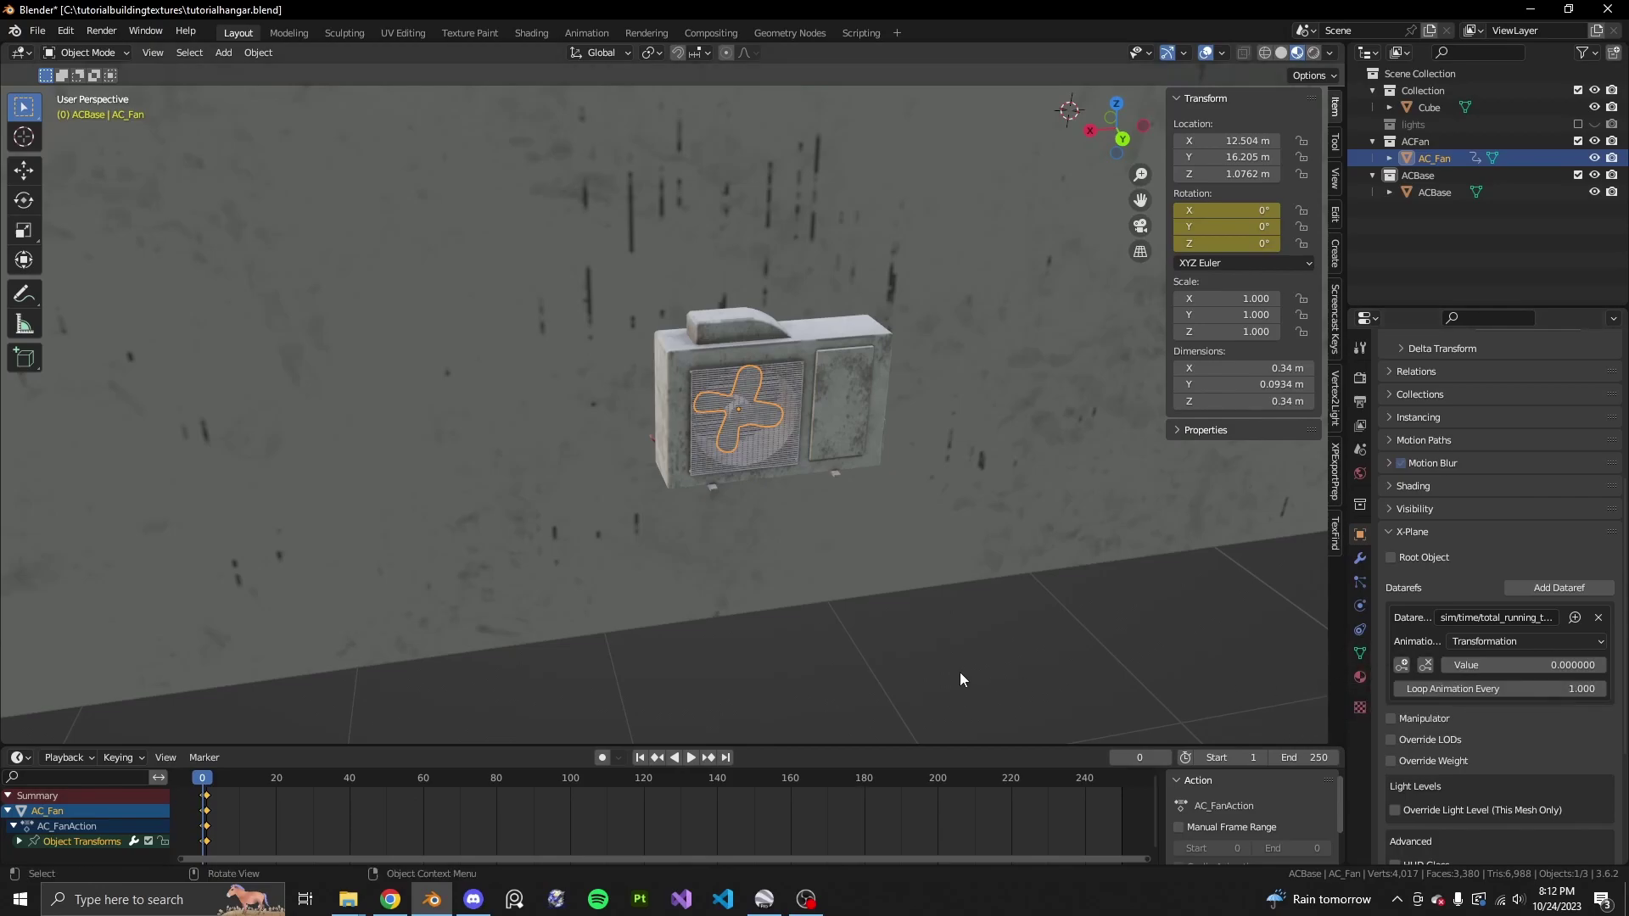
left_click(1502, 662)
left_click(1418, 648)
left_click(1402, 665)
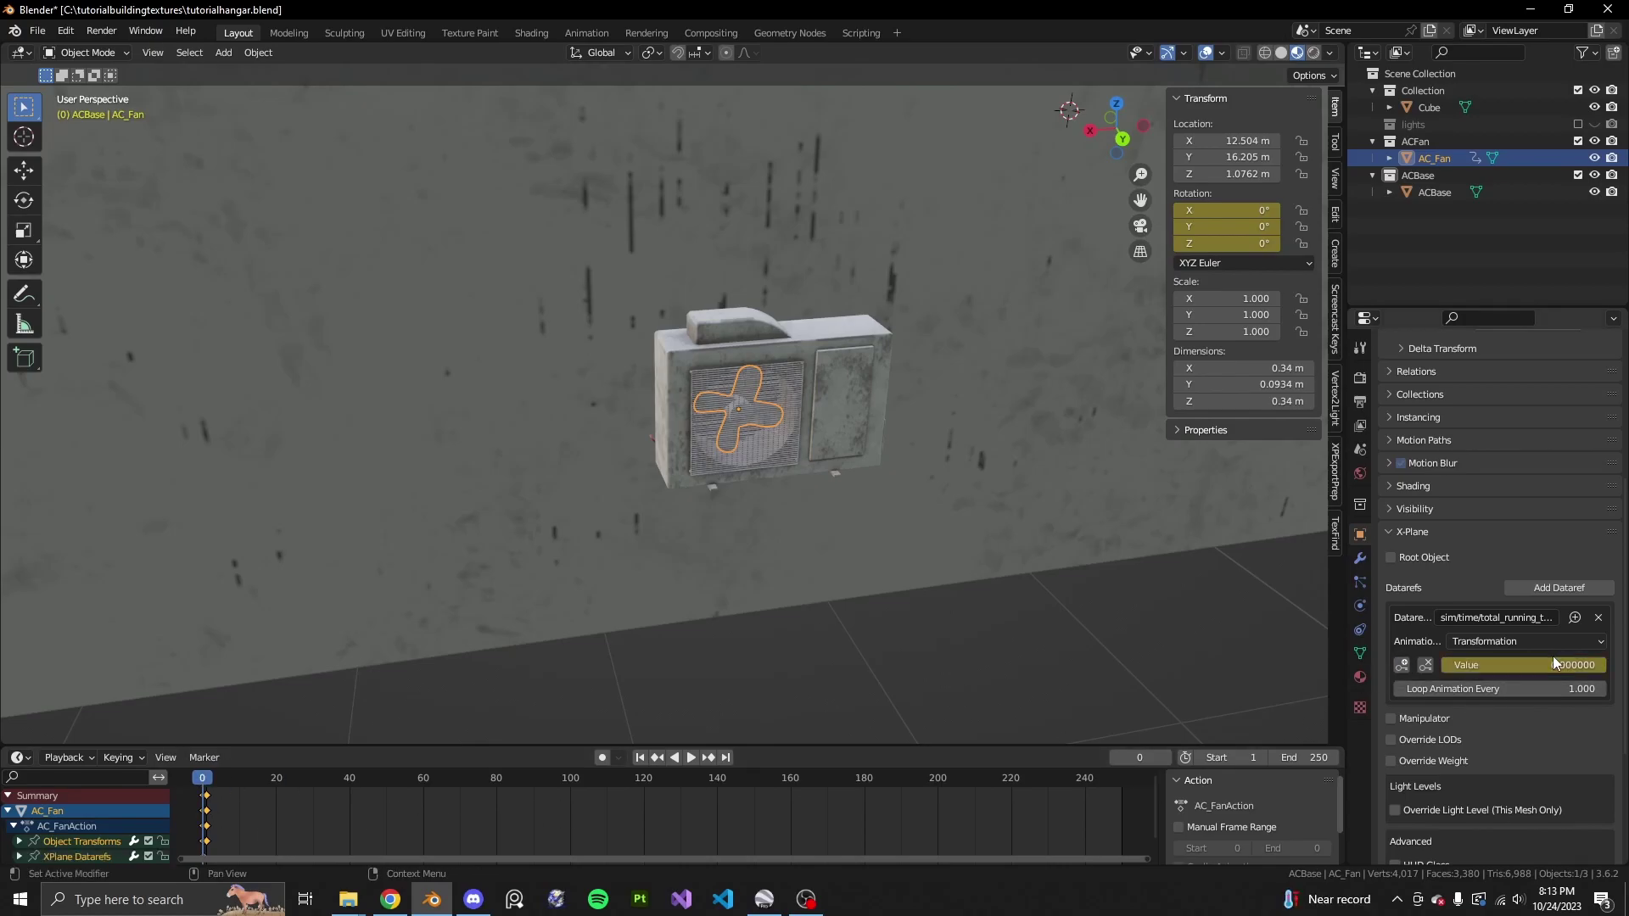
Step: At frame 1, set the dataref value to 0.1 and add a dataref keyframe
left_click(205, 778)
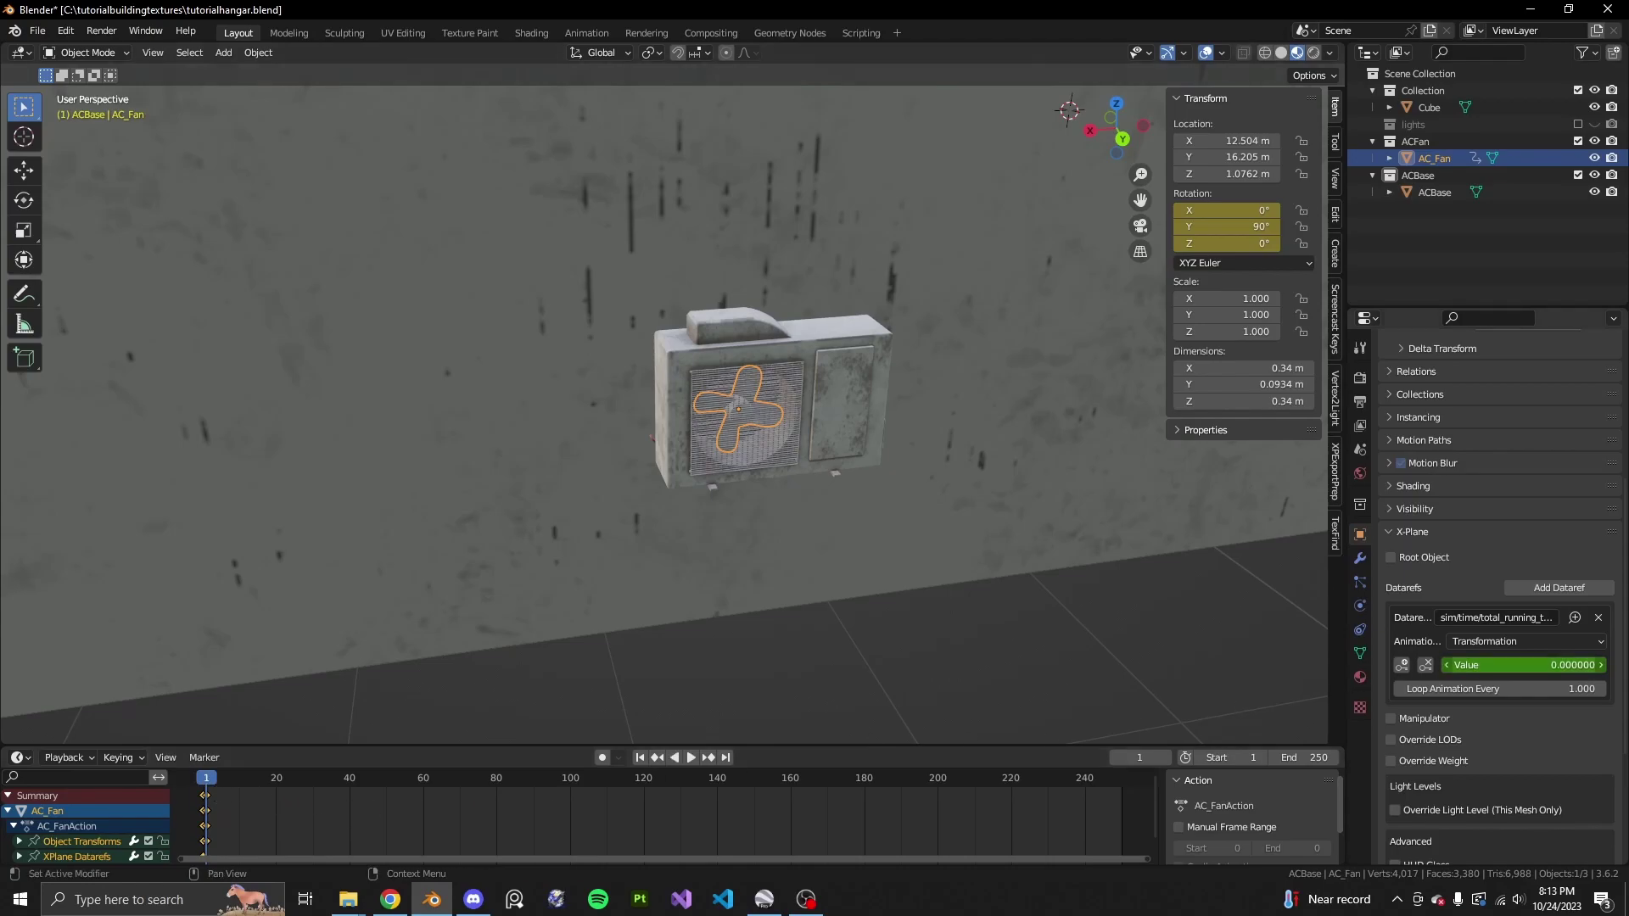
left_click(1518, 665)
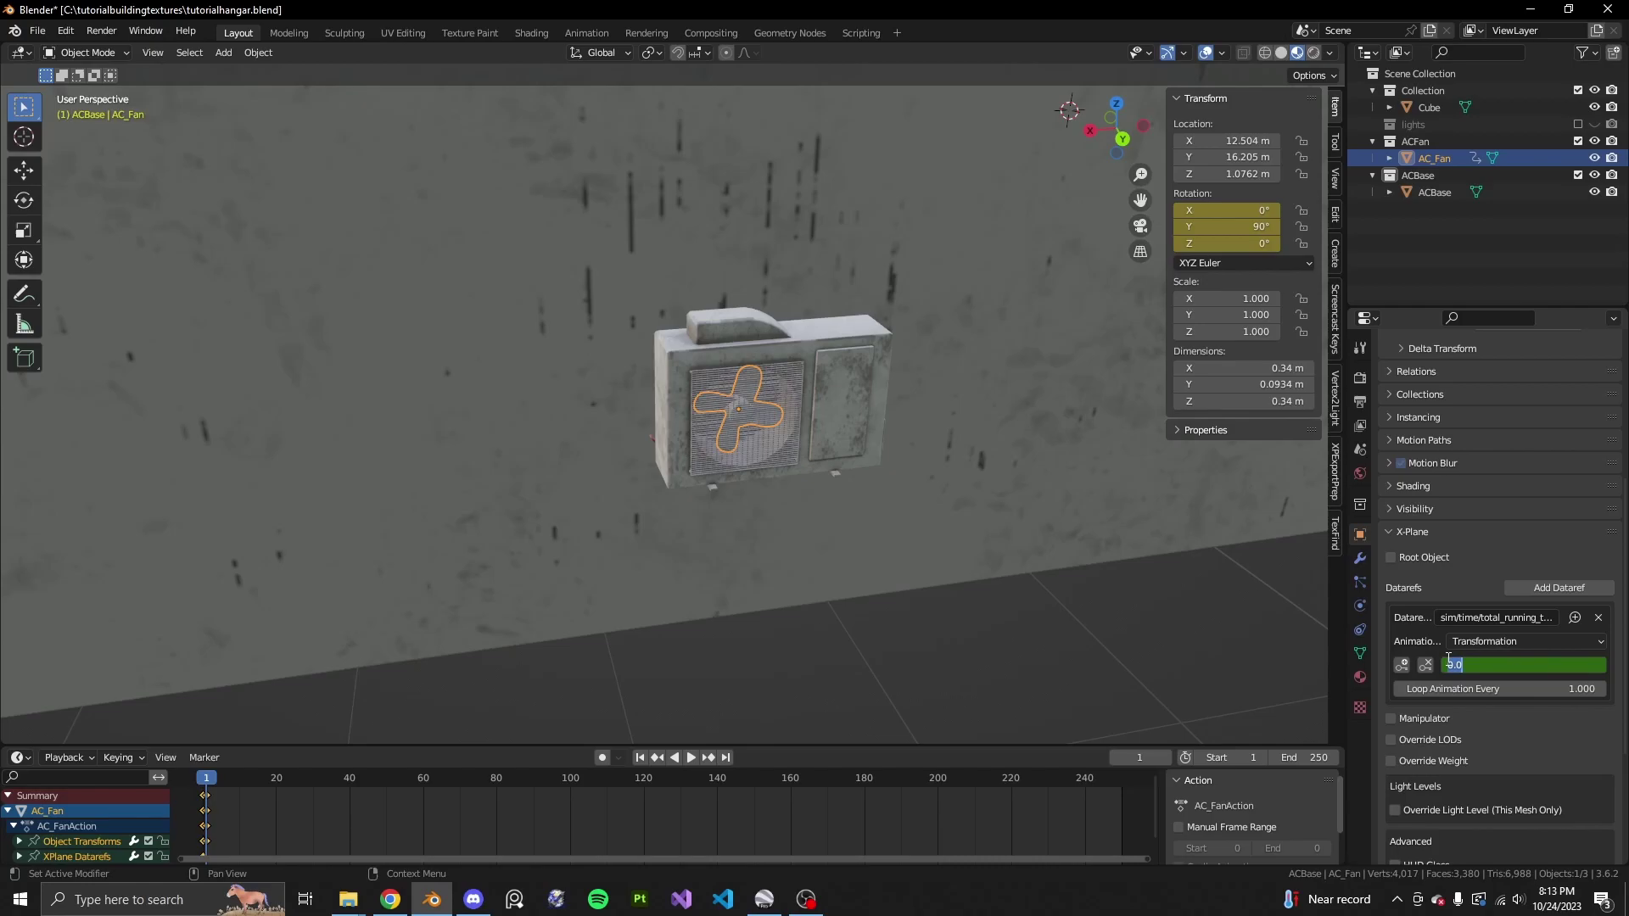
key("BackSpace")
type("0.1")
key("Return")
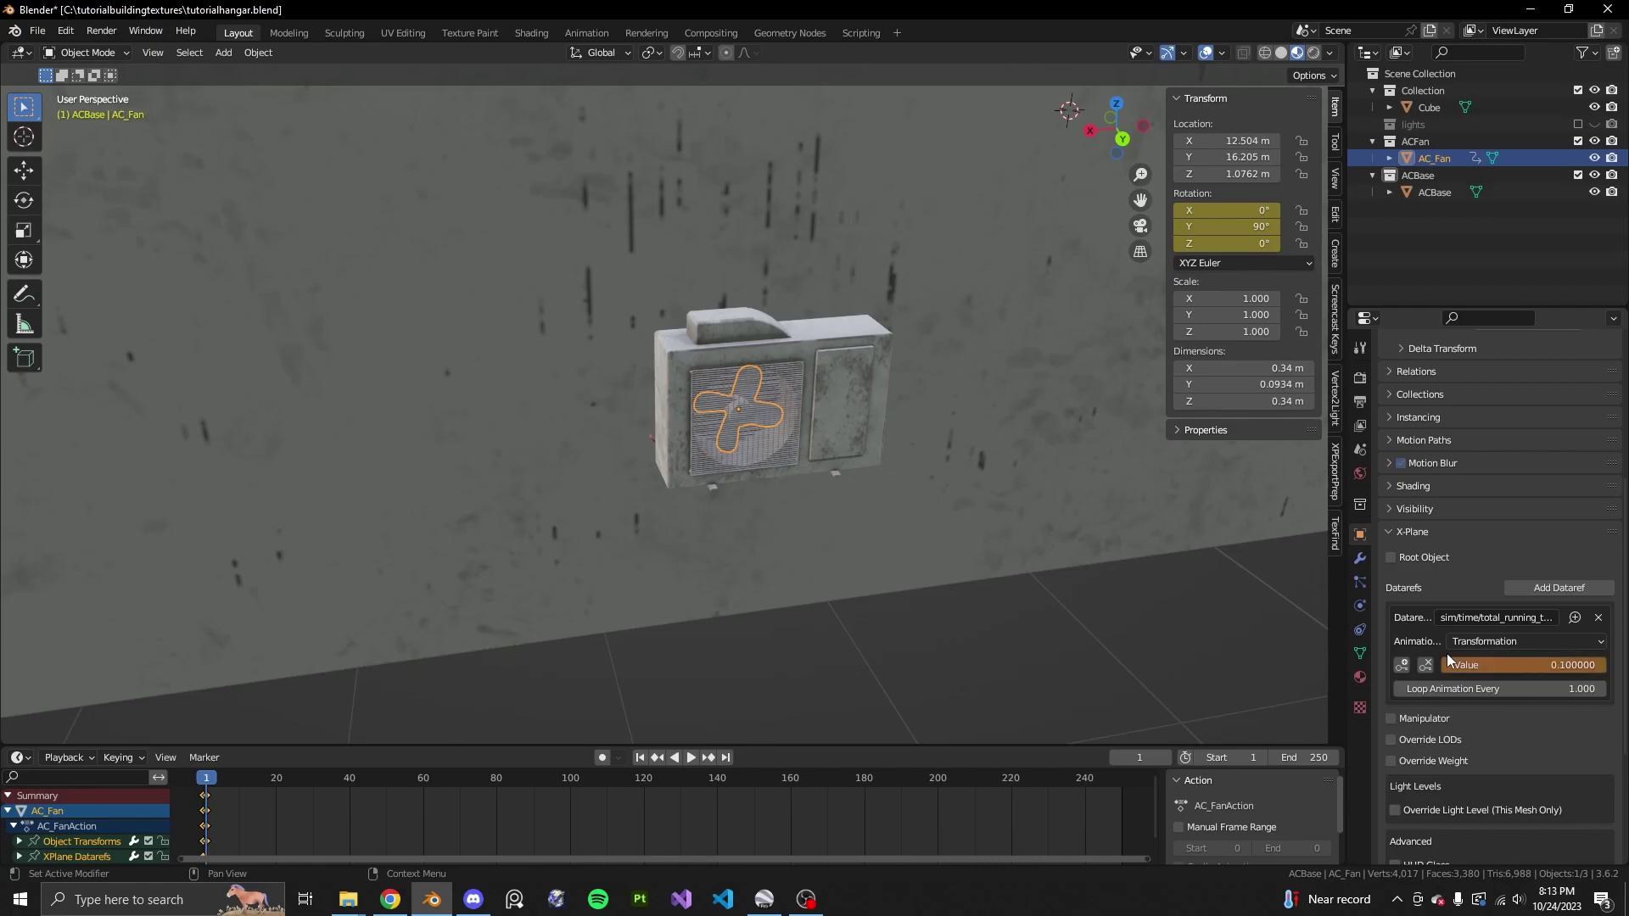
left_click(1402, 666)
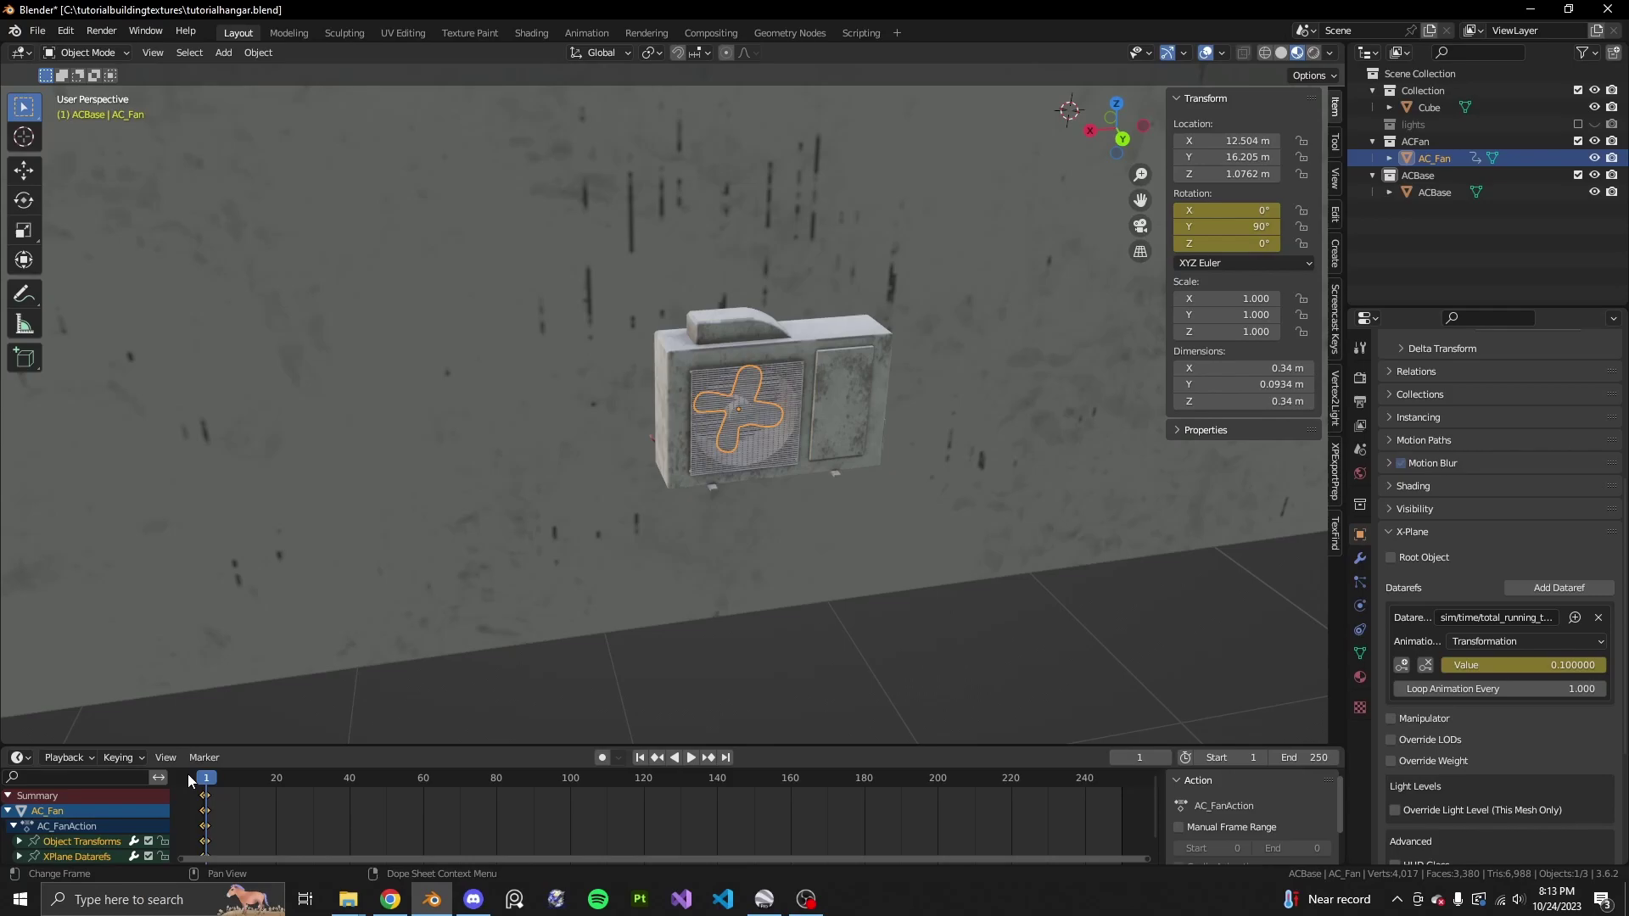
Step: Check the fan's animation between frames 0 and 1 on the AC unit
left_click_drag(203, 777, 202, 777)
key("space")
left_click(205, 781)
scroll(747, 654, "up", 2)
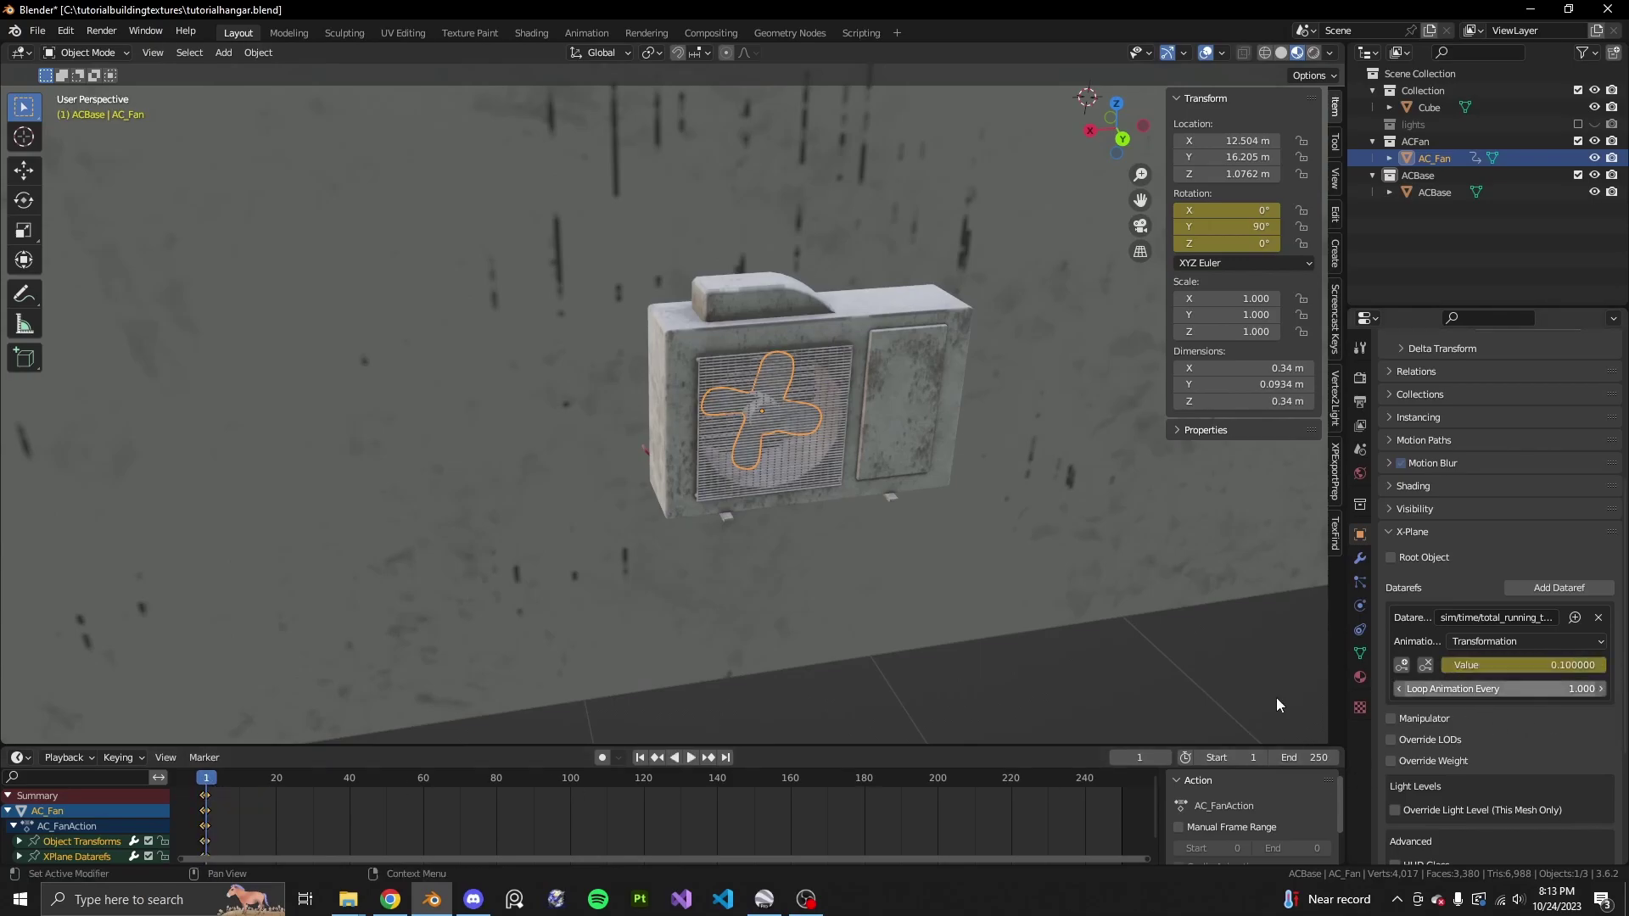
scroll(834, 575, "down", 2)
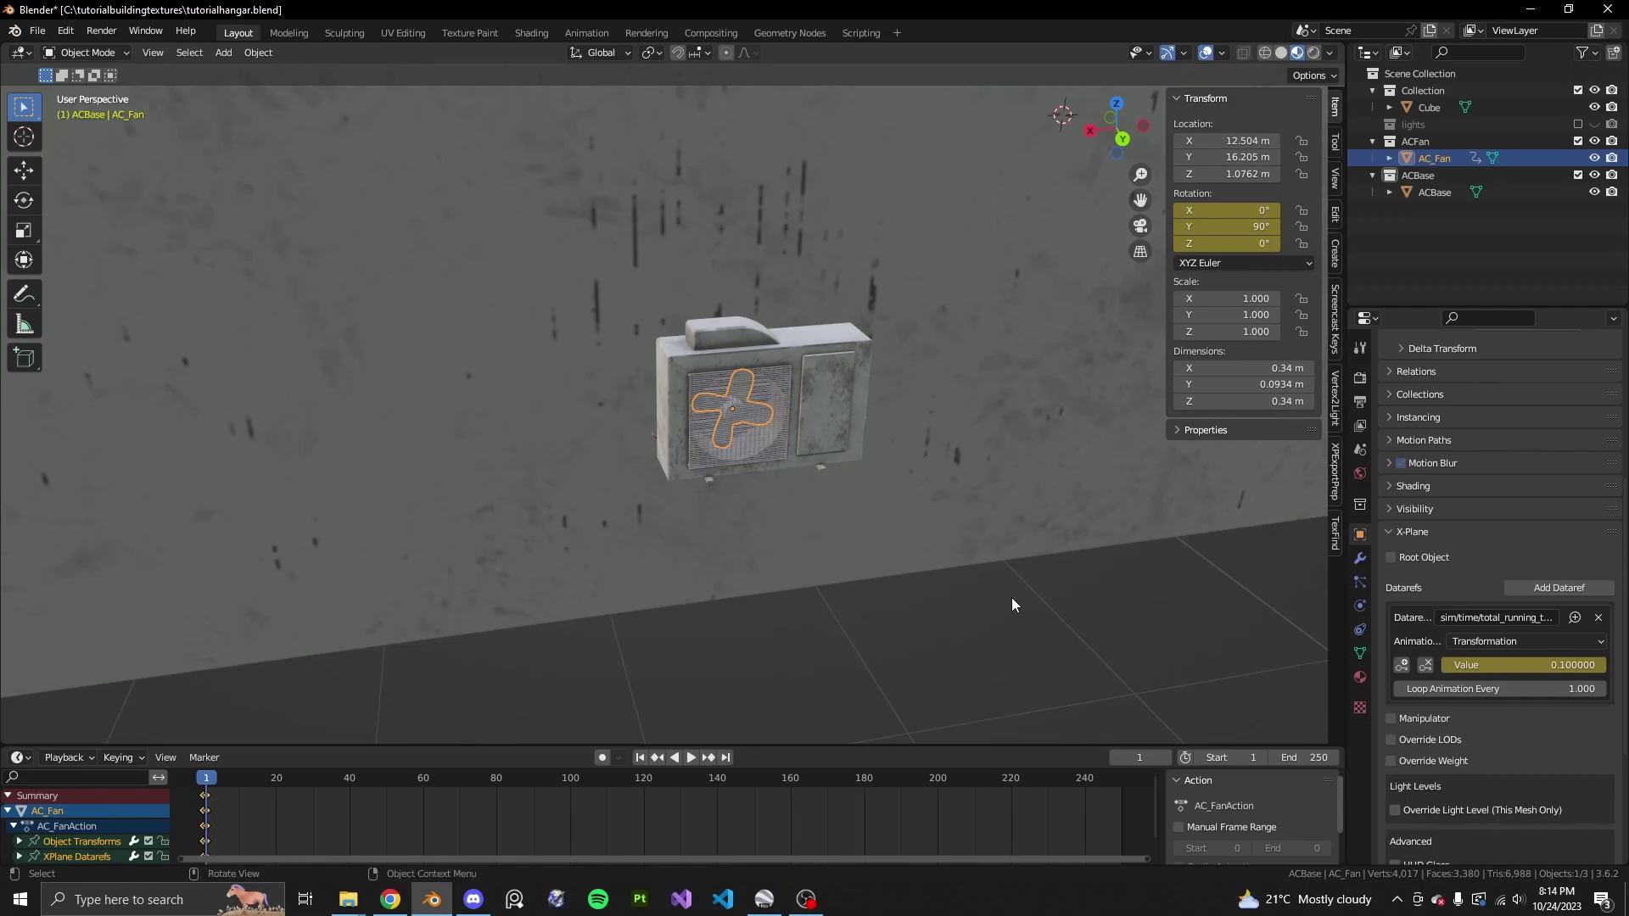
Step: Bring the whole hangar into view and save tutorialhangar.blend
scroll(1011, 597, "down", 7)
middle_click_drag(1012, 598, 924, 620)
scroll(974, 609, "down", 3)
key("ctrl+s")
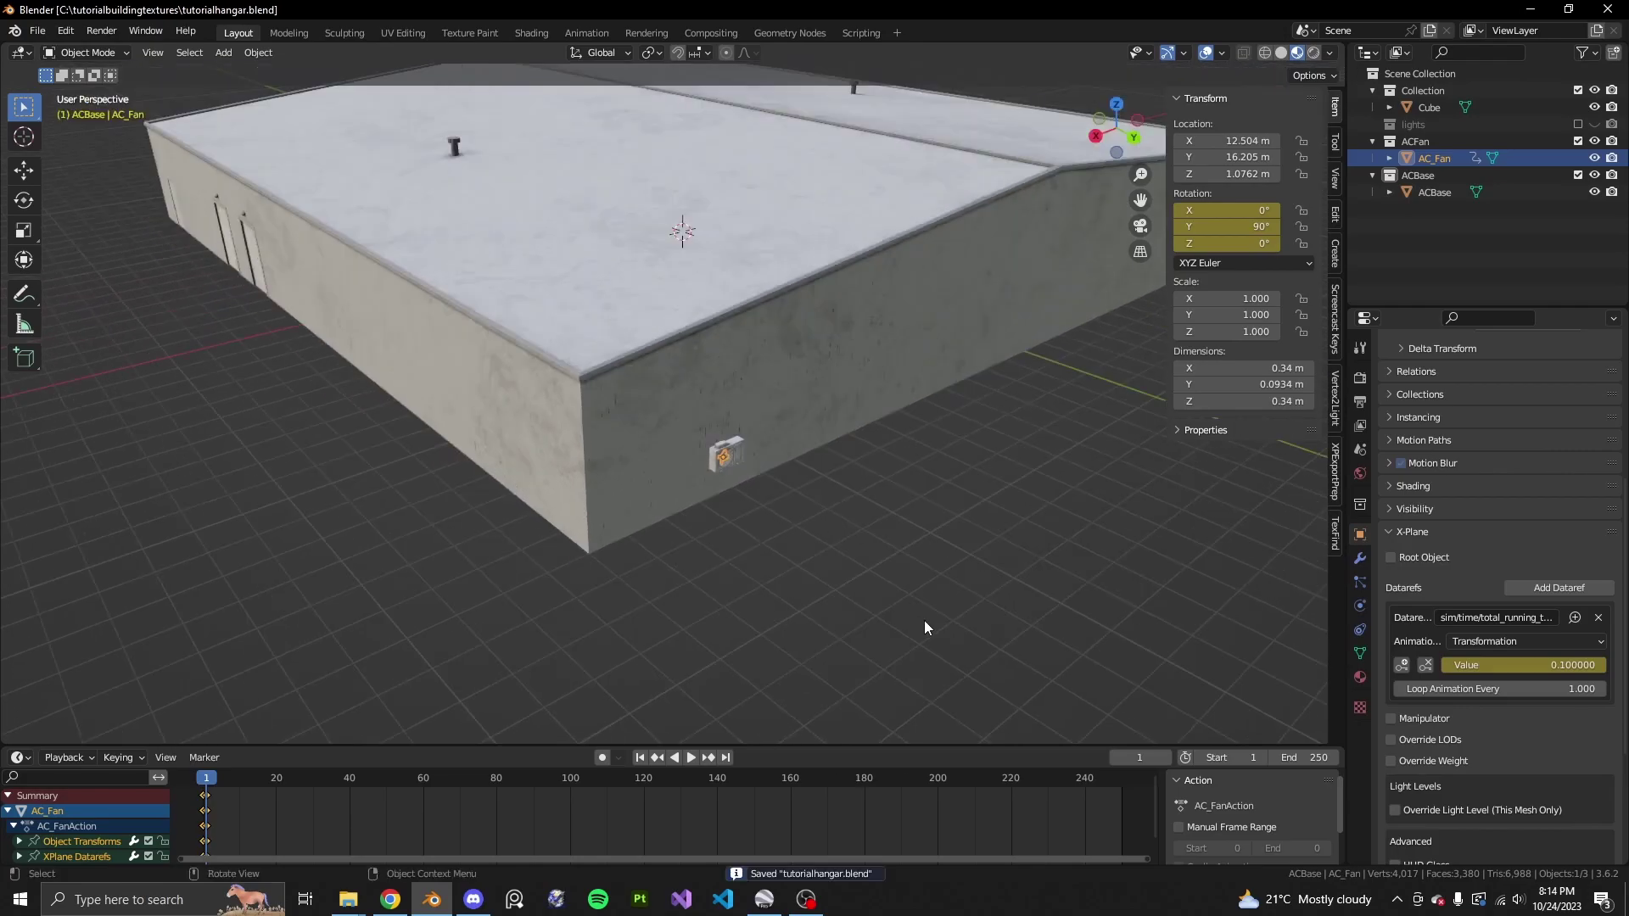
Step: Export the ACFan and ACBase root collections as OBJs from the scene's X-Plane settings
scroll(1443, 594, "up", 2)
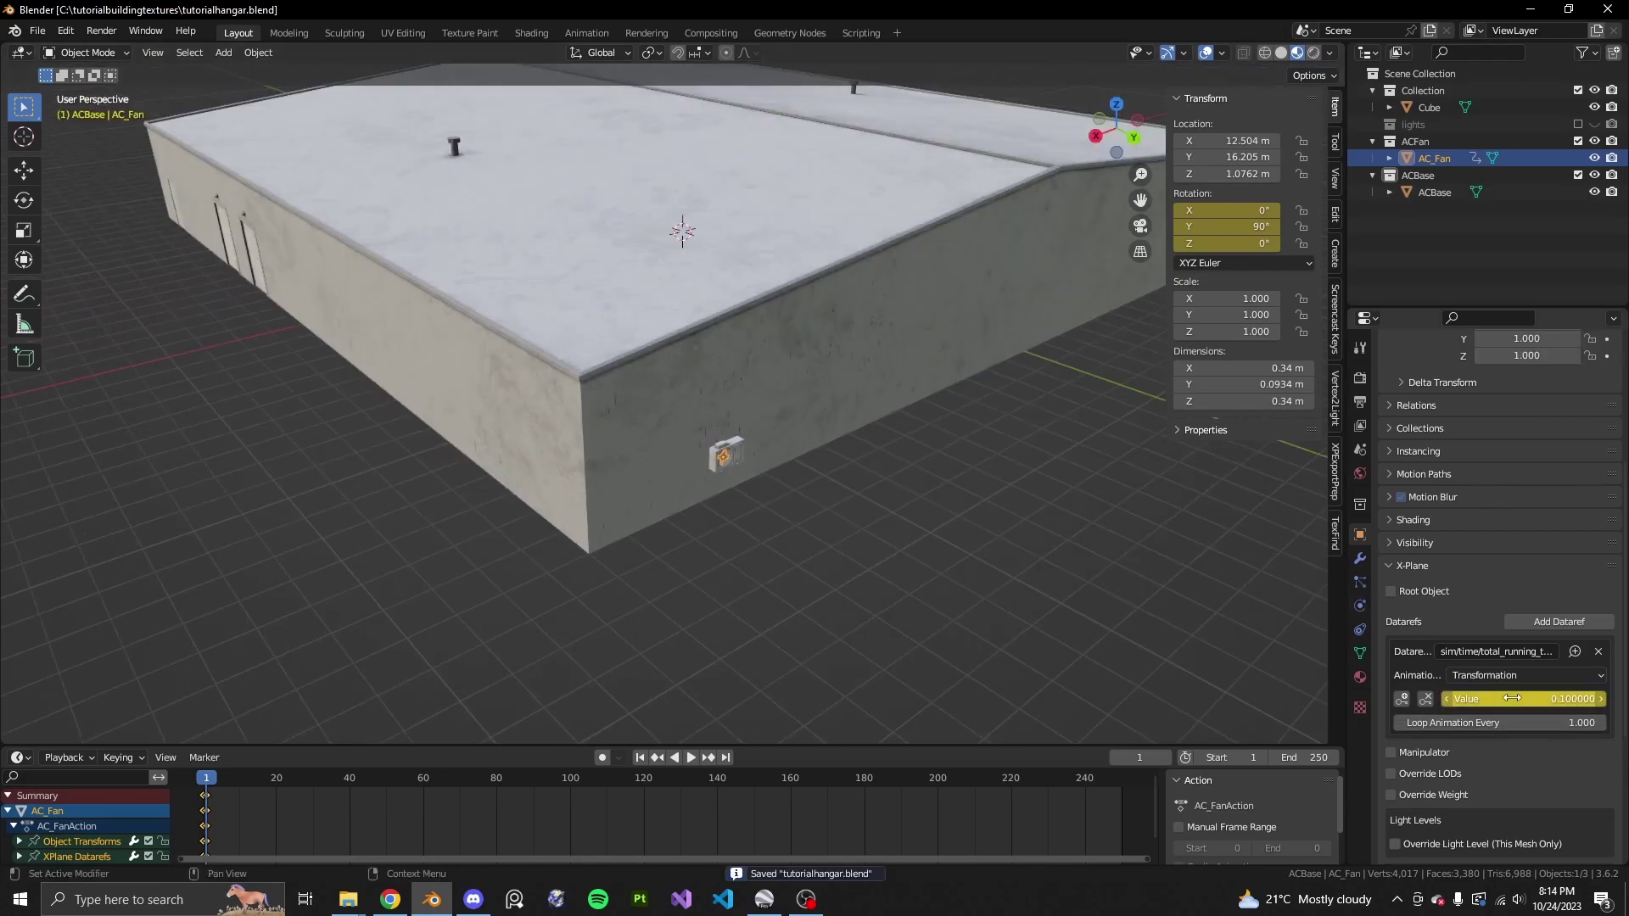
left_click(1360, 451)
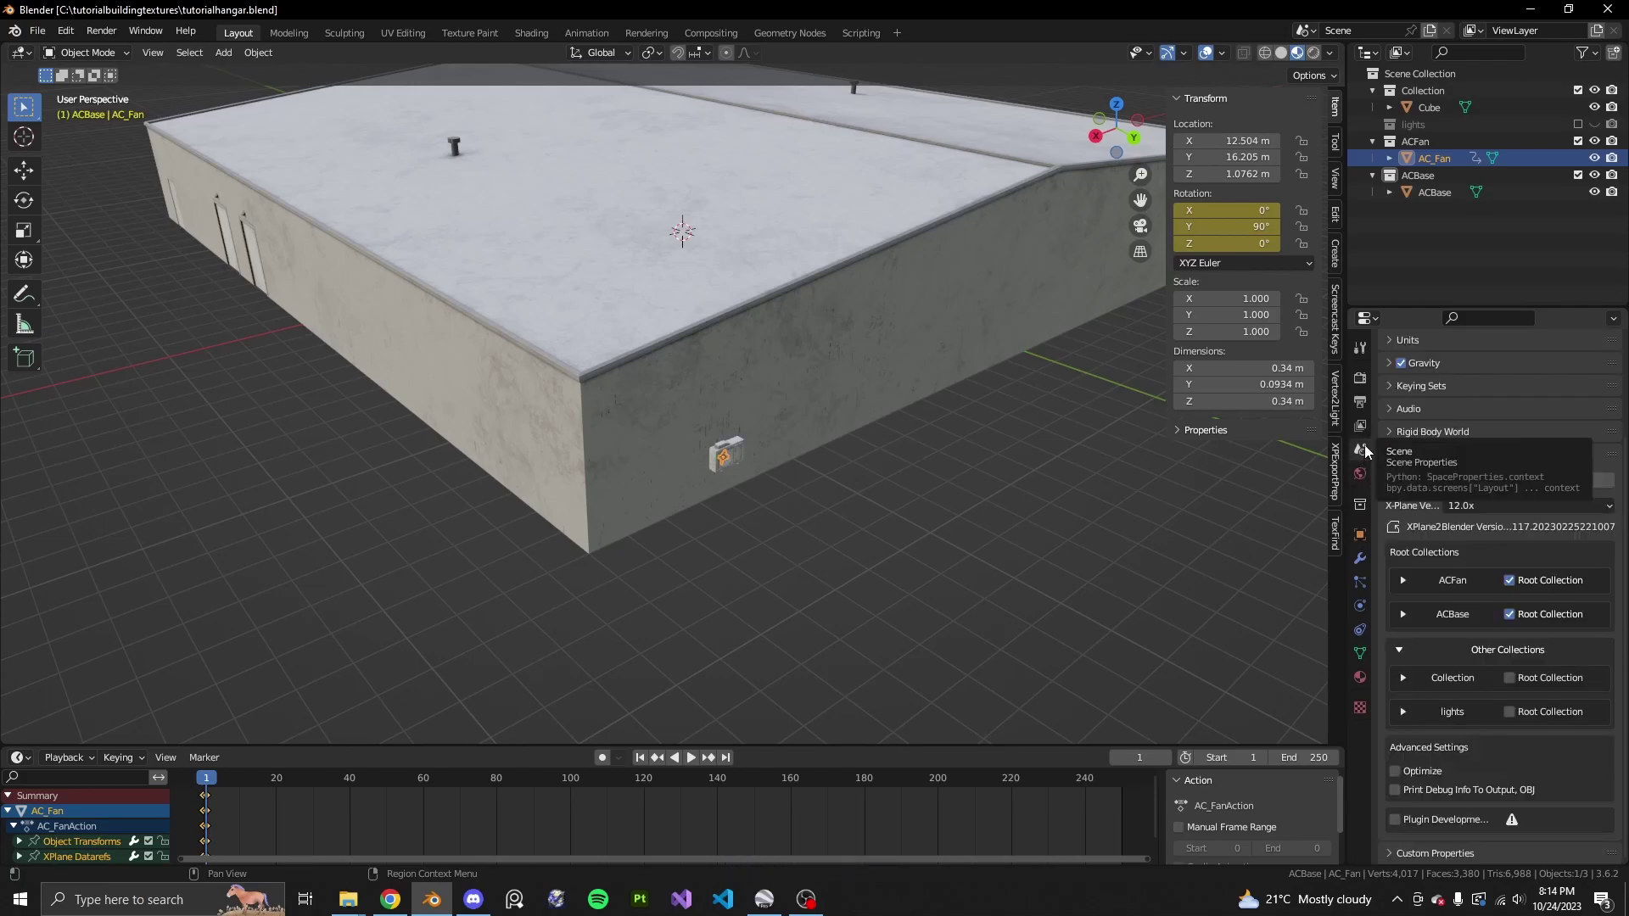
scroll(1381, 716, "up", 3)
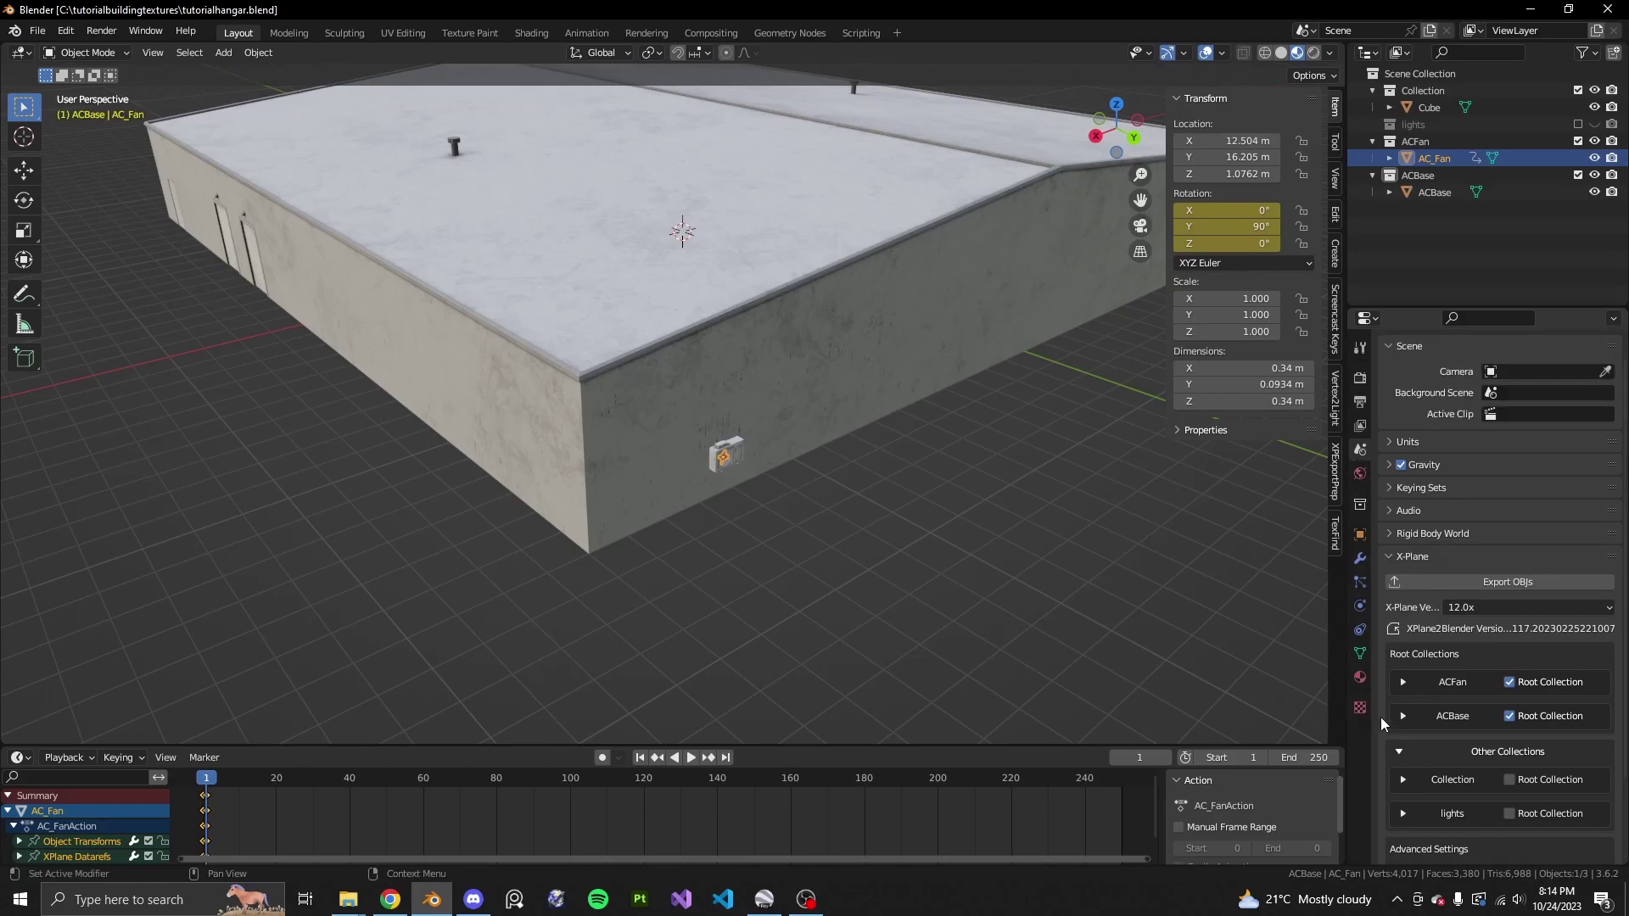
scroll(1381, 716, "down", 2)
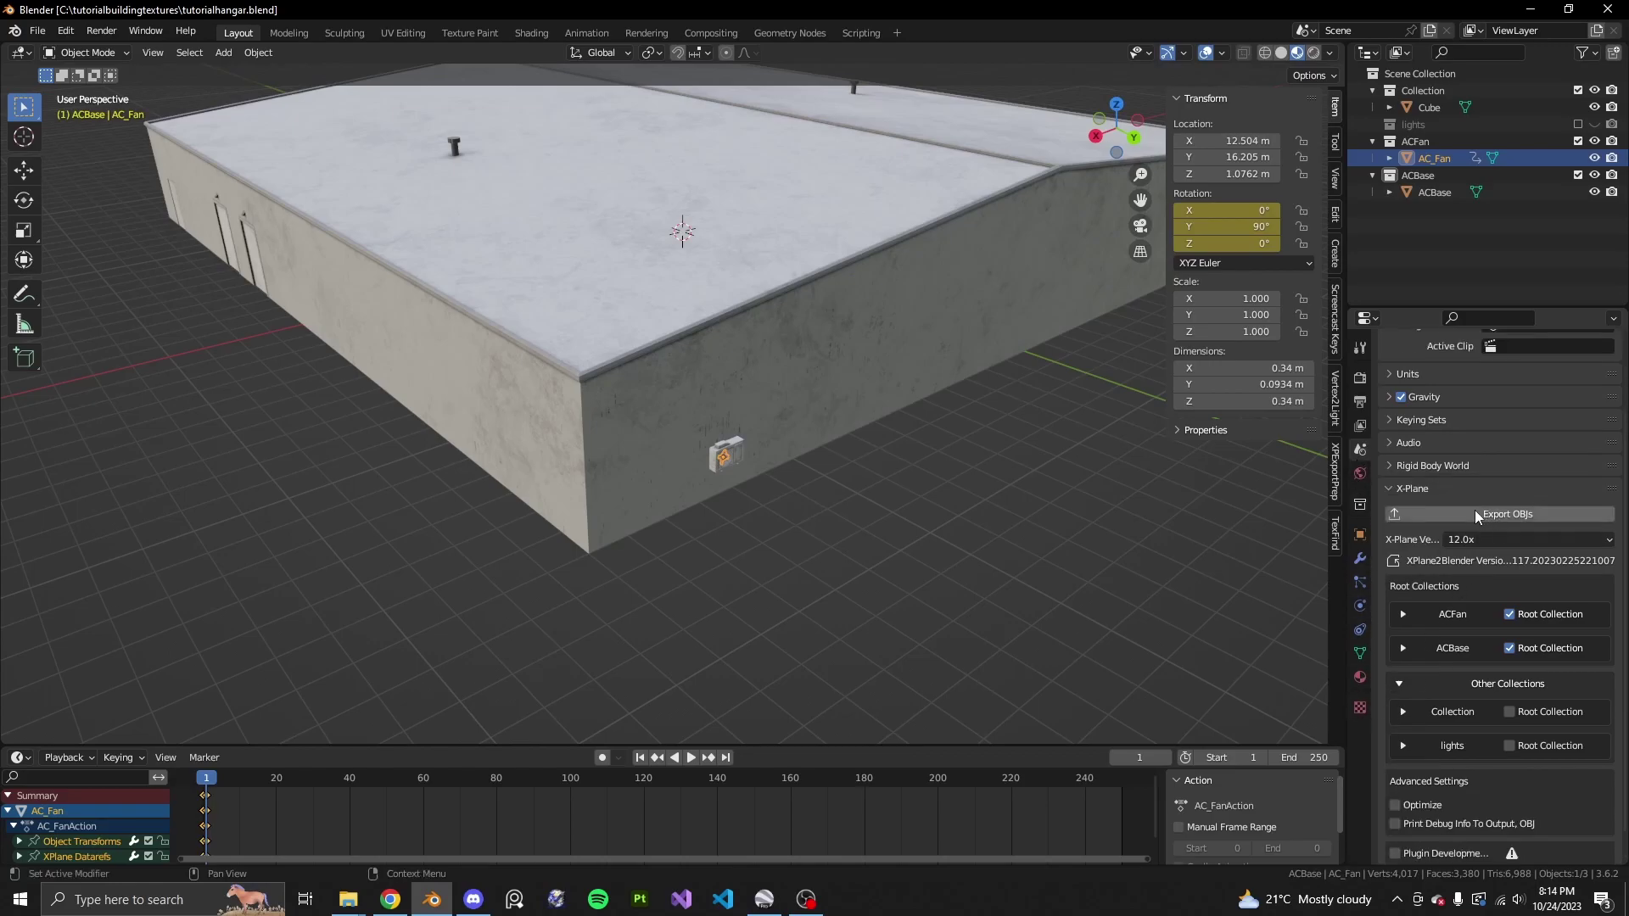
left_click(1502, 511)
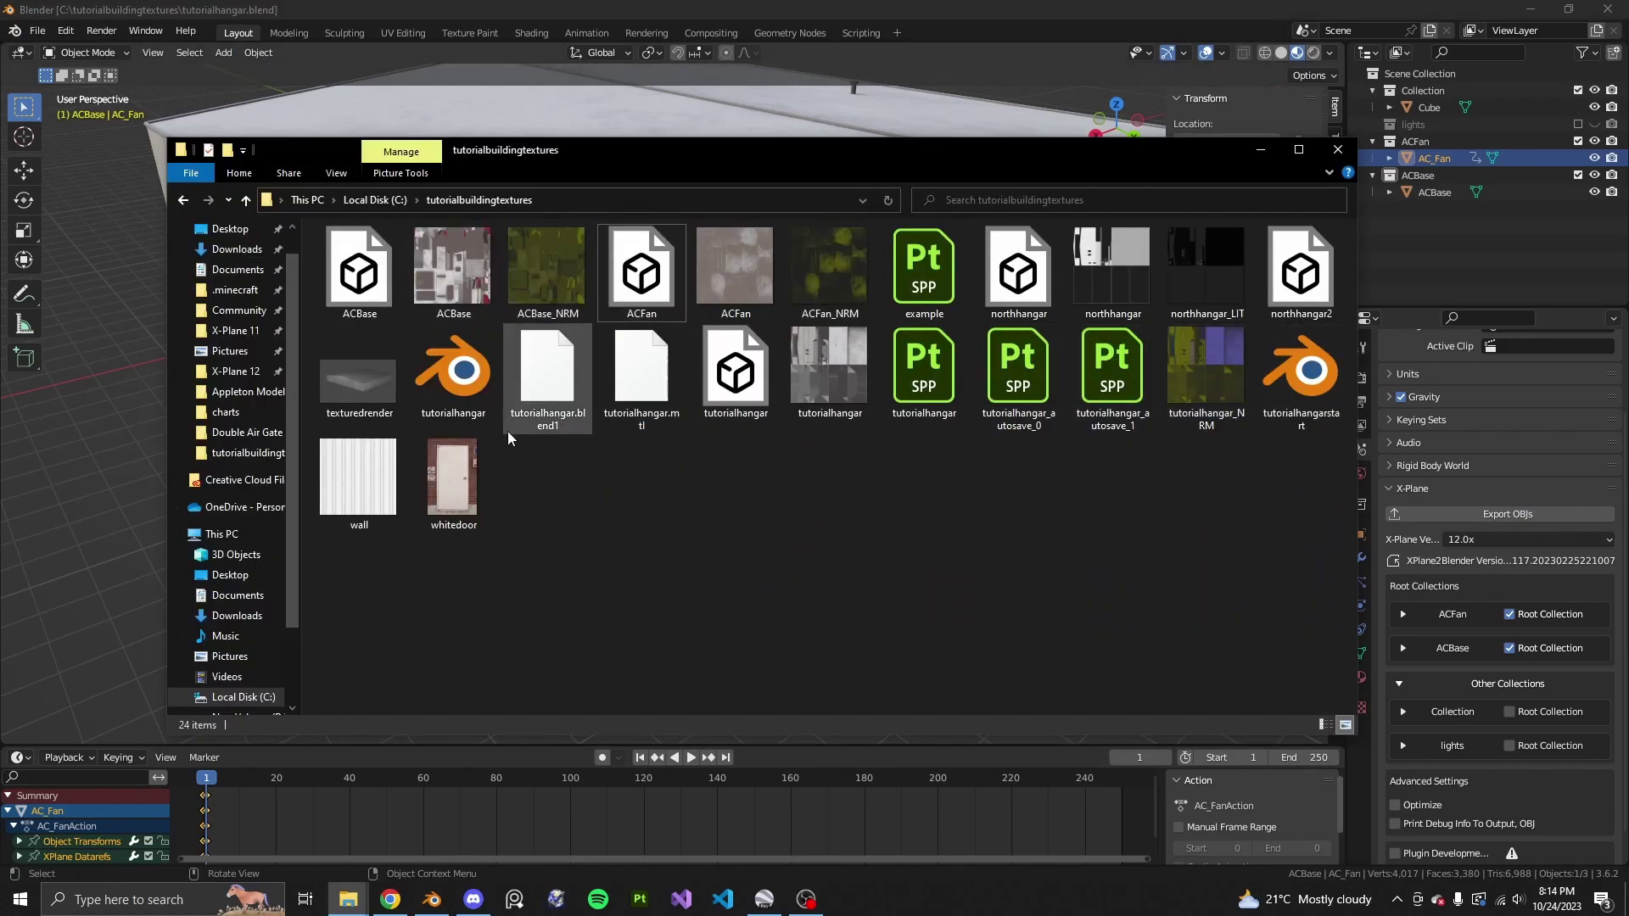
Step: In File Explorer's tutorialbuildingtextures folder, highlight the ACBase and ACFan objects with their textures and normal maps, and clear the selection
left_click(363, 276)
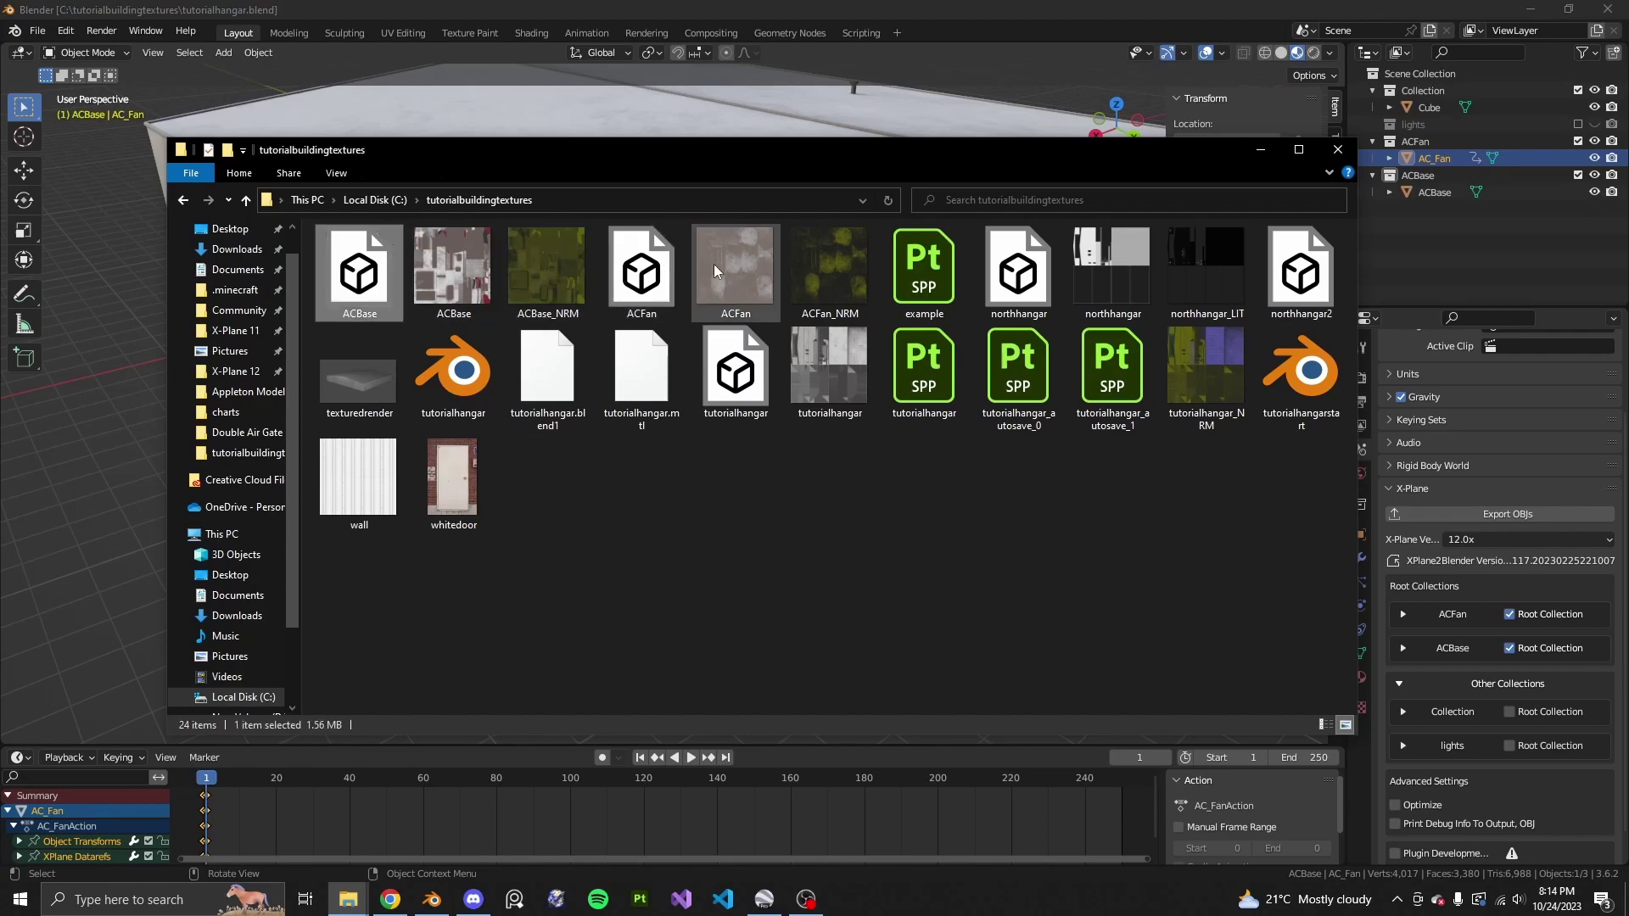
left_click(714, 269, "shift")
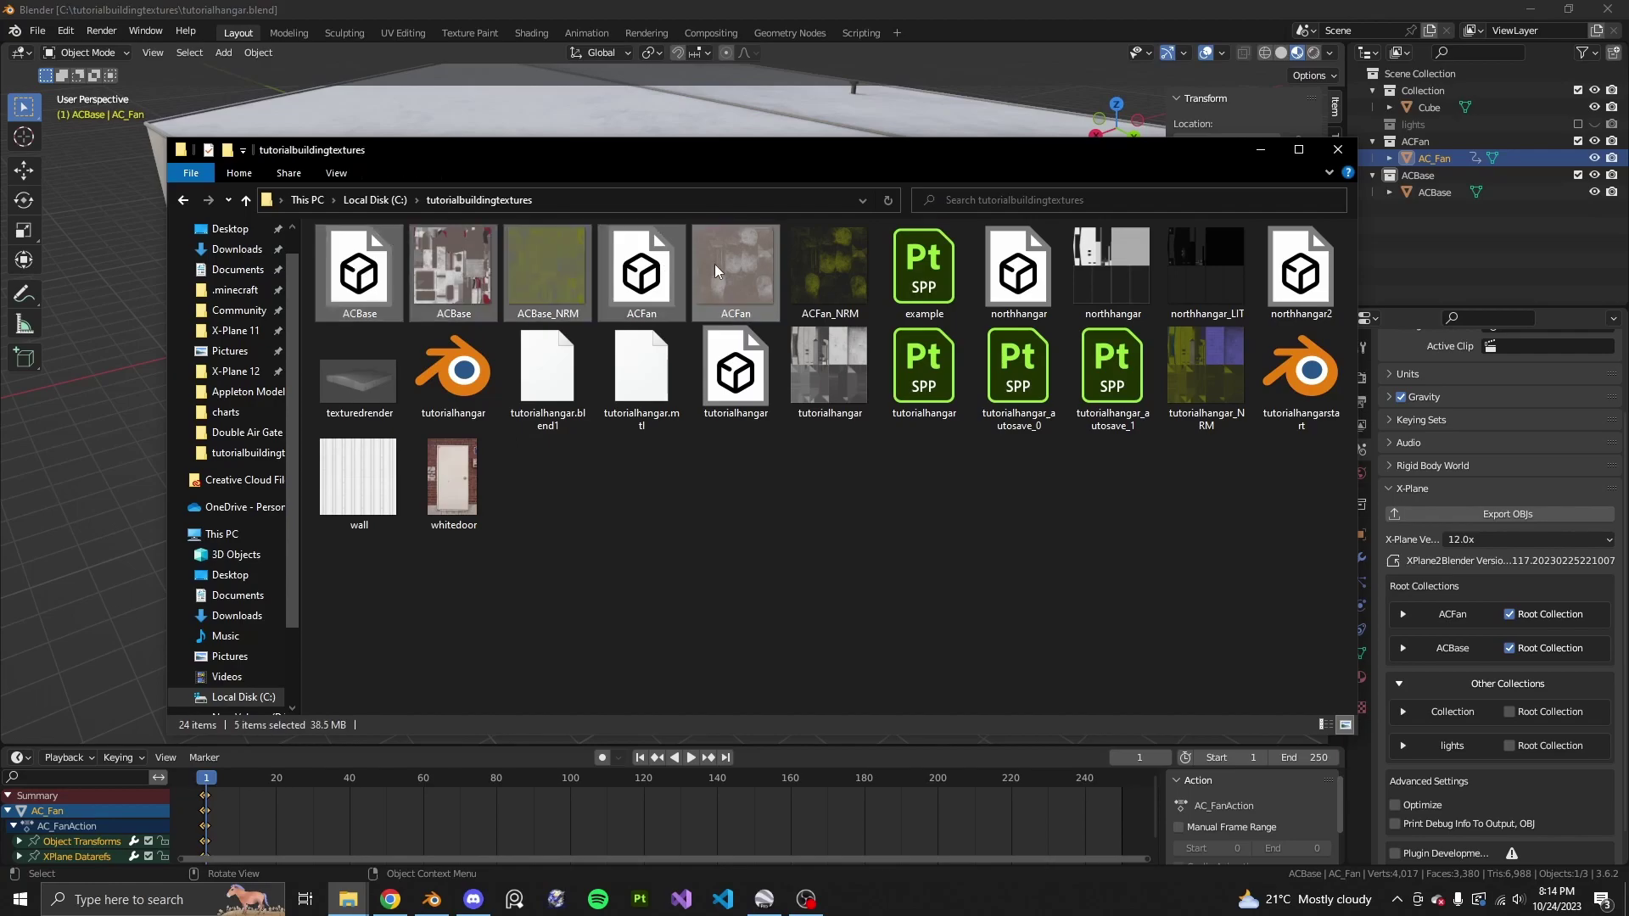
left_click(821, 258, "shift")
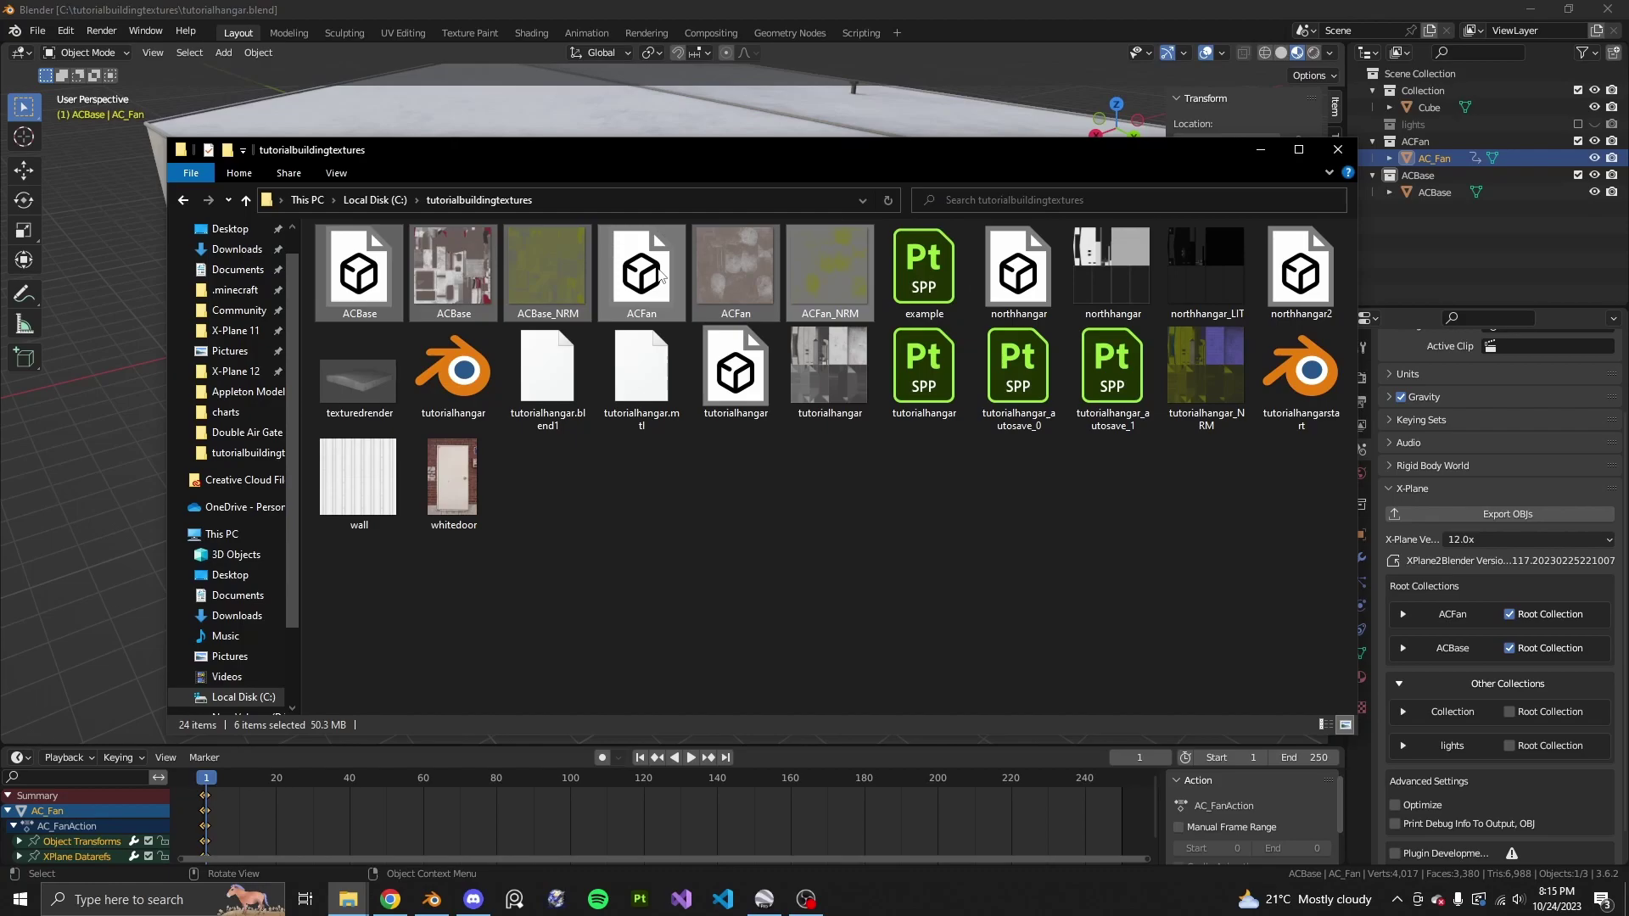
left_click(757, 492)
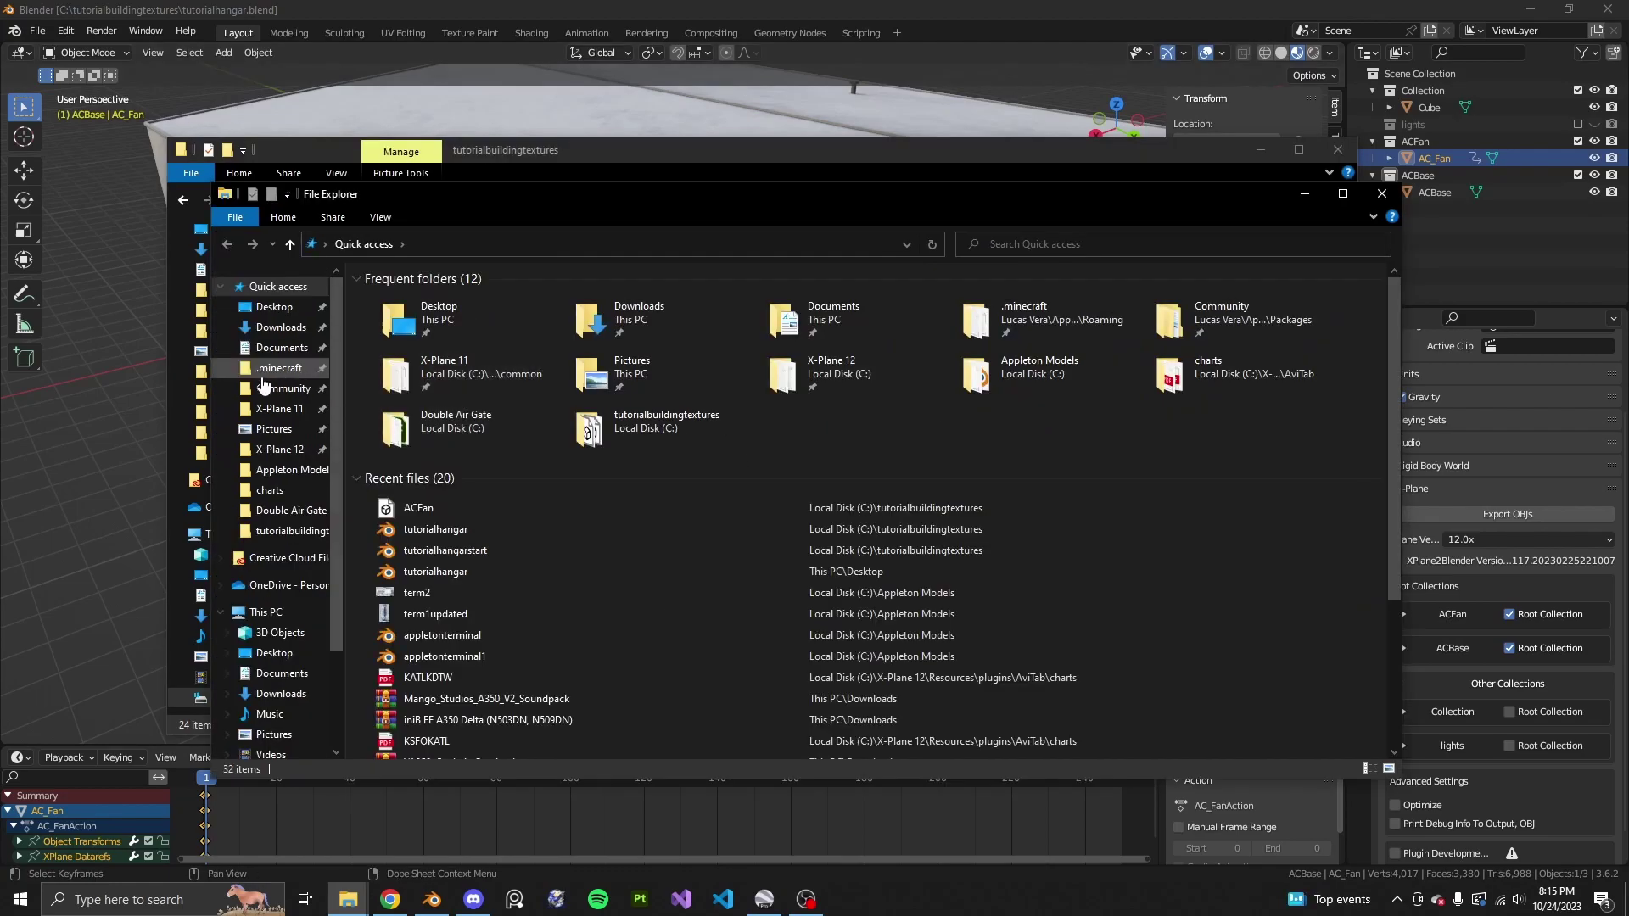
Step: Copy the six AC files into objects/tutorialbuilding of X-Plane 12's KJVL - Southern Wisconsin Rgnl custom scenery, replacing the existing files
left_click(280, 449)
double_click(416, 358)
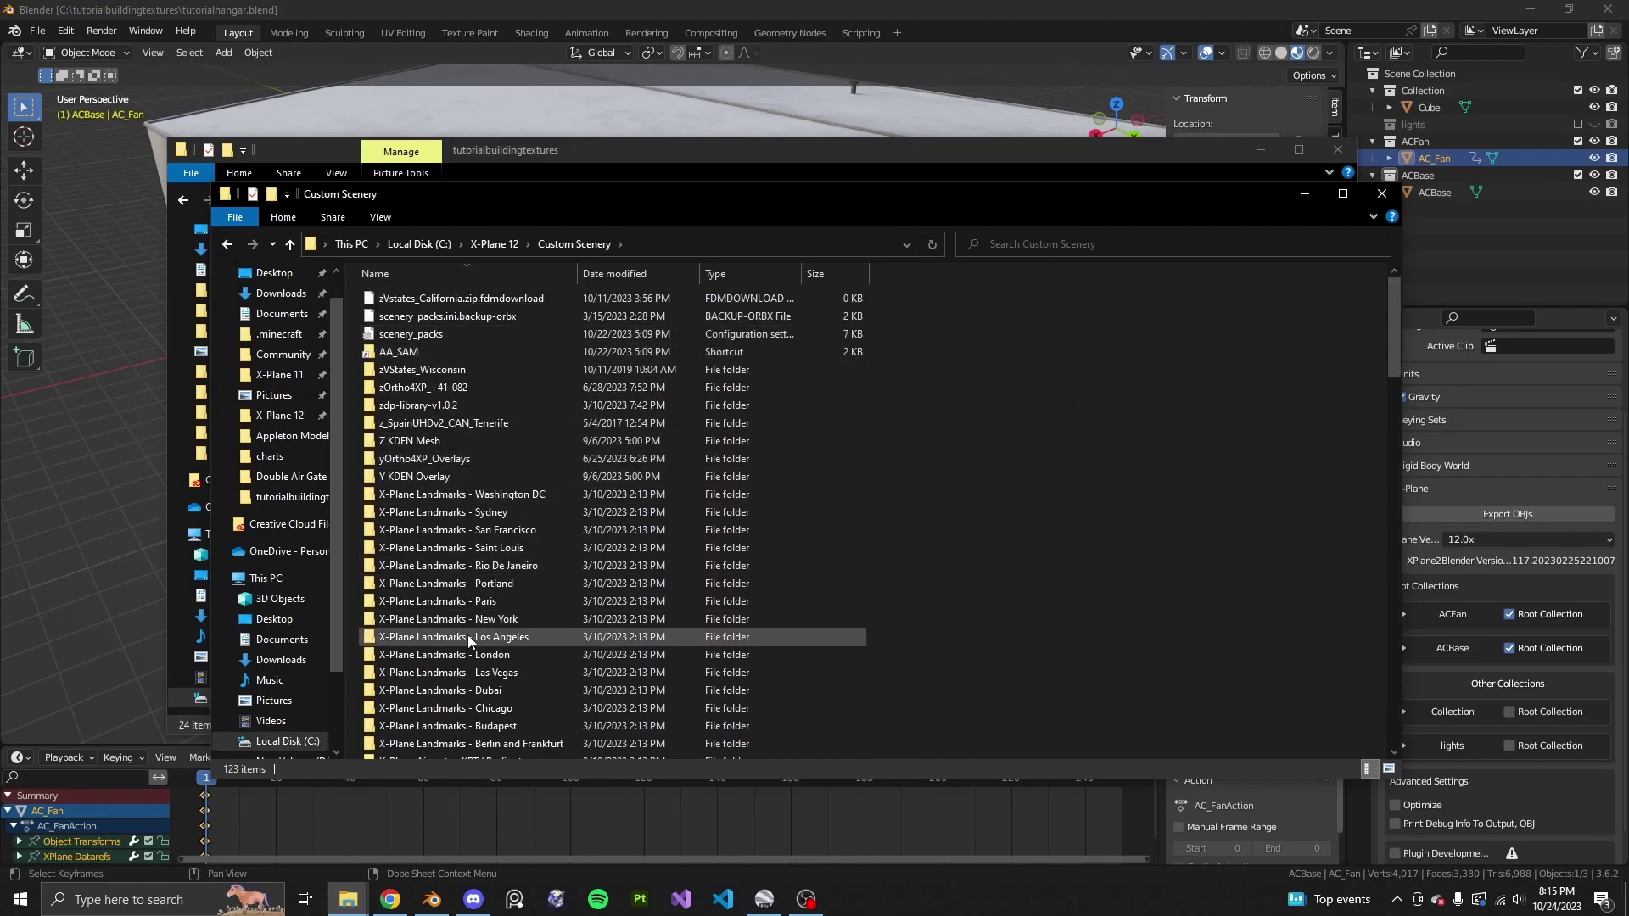
scroll(469, 637, "down", 8)
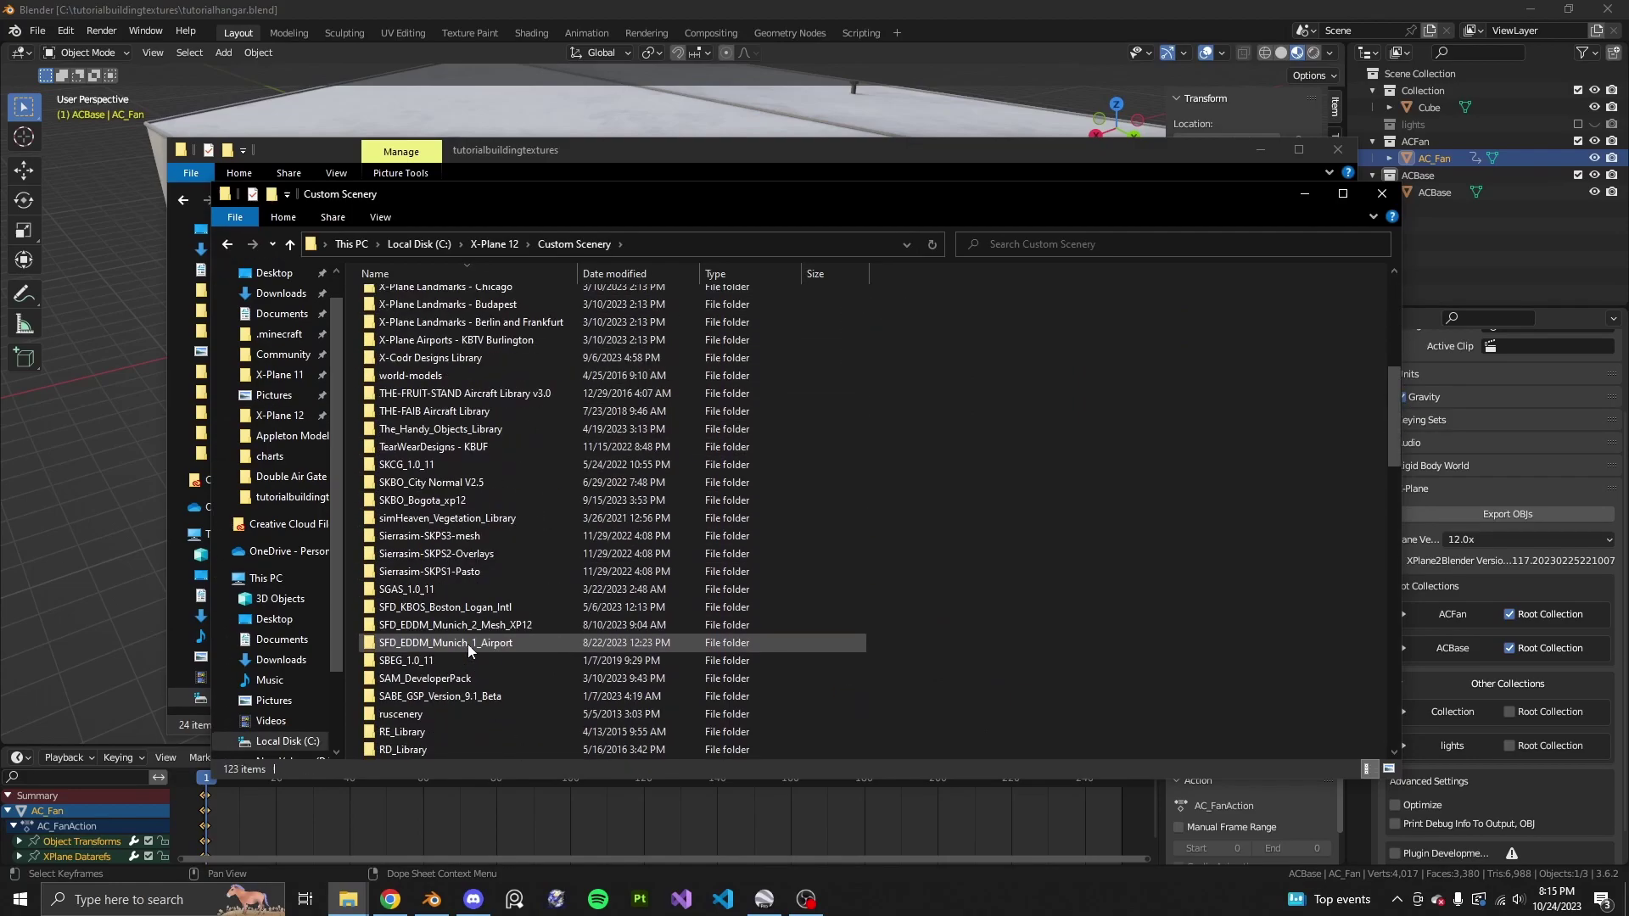
scroll(468, 647, "down", 2)
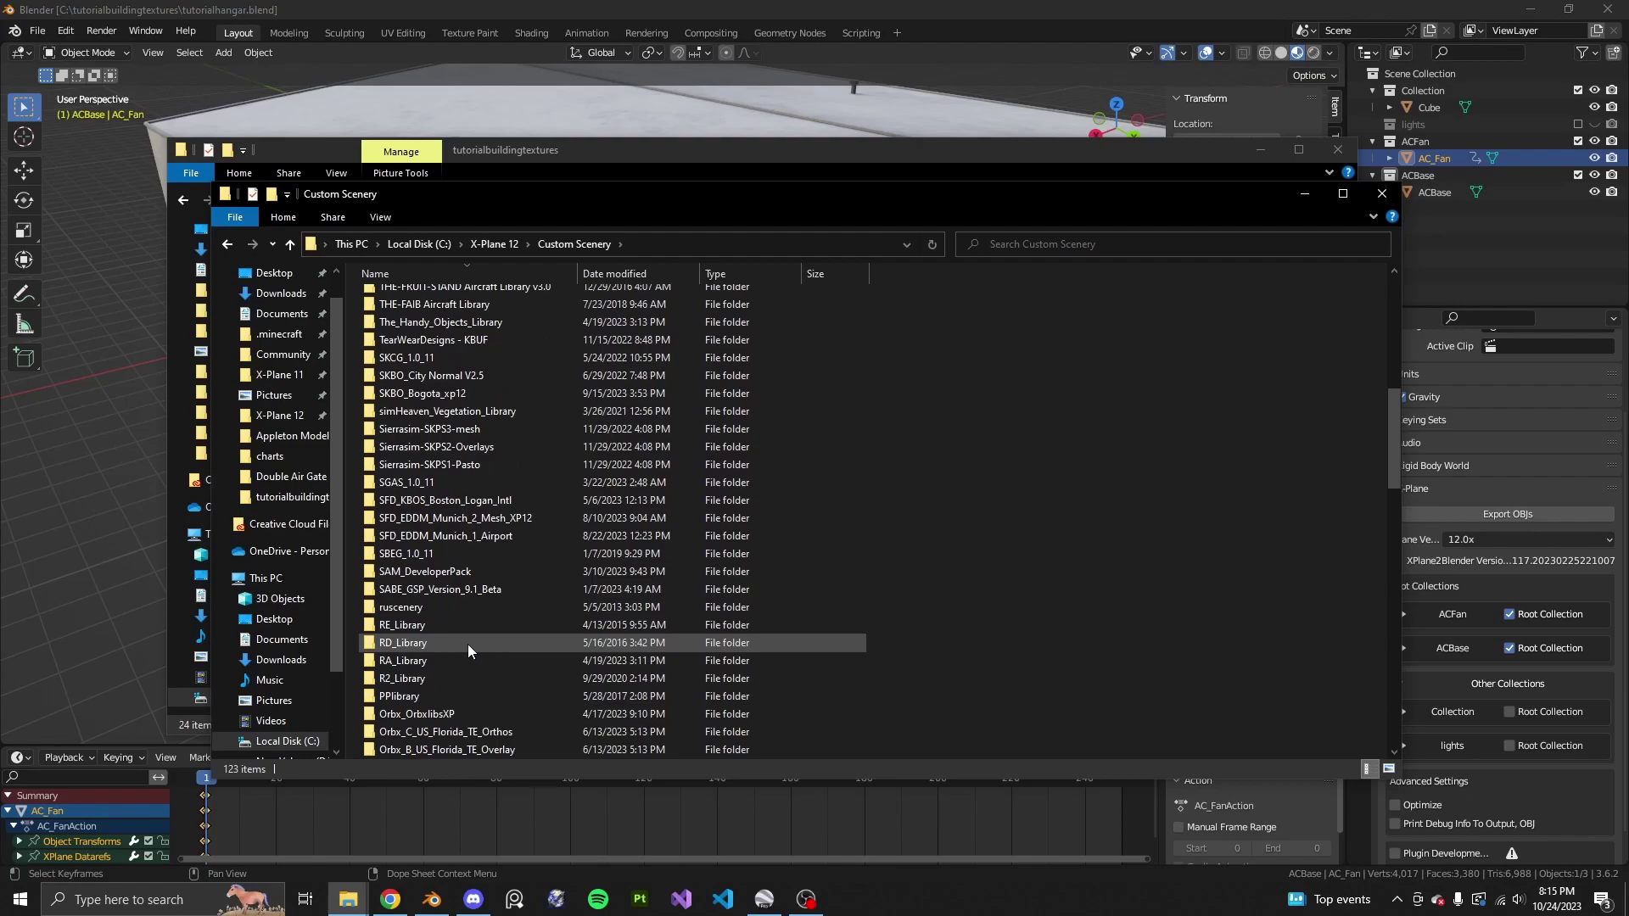
scroll(467, 644, "down", 8)
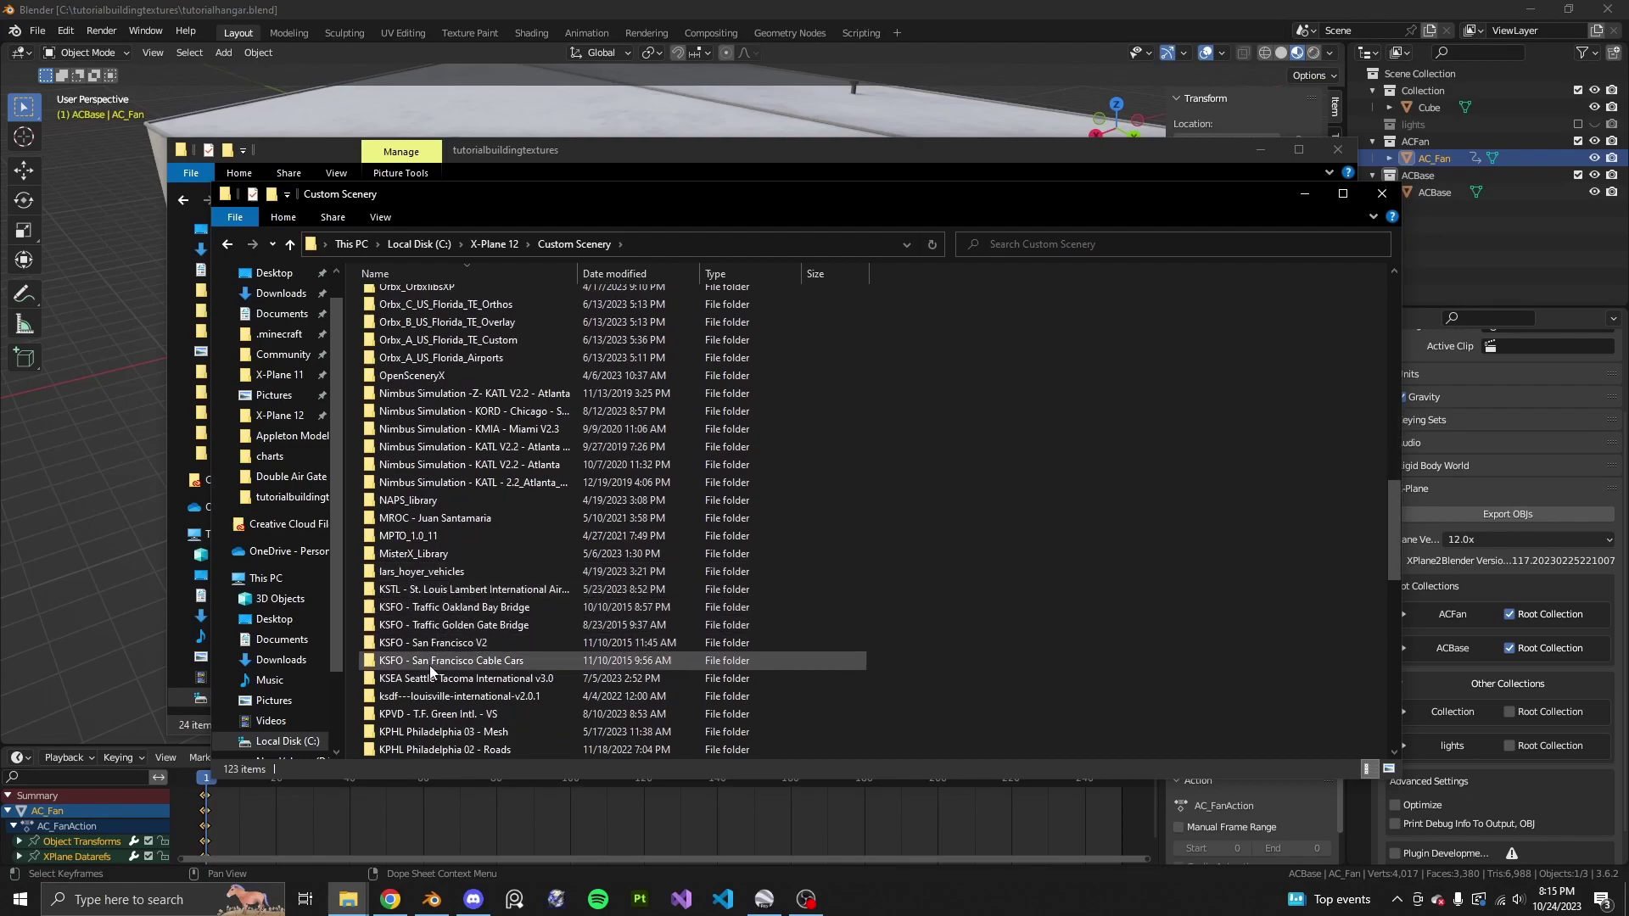
scroll(433, 728, "down", 4)
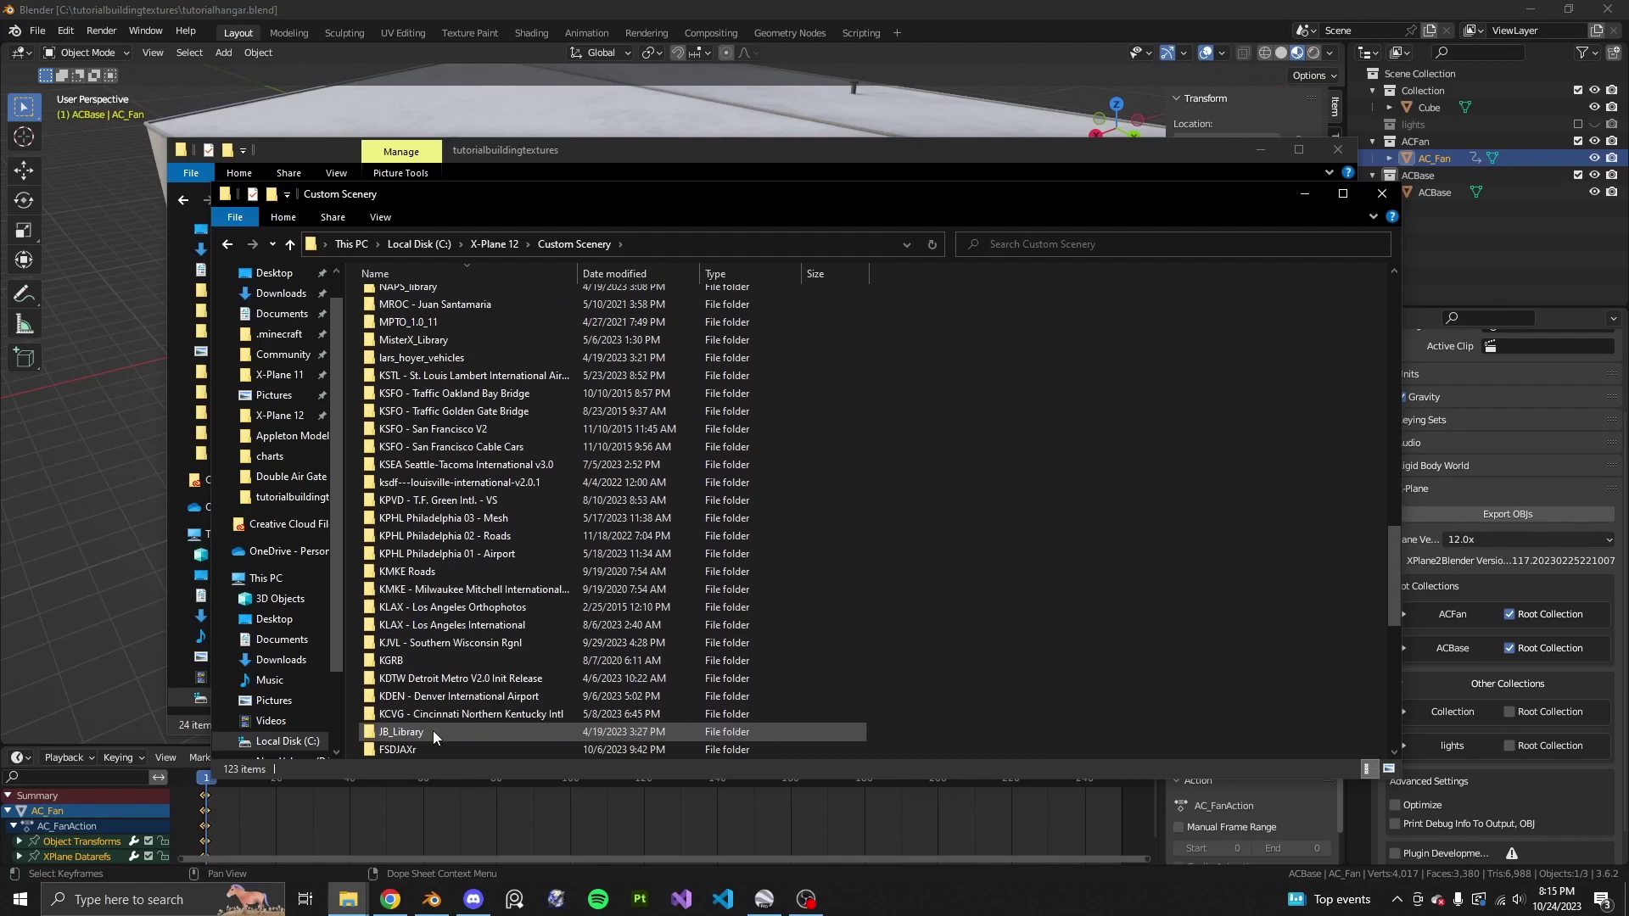
double_click(428, 647)
double_click(444, 319)
double_click(444, 301)
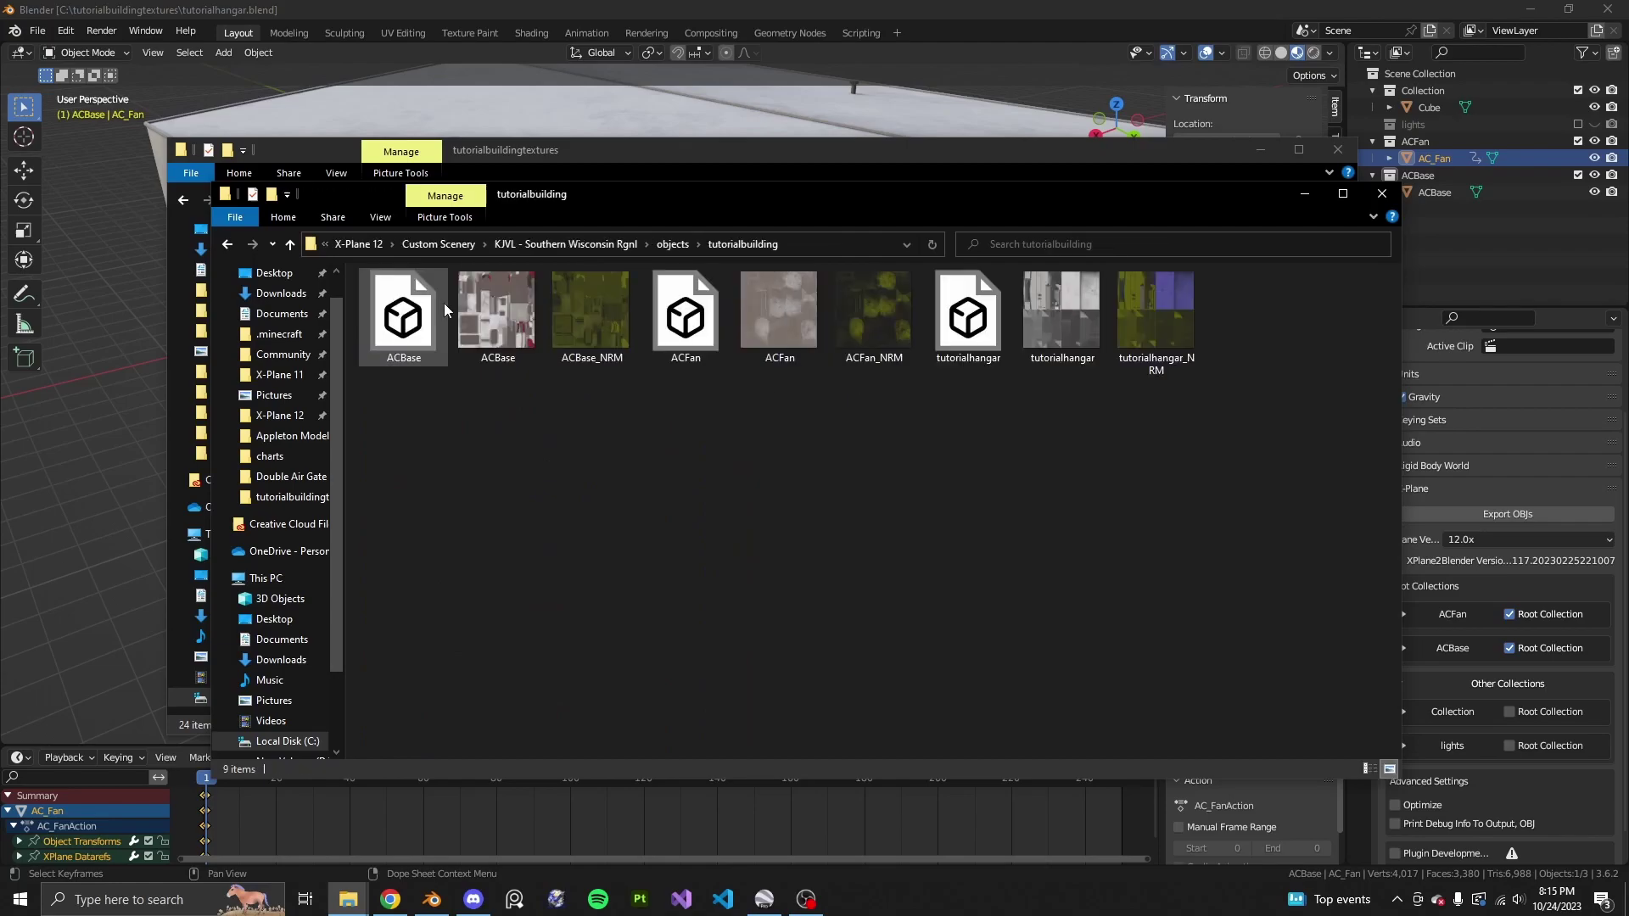
key("ctrl+v")
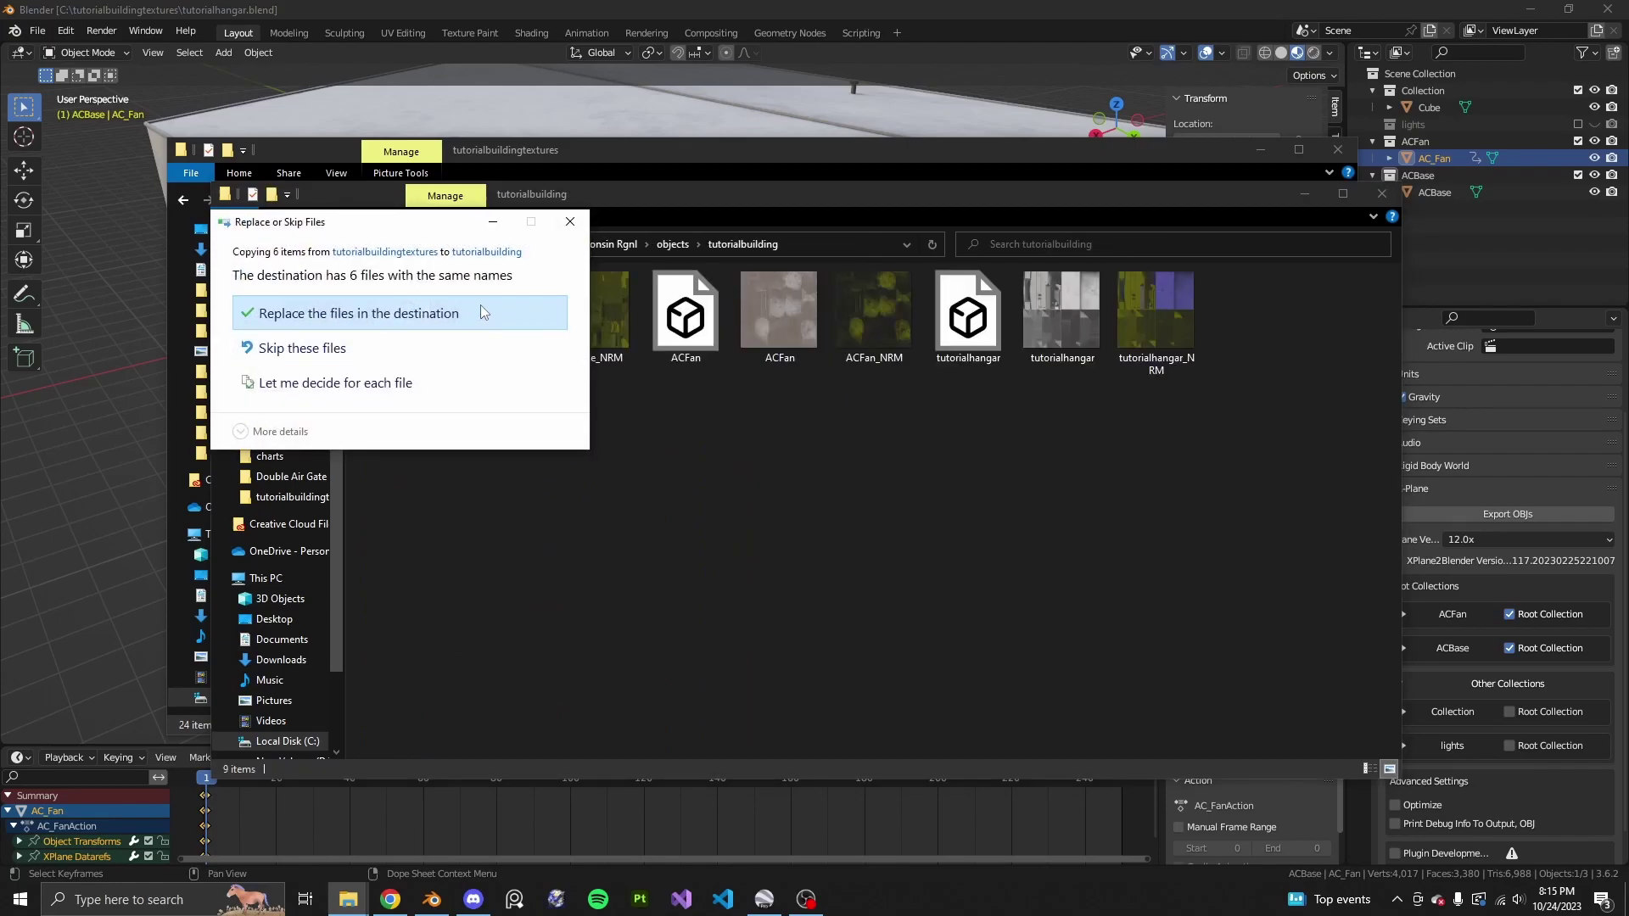
left_click(480, 305)
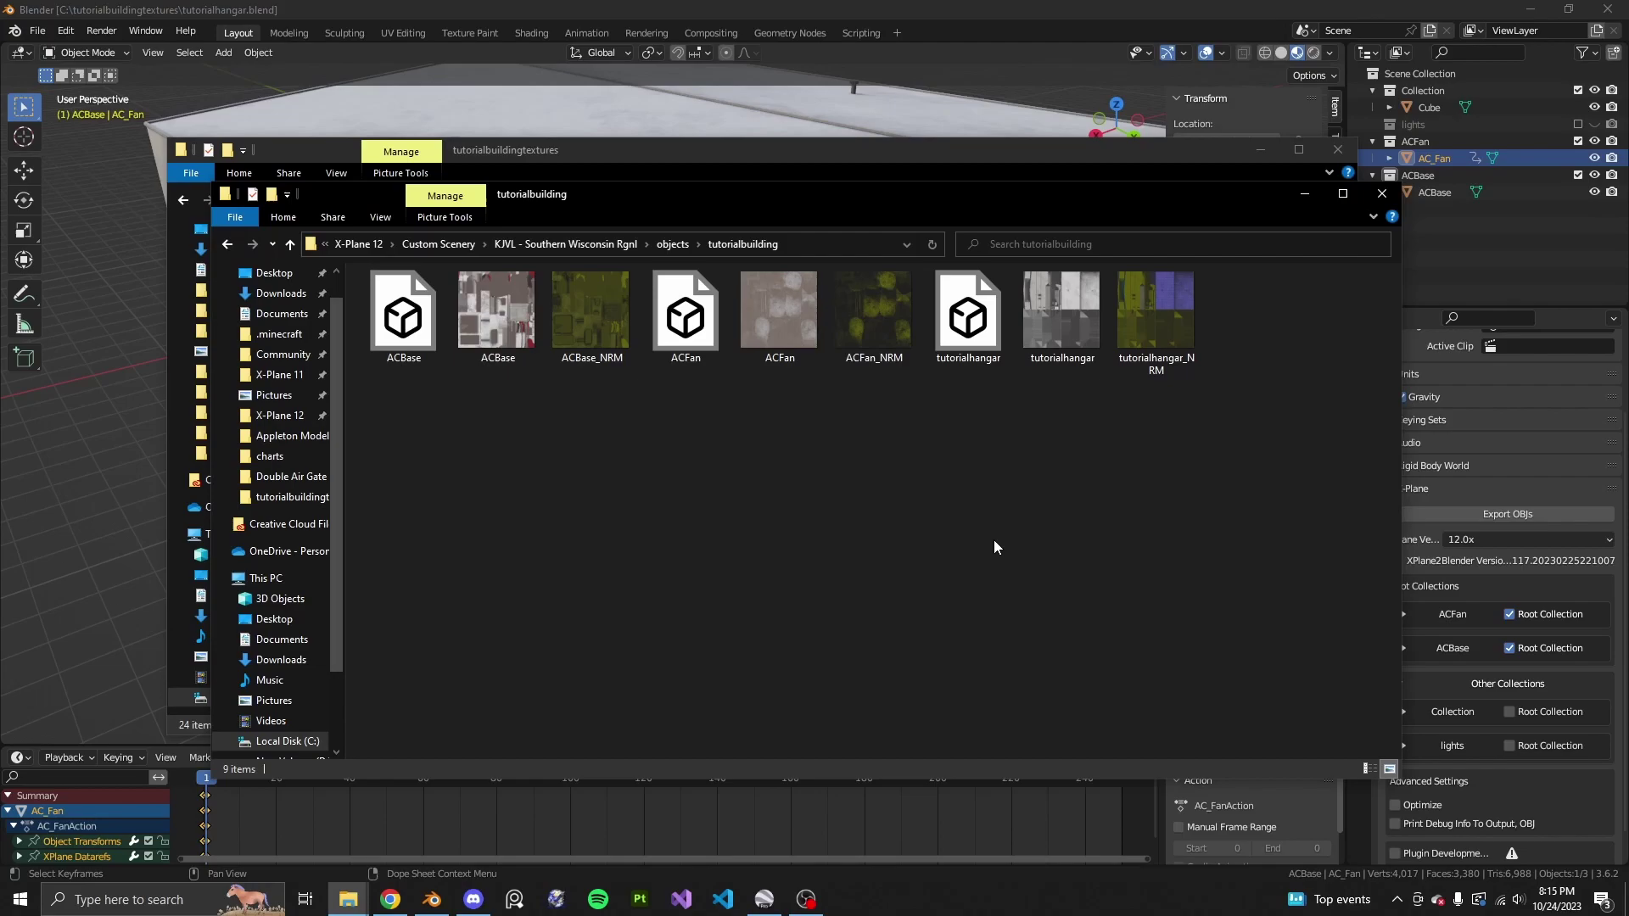
Step: Switch to WorldEditor and check the latitude, longitude and heading of tutorialhangar.obj
left_click_drag(1379, 482, 1021, 409)
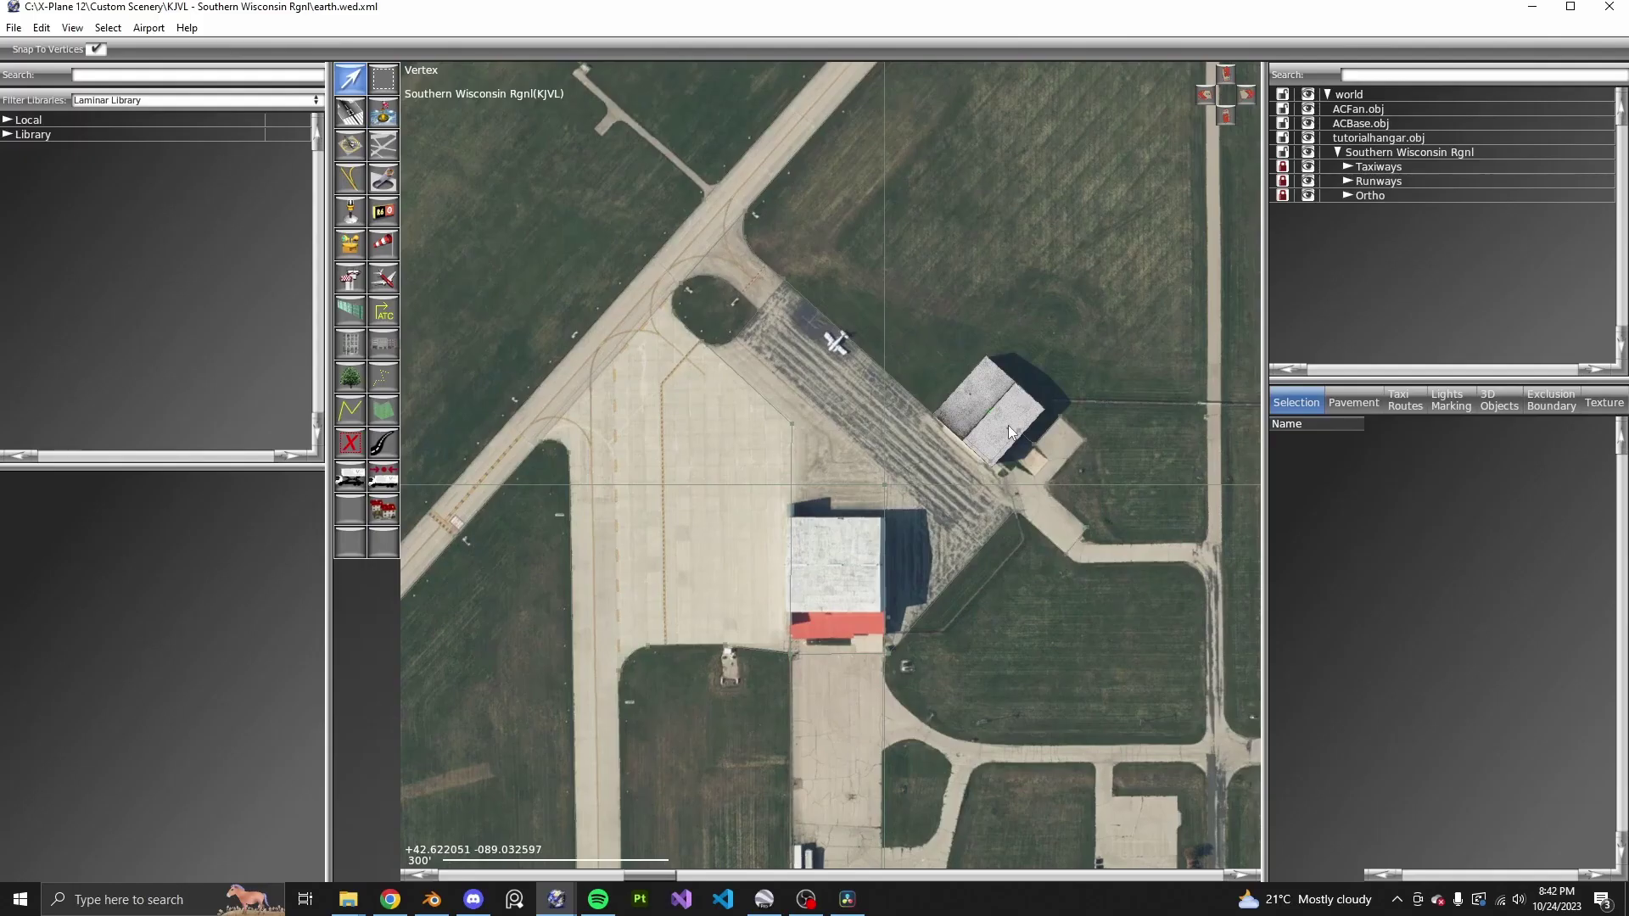
scroll(1008, 425, "up", 5)
scroll(975, 454, "up", 3)
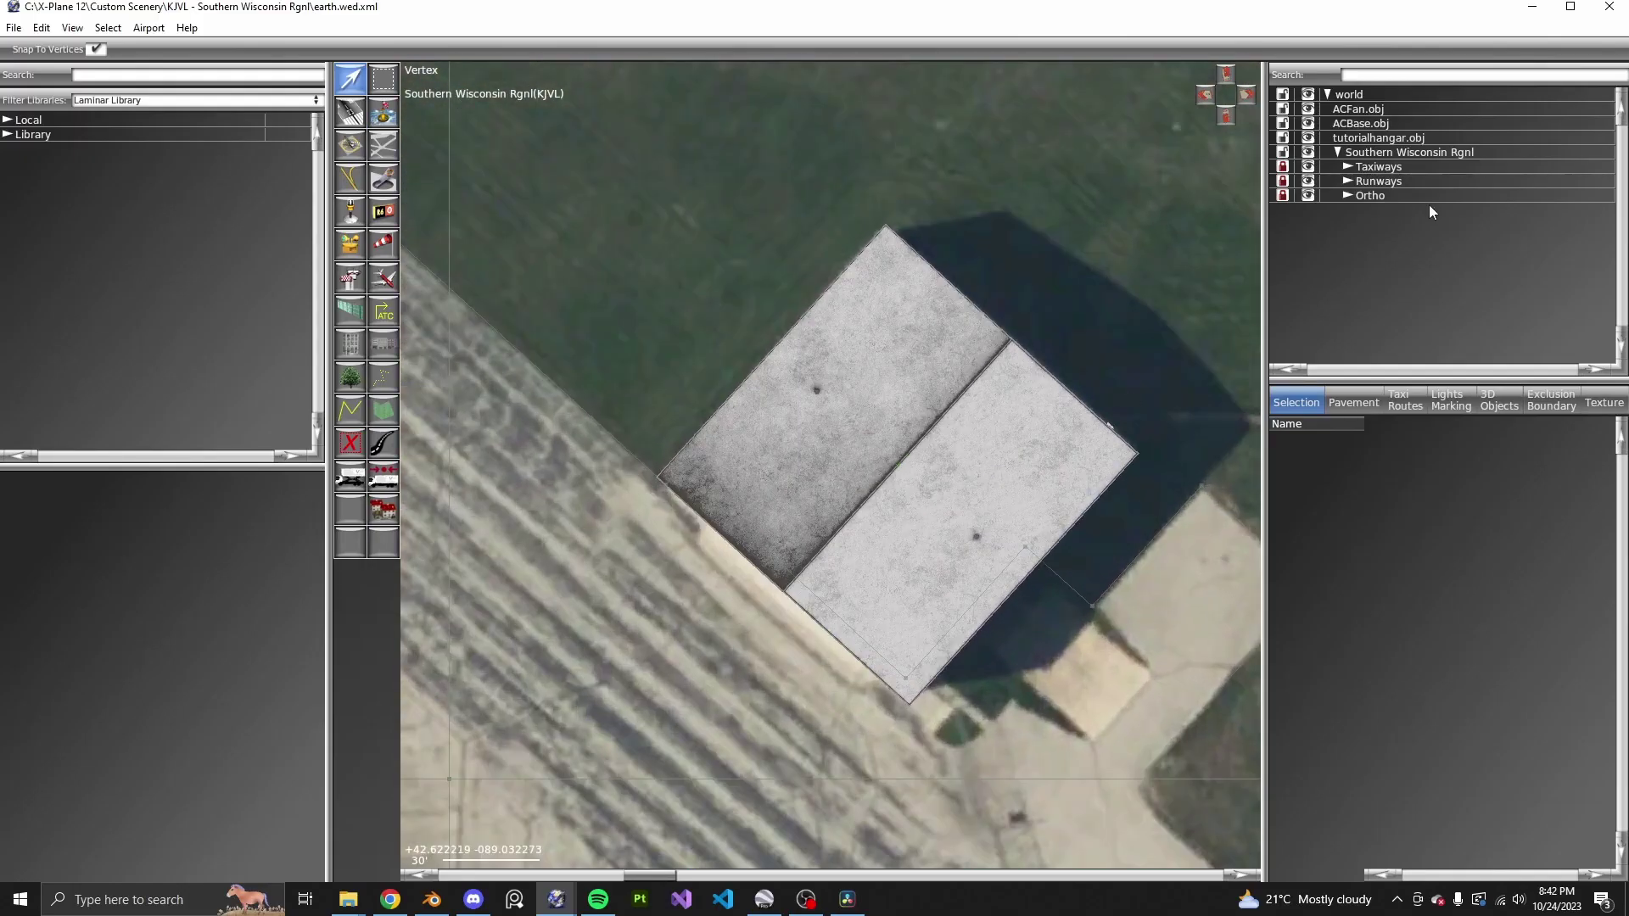
left_click(1388, 137)
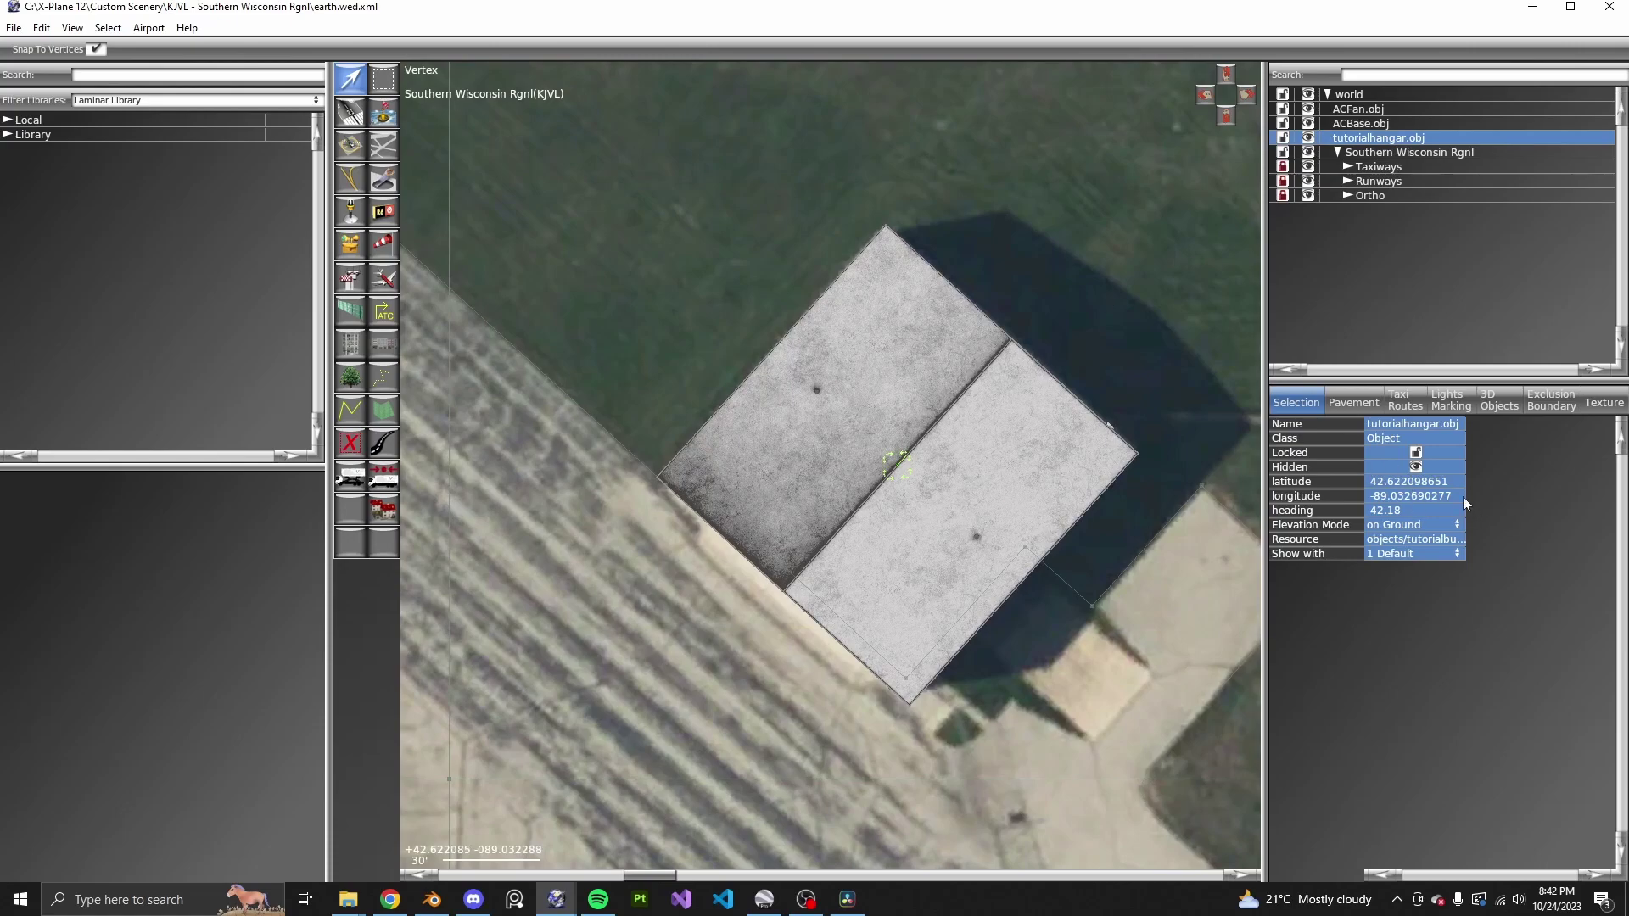
left_click(1400, 482)
left_click(1399, 496)
left_click(1400, 512)
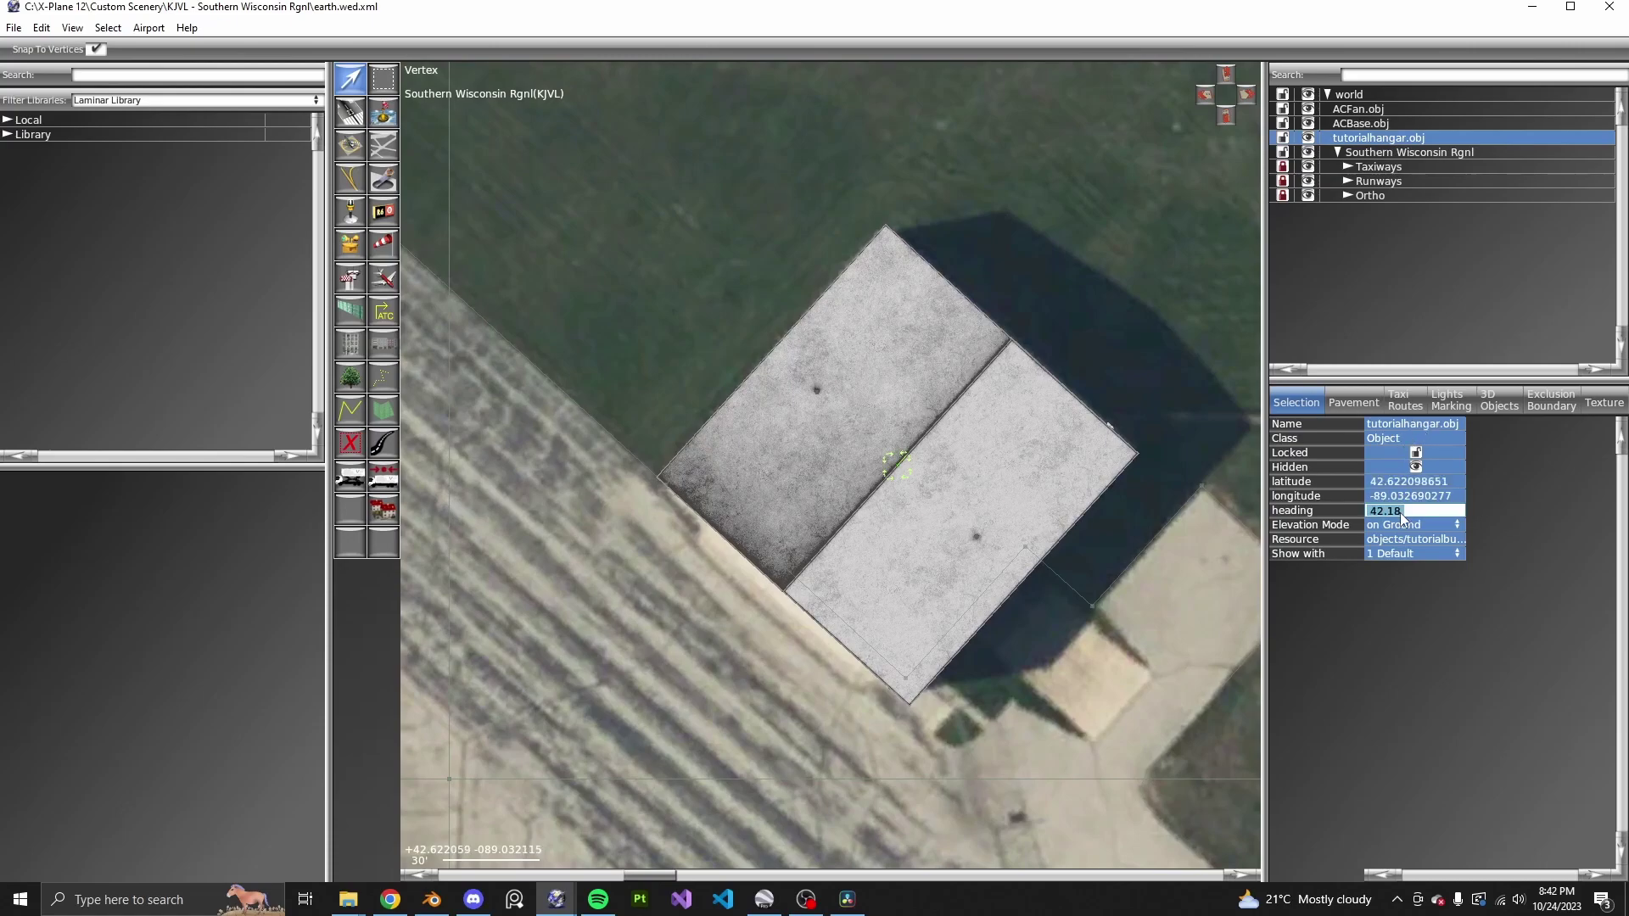
left_click(1136, 596)
Step: Compare the placement values of ACBase.obj and ACFan.obj with tutorialhangar.obj and examine the AC unit at the hangar's edge
left_click(1380, 140)
left_click(1369, 124)
left_click(1373, 110)
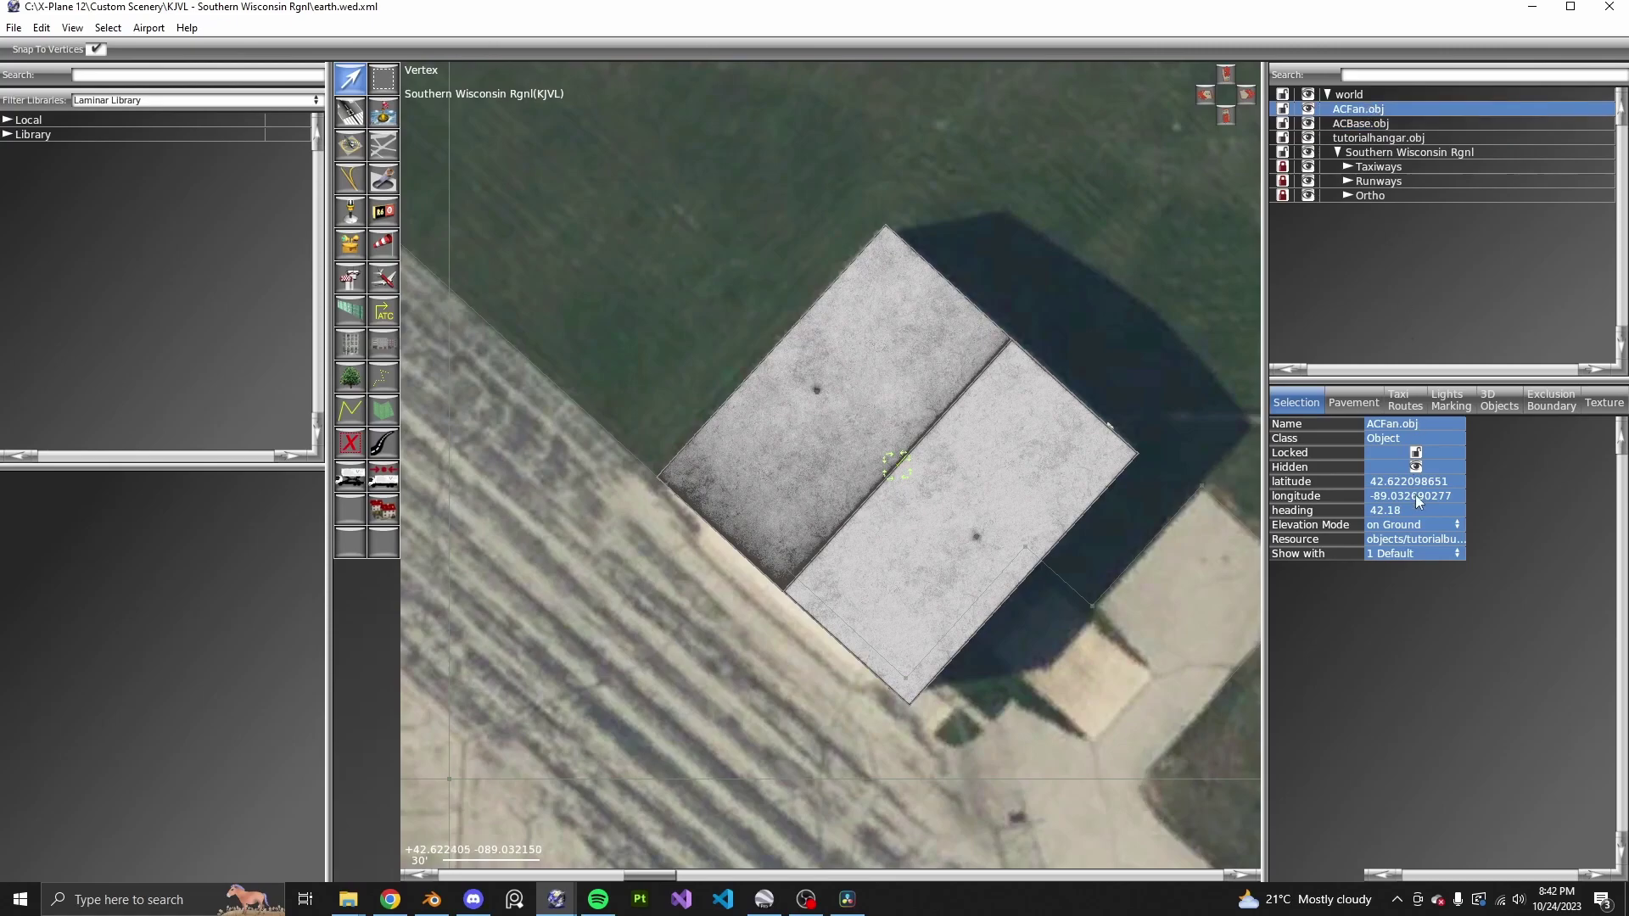
scroll(1059, 482, "up", 4)
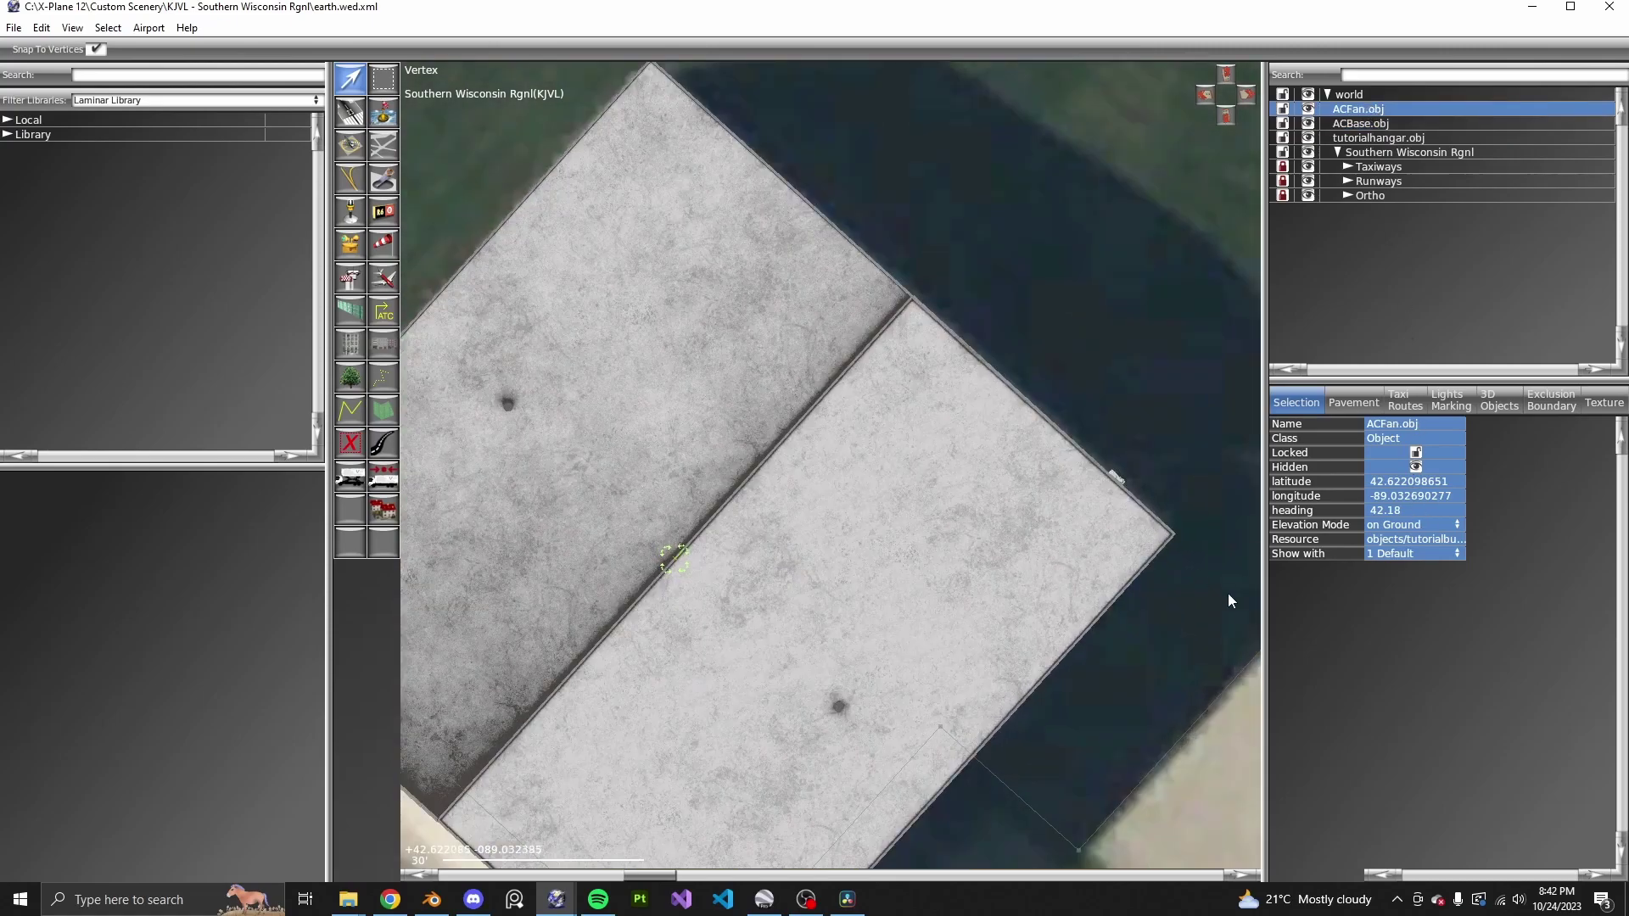
scroll(1075, 375, "up", 2)
scroll(1072, 369, "up", 1)
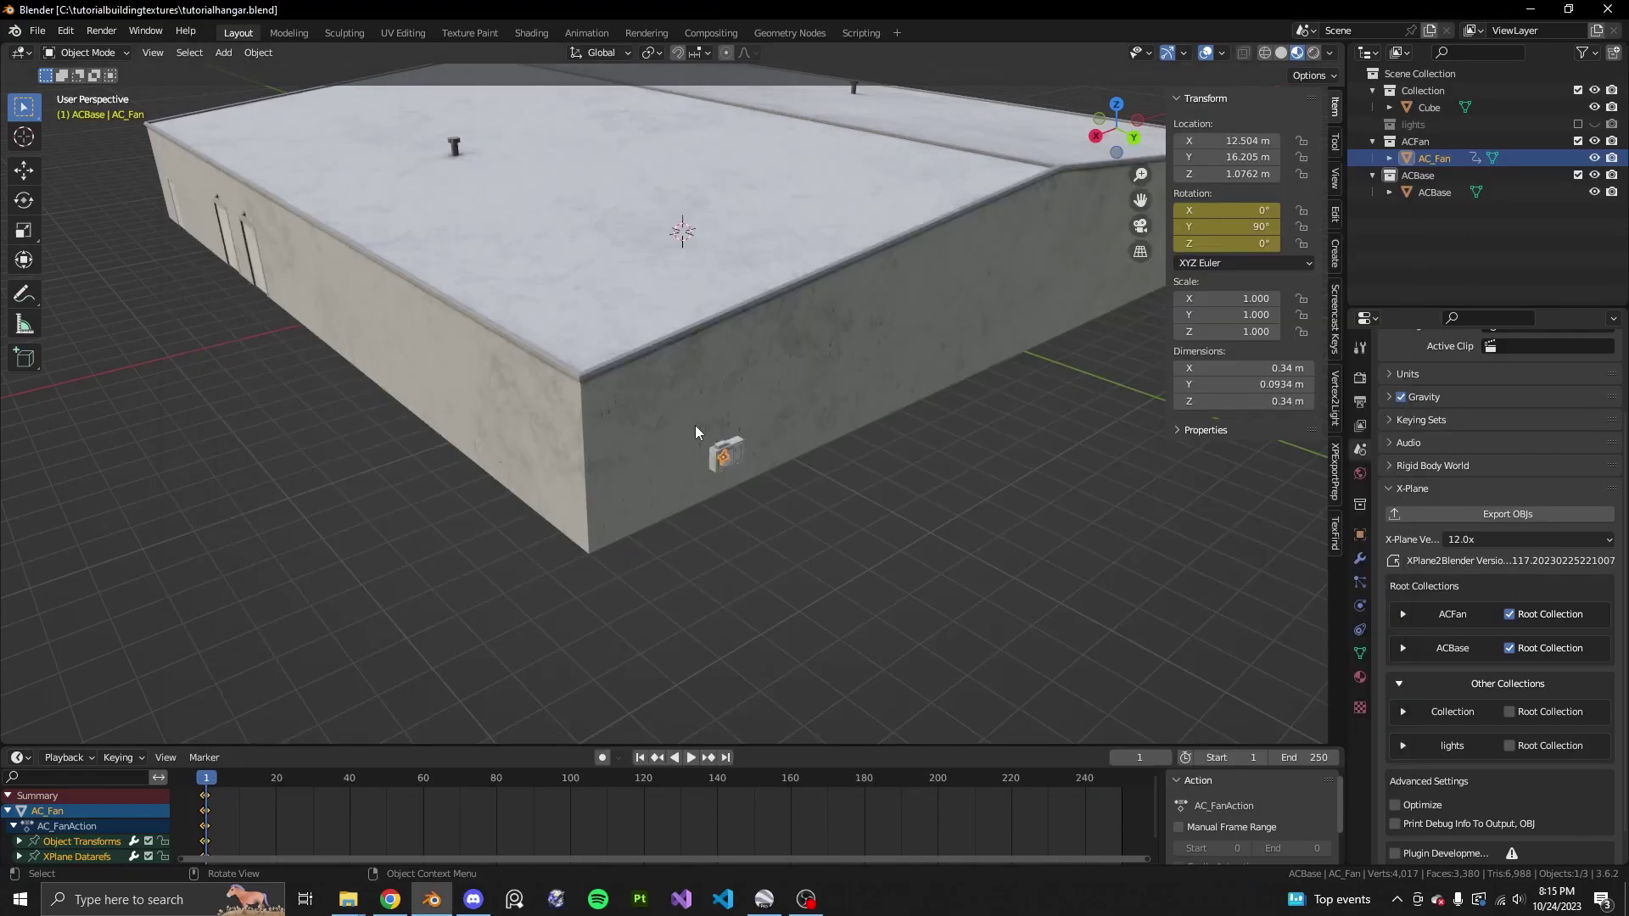
Step: Inspect the AC unit on the hangar wall in X-Plane and Blender, and open the fan dataref's Loop Animation Every value for editing
left_click(959, 659)
left_click(1627, 904)
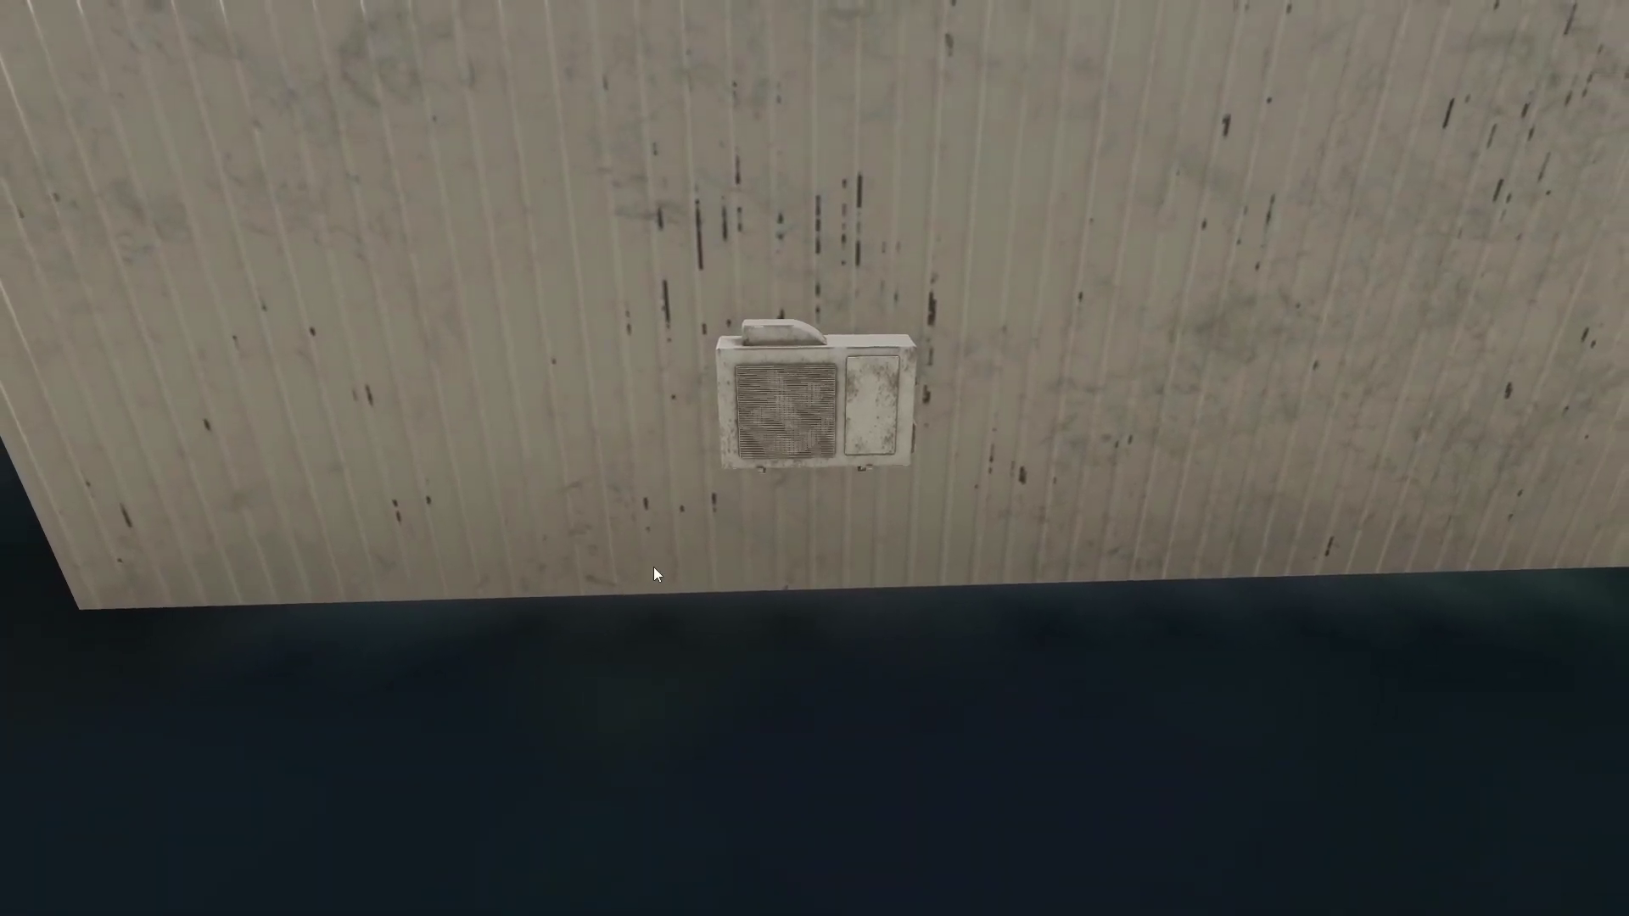
scroll(670, 559, "up", 5)
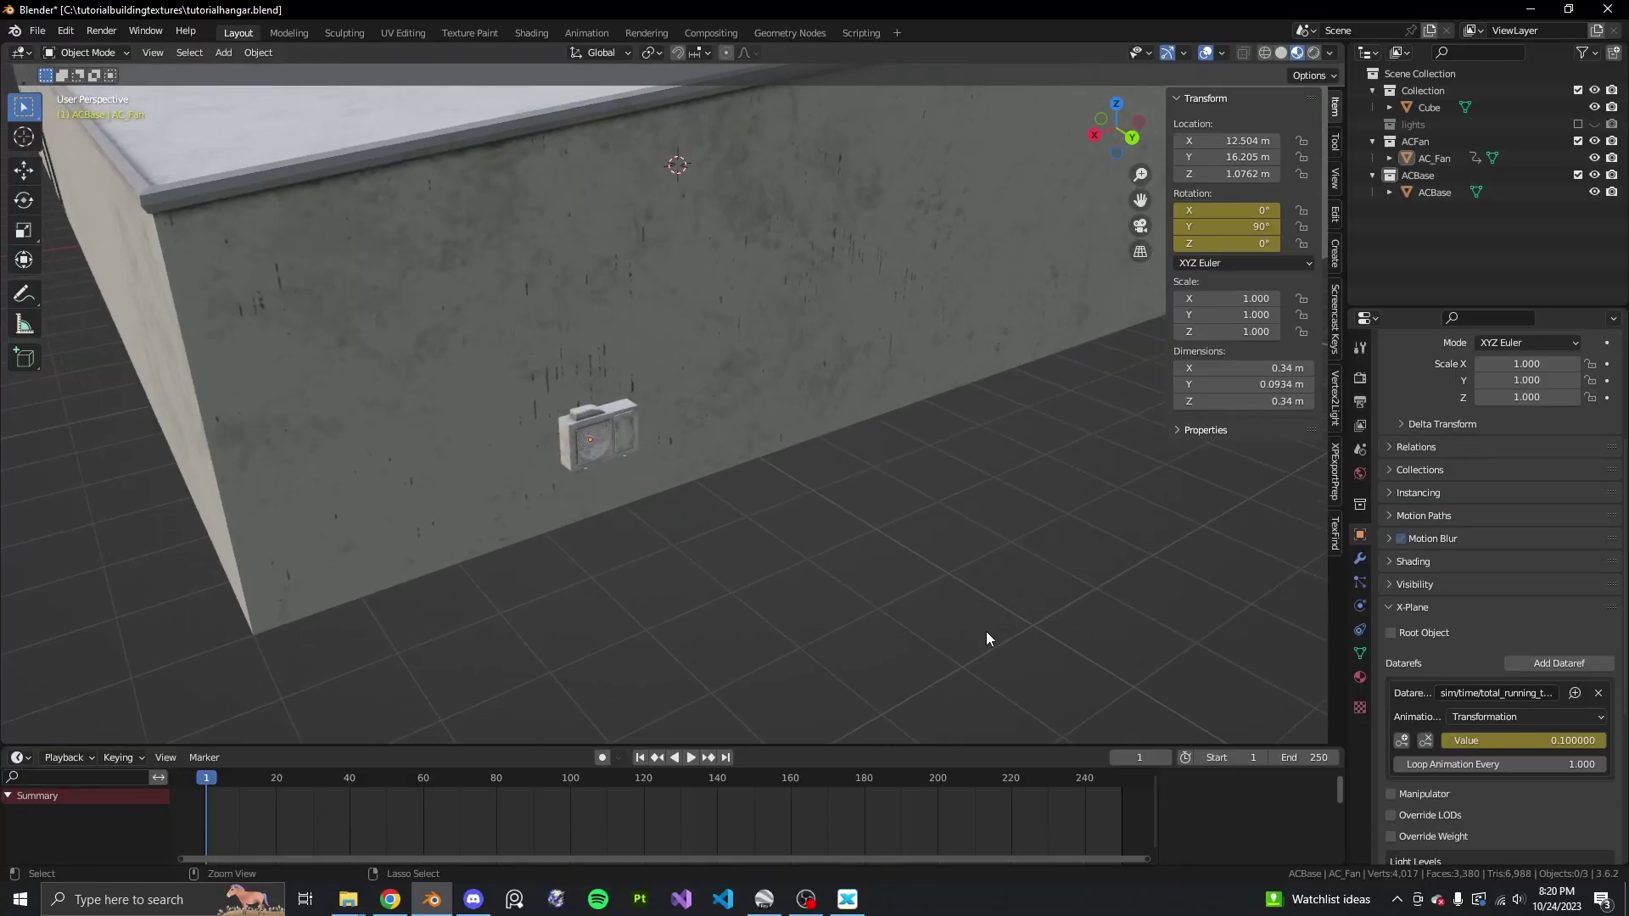
scroll(987, 626, "up", 2)
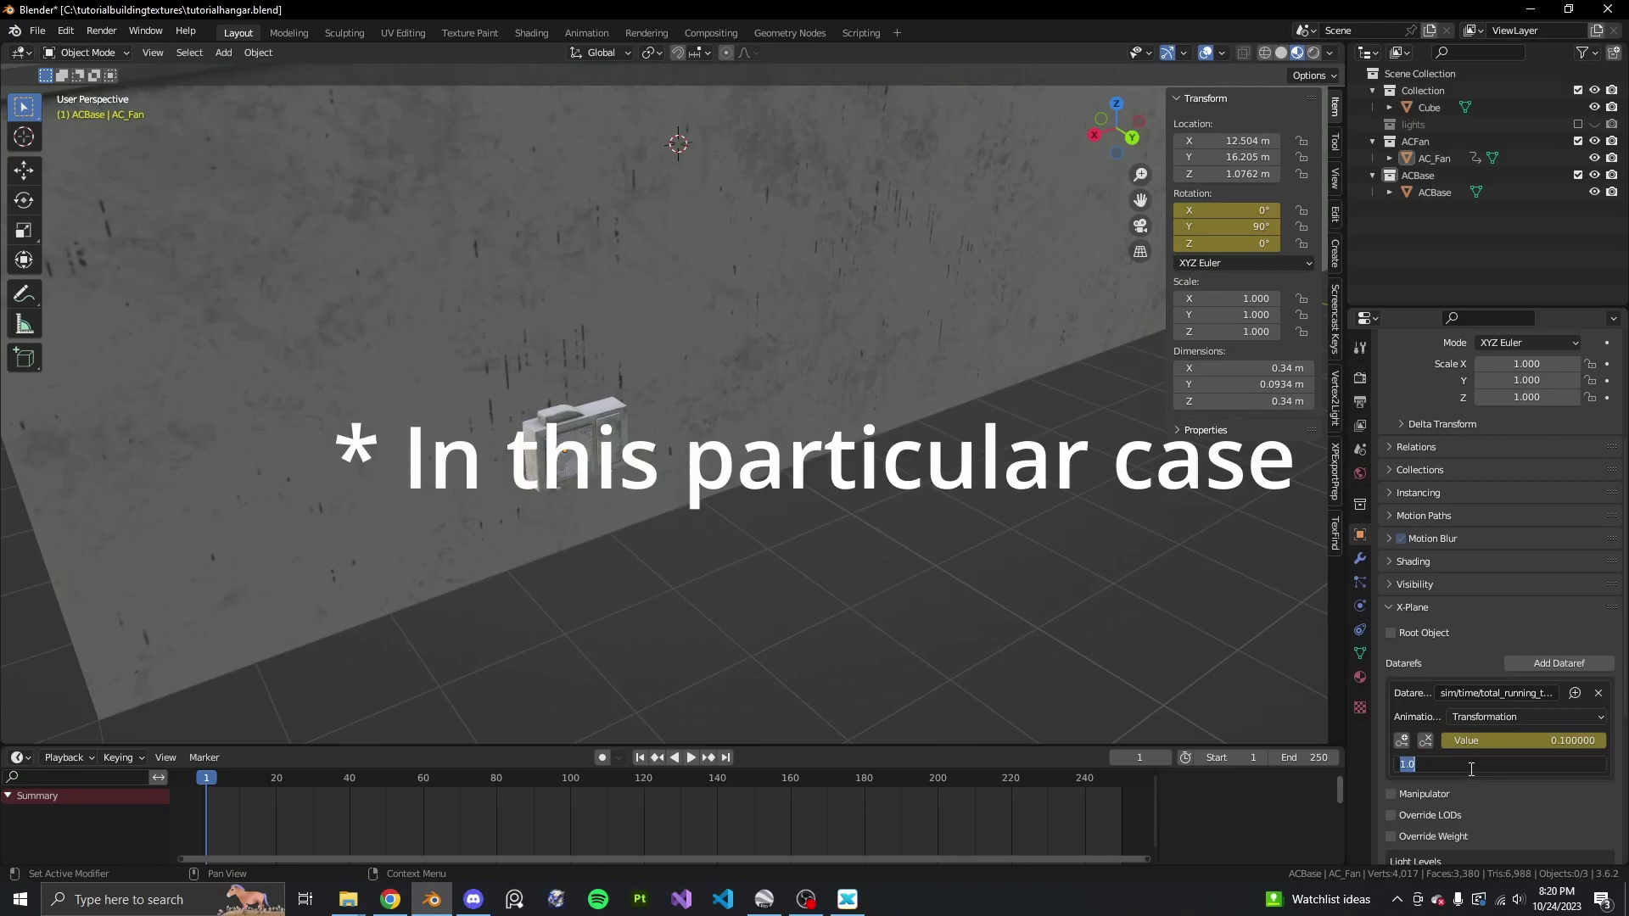